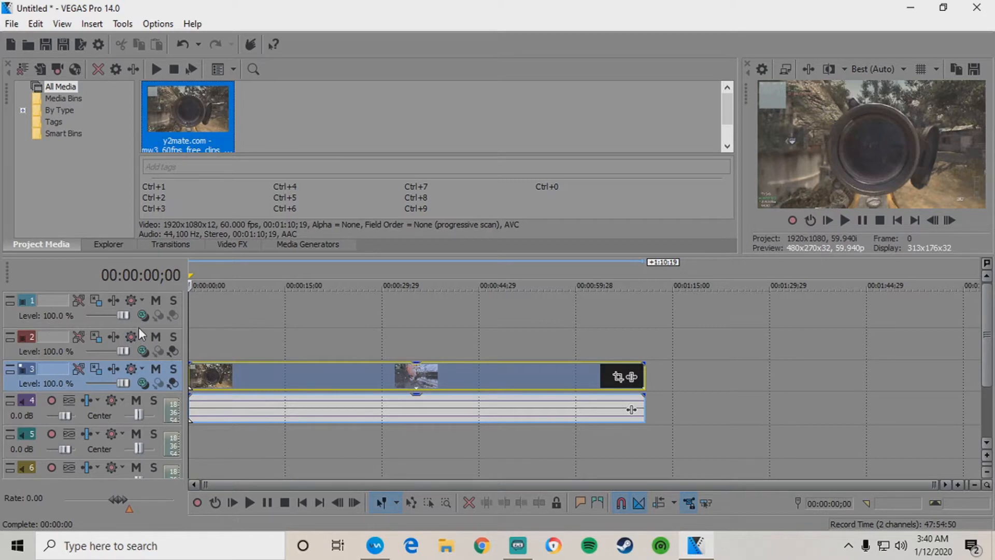
Enlarge track 1 and scrub the gameplay clip to around 00:00:14;06.
mouse_move(141, 329)
left_mouse_down()
mouse_move(154, 360)
mouse_move(157, 325)
left_mouse_up()
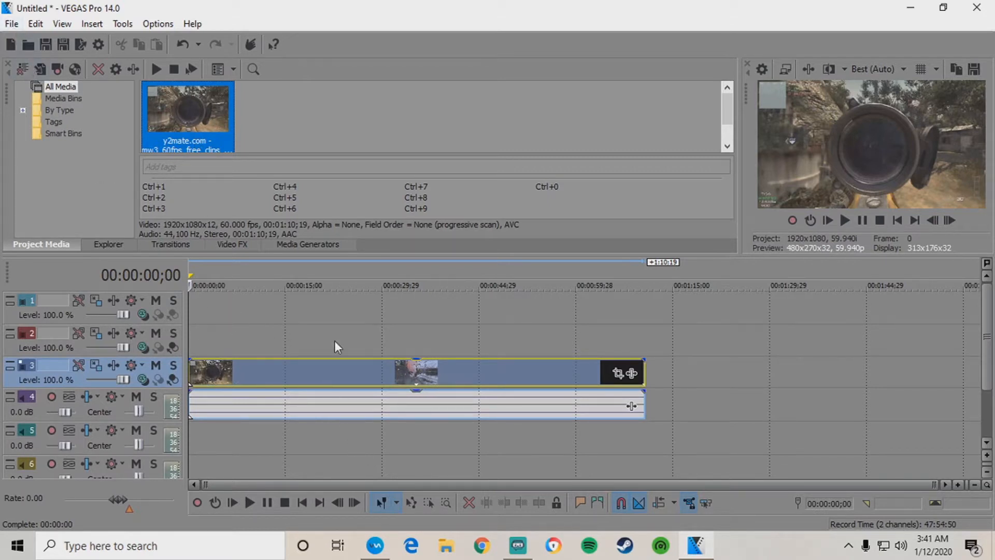
left_click(240, 368)
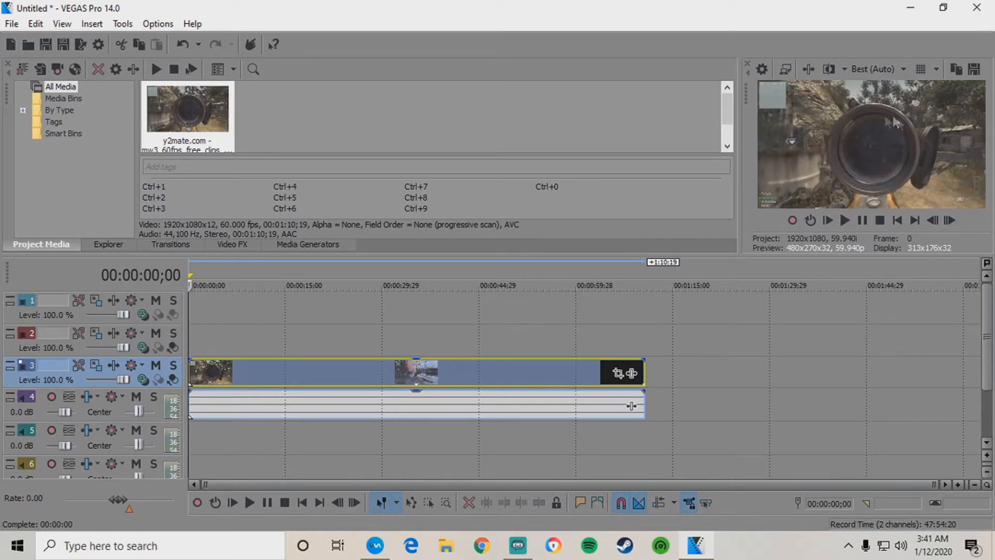
left_click(250, 377)
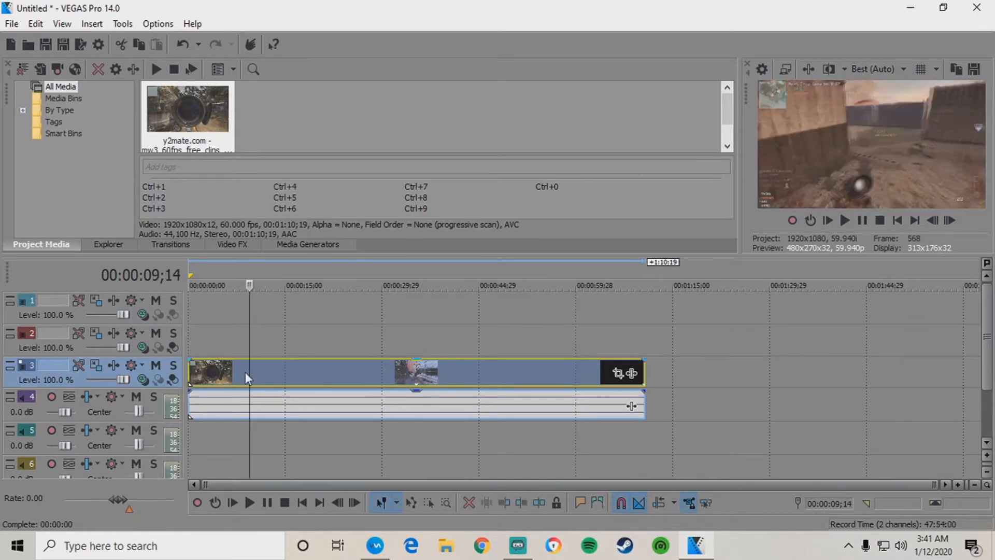
left_click(243, 370)
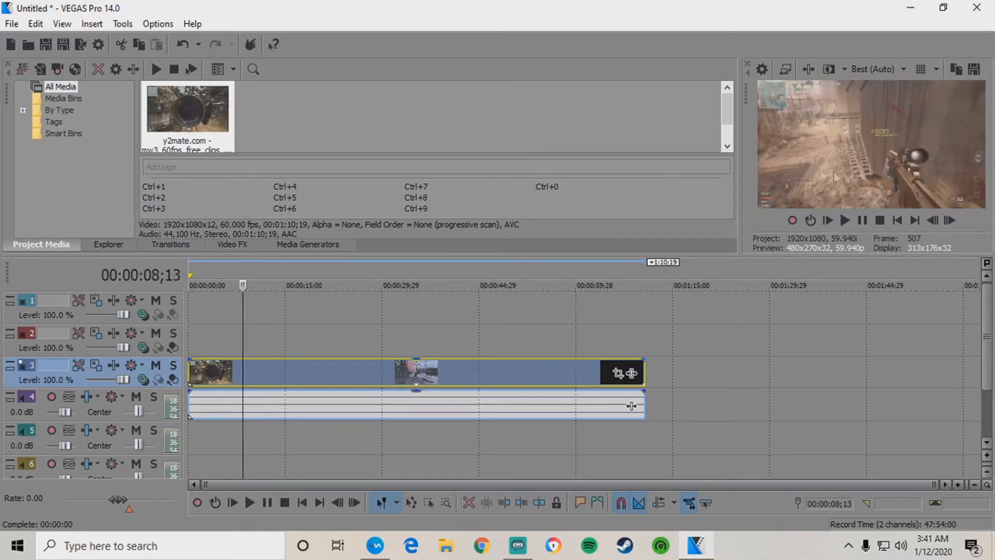
left_click(258, 369)
left_click(266, 370)
left_click(283, 369)
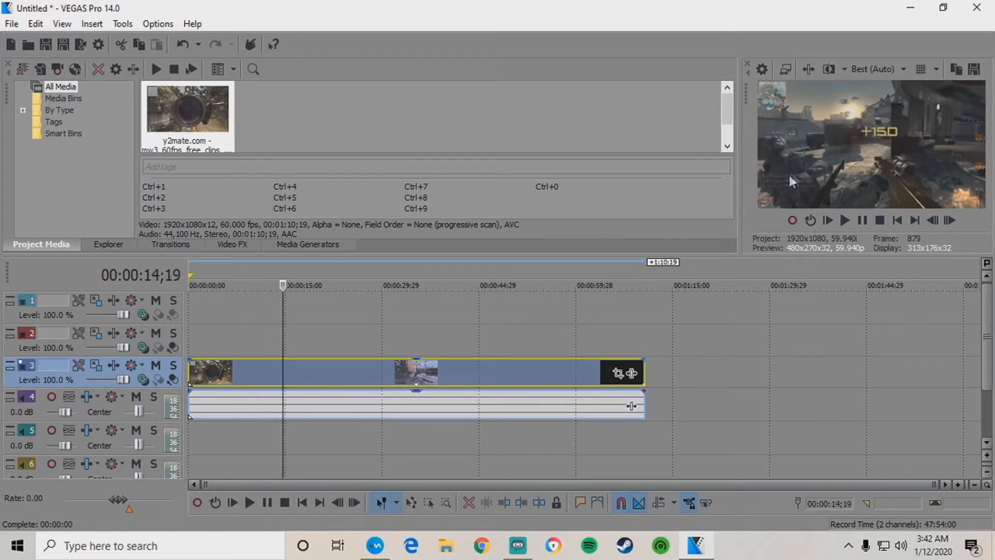
left_click(282, 398)
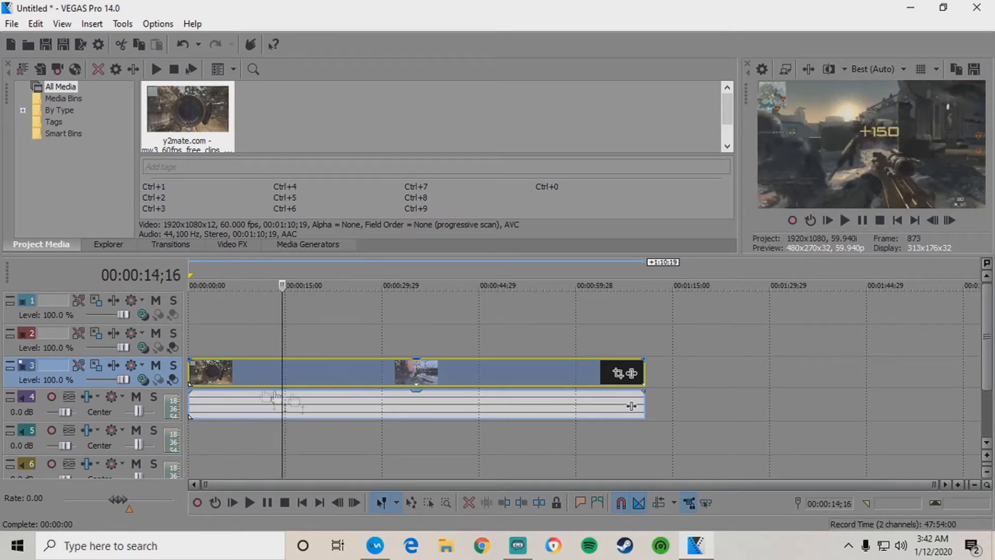
left_click(280, 367)
Zoom the timeline in and step frame by frame to park the playhead at 00:00:13;02.
scroll(332, 366, "up", 1)
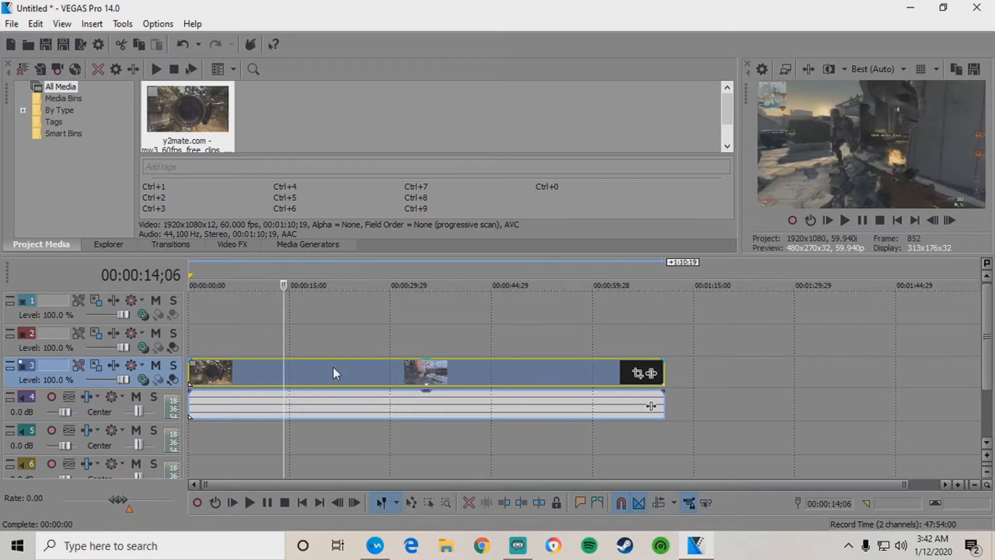
key("Left")
key("Left")
key("Left")
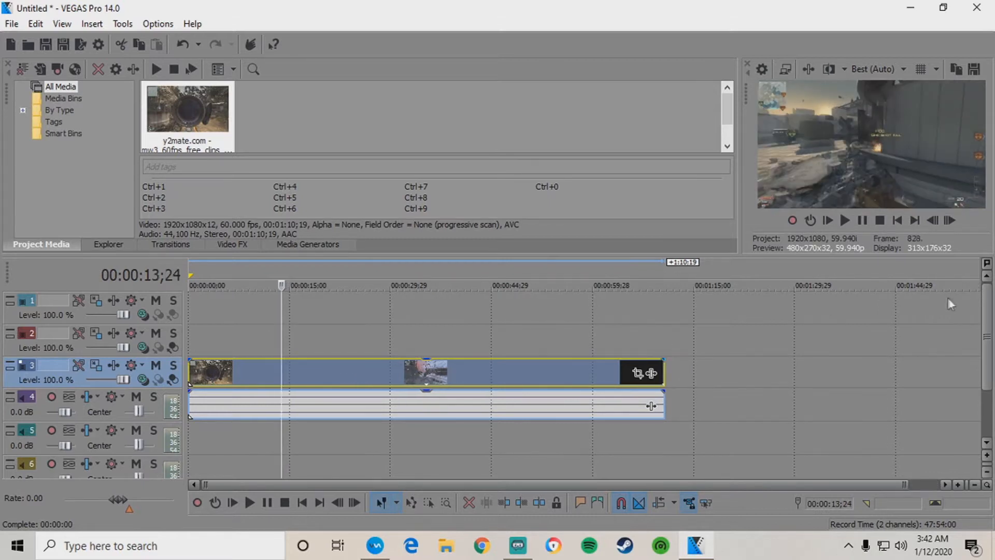
key("Up")
key("Left")
key("Left")
key("Left")
key("Left")
key("Left")
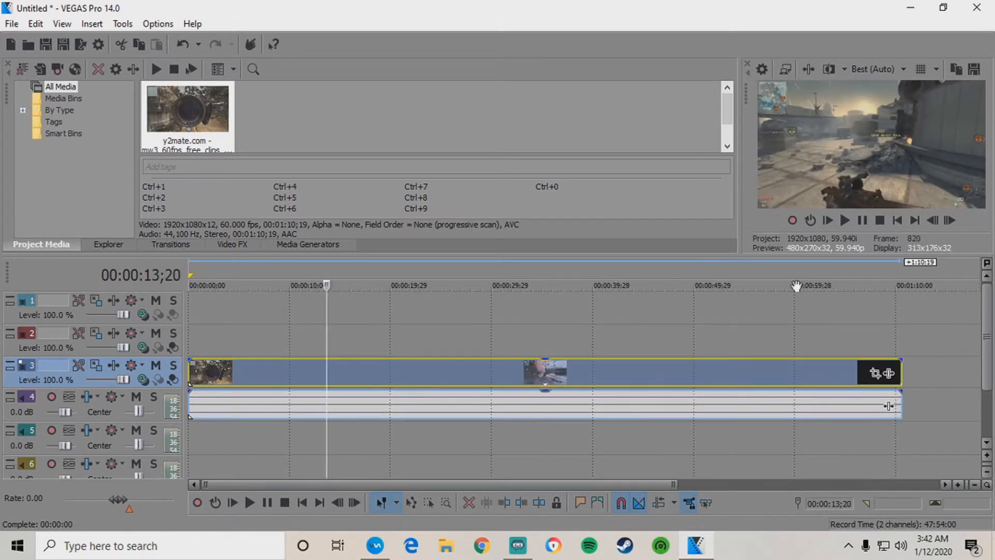
key("Left")
key("Left")
key("Left")
key("Left")
key("Left")
key("Left")
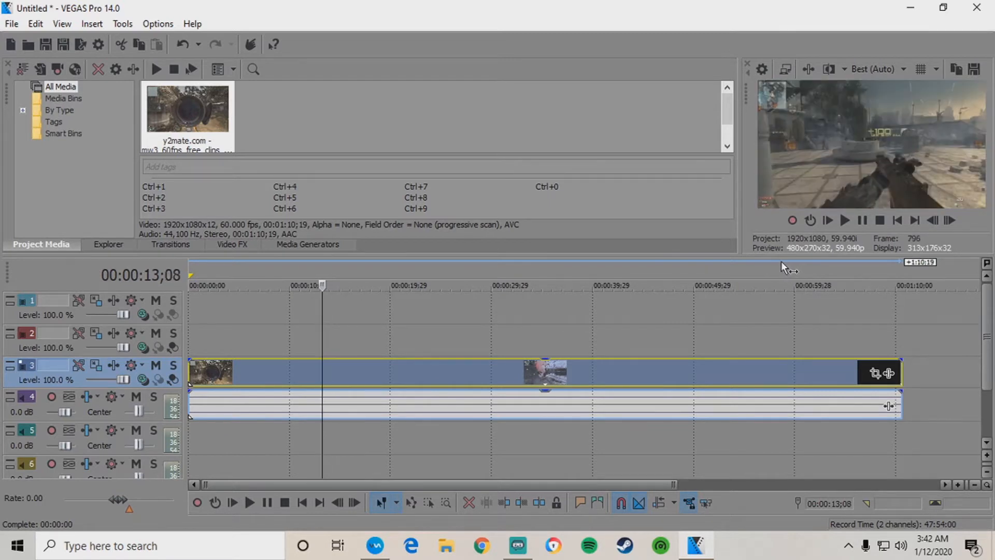
key("Left")
key("Left")
key("Left")
key("Right")
key("Right")
key("Right")
scroll(600, 312, "up", 2)
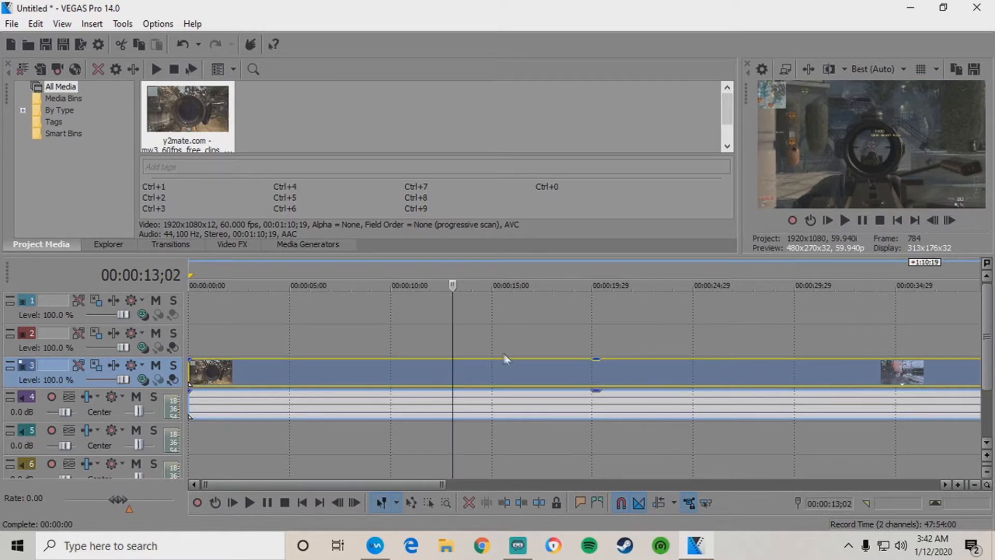
Split at 00:00:13;02, delete the earlier part, and move the remaining clip to the timeline start.
key("s")
right_click(355, 377)
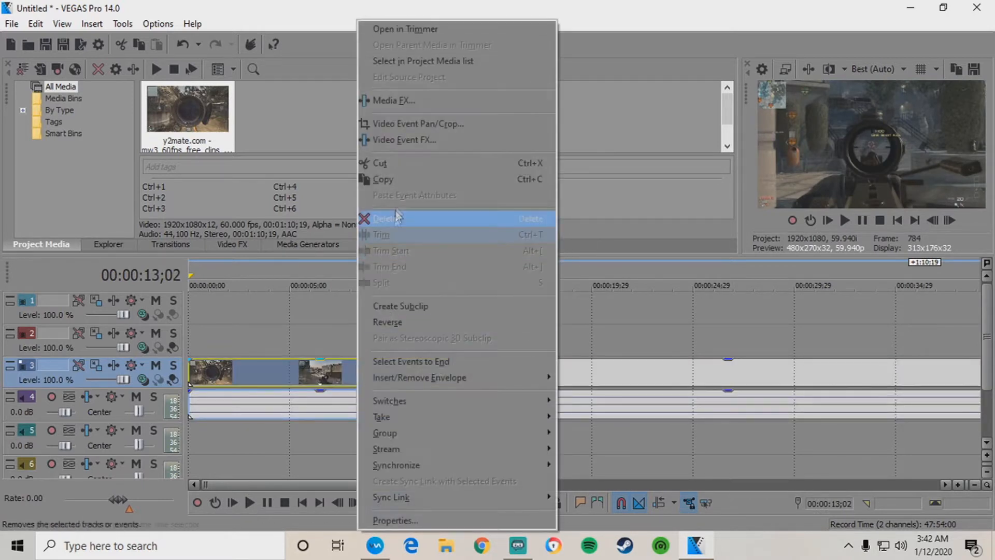
left_click(391, 222)
left_click_drag(490, 375, 197, 373)
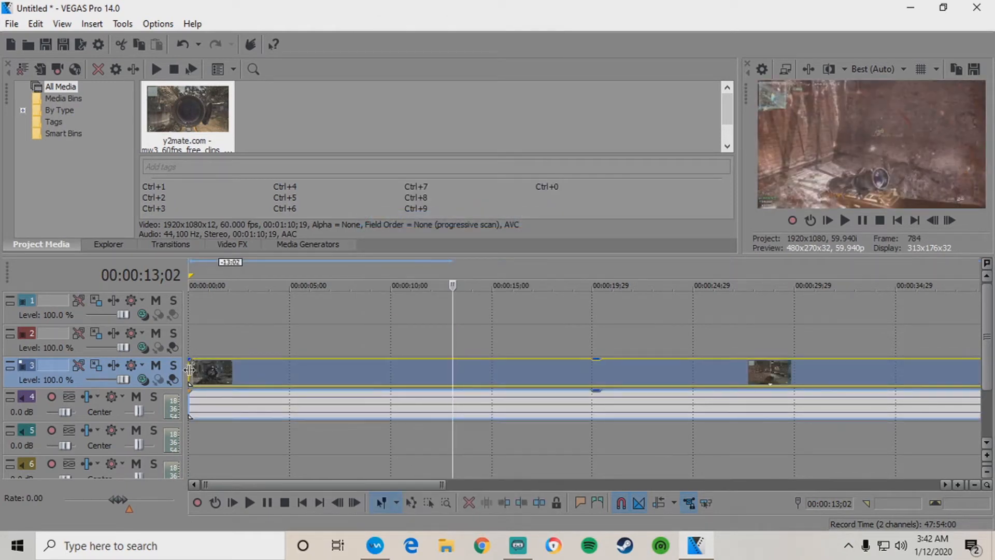
left_click(197, 373)
Play the clip and fine-tune the playhead onto 00:00:05;28.
left_click(228, 370)
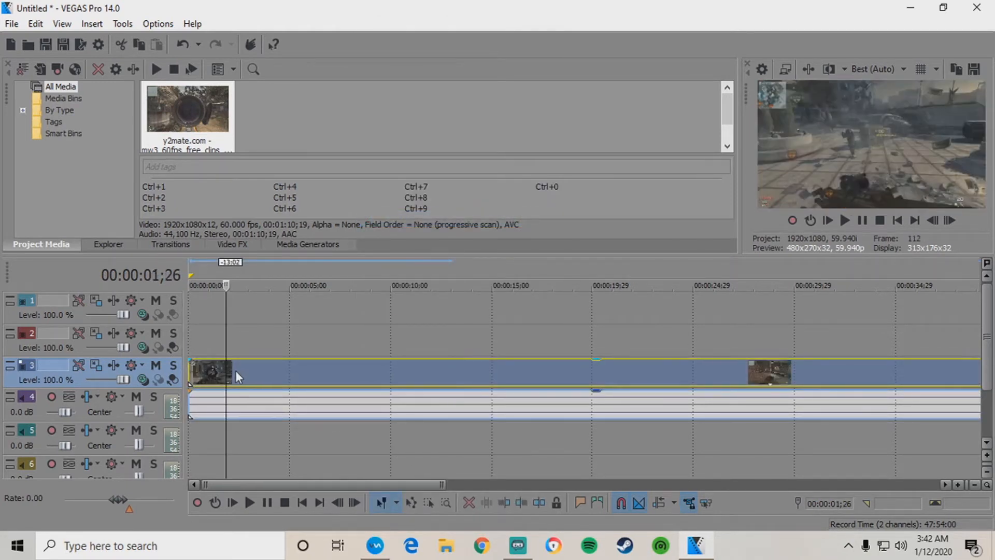
key("Right")
key("Right")
key("Right")
key("Right")
key("space")
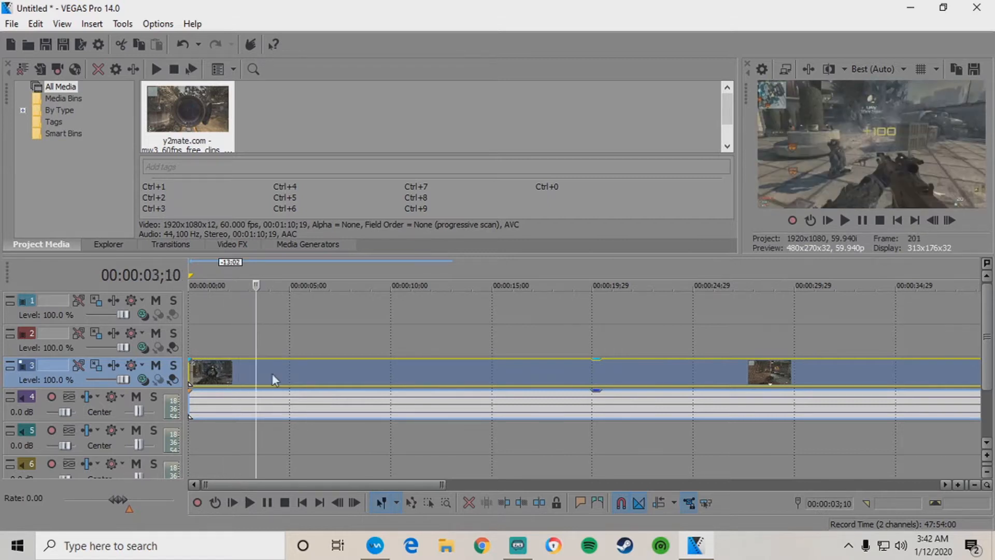
left_click(296, 376)
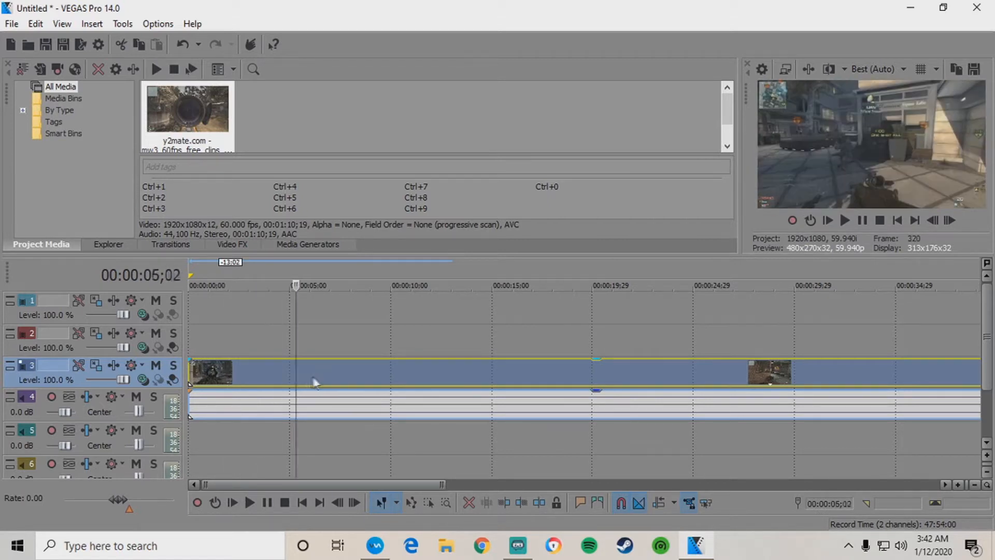
left_click(312, 375)
key("Left")
key("Left")
key("Left")
key("Left")
key("Left")
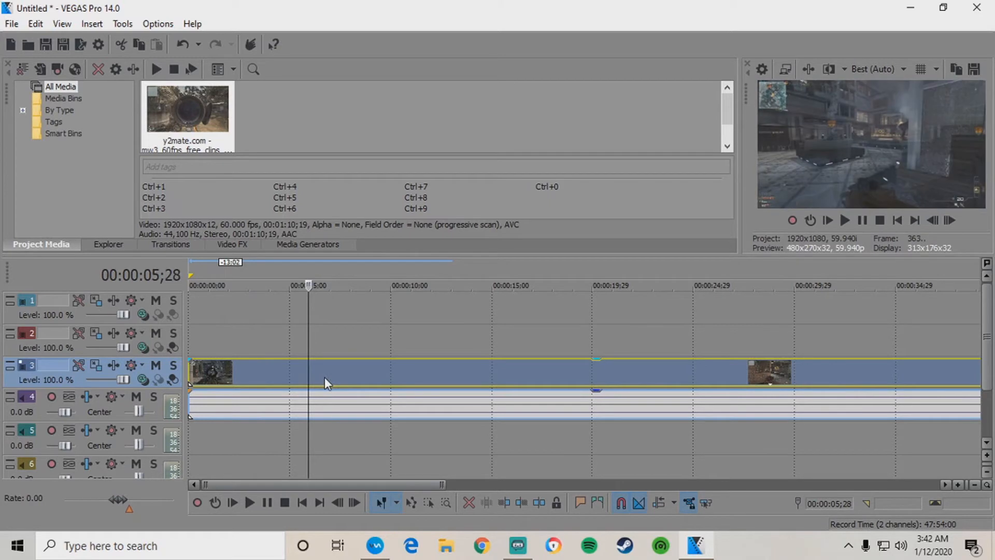
key("Right")
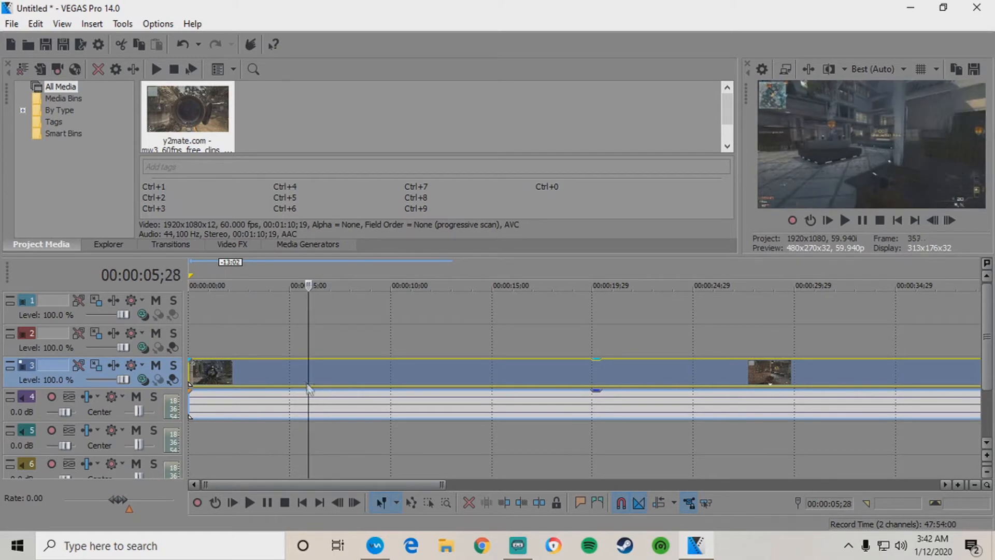
Split at 00:00:05;28, delete the tail, and set a loop region over the remaining clip.
key("s")
right_click(352, 372)
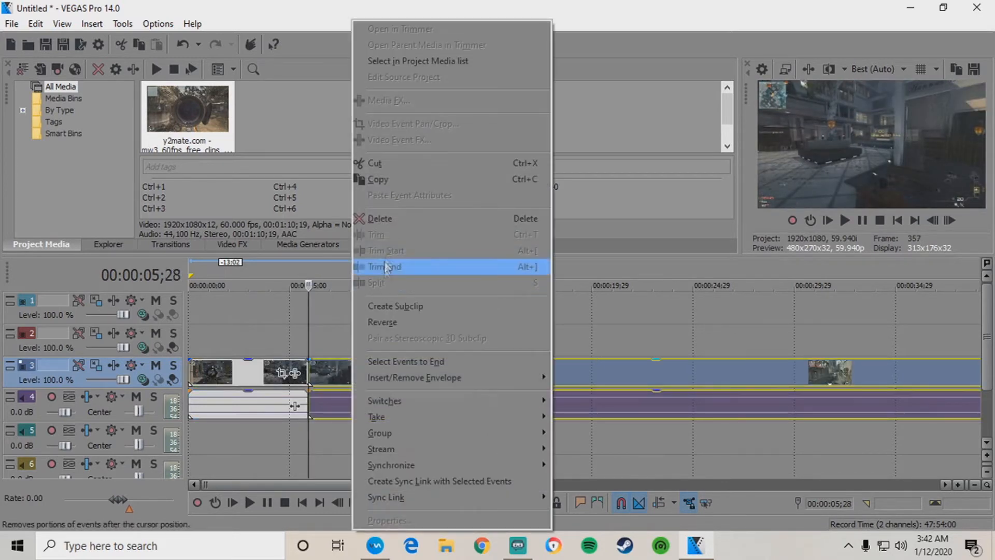
left_click(389, 222)
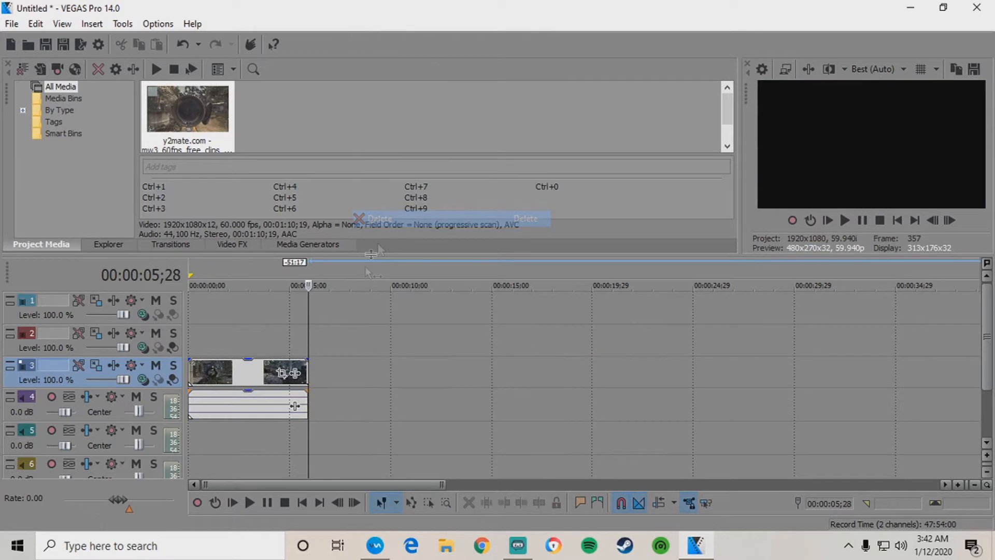
left_click(191, 372)
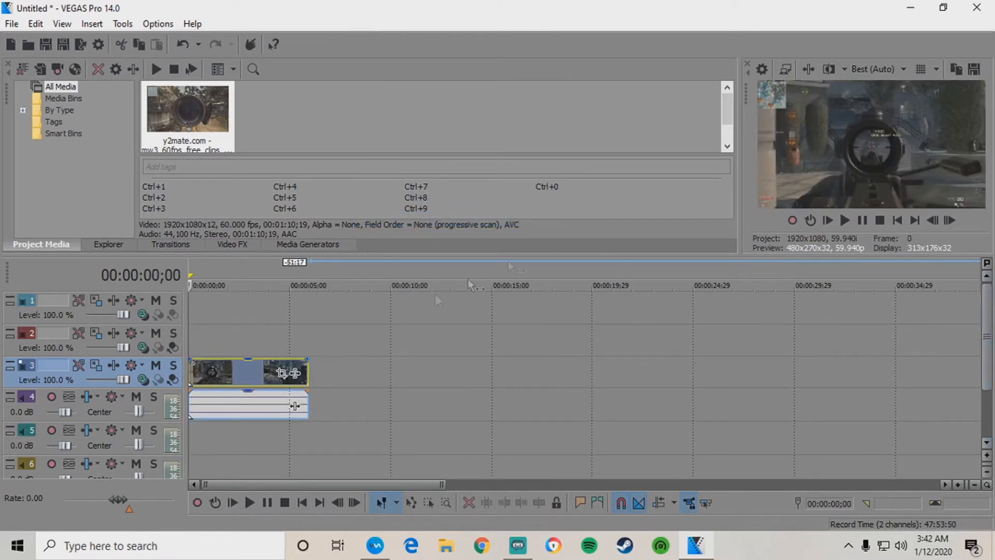
double_click(297, 370)
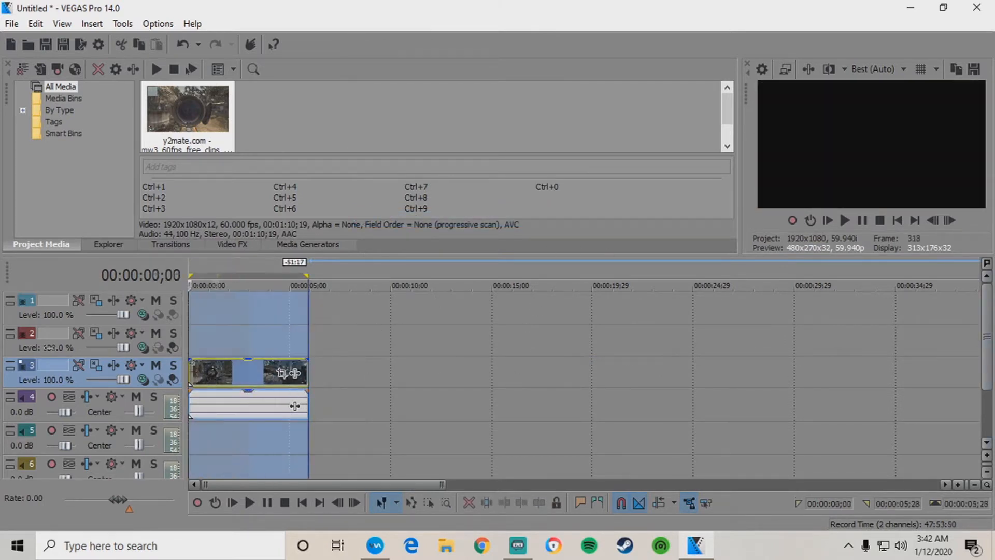
left_click(297, 310)
Build a Shift+B preview, play and stop it, and widen the video preview pane.
key("shift+b")
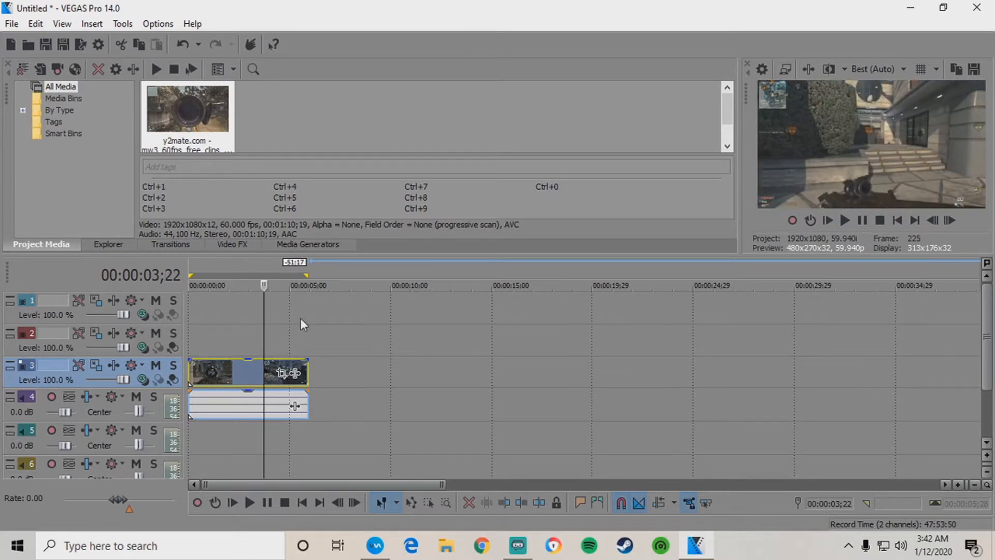
left_click(848, 222)
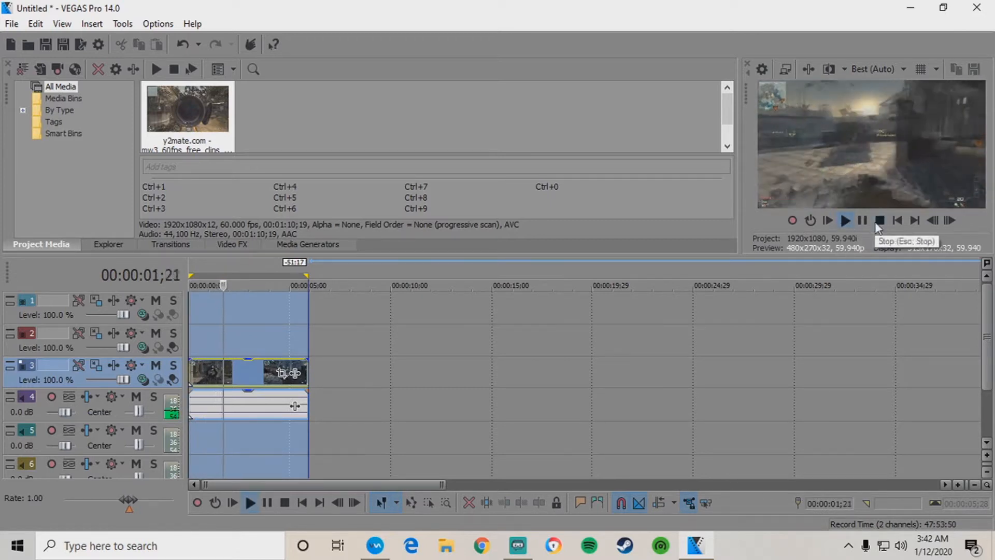
left_click(863, 220)
left_click_drag(740, 177, 595, 178)
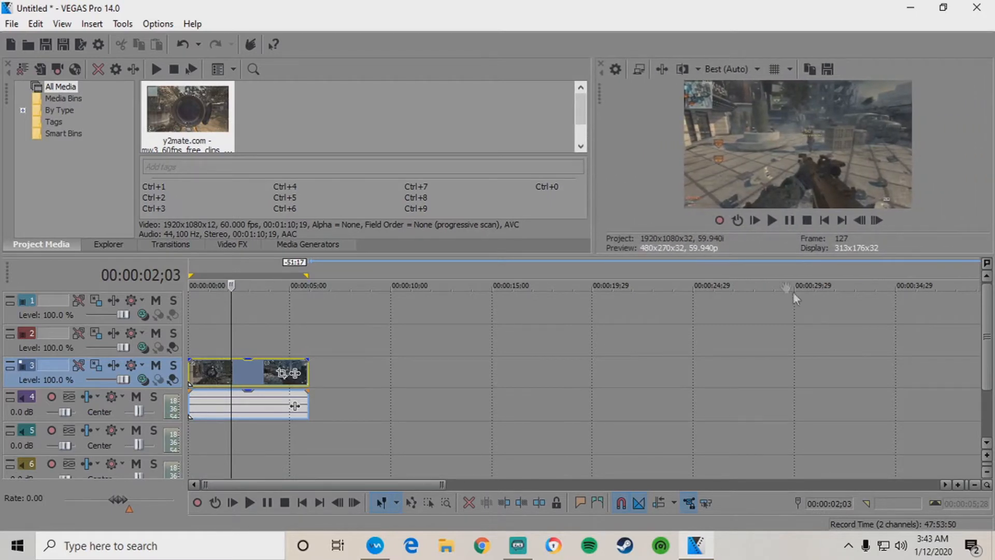
left_click_drag(754, 256, 752, 314)
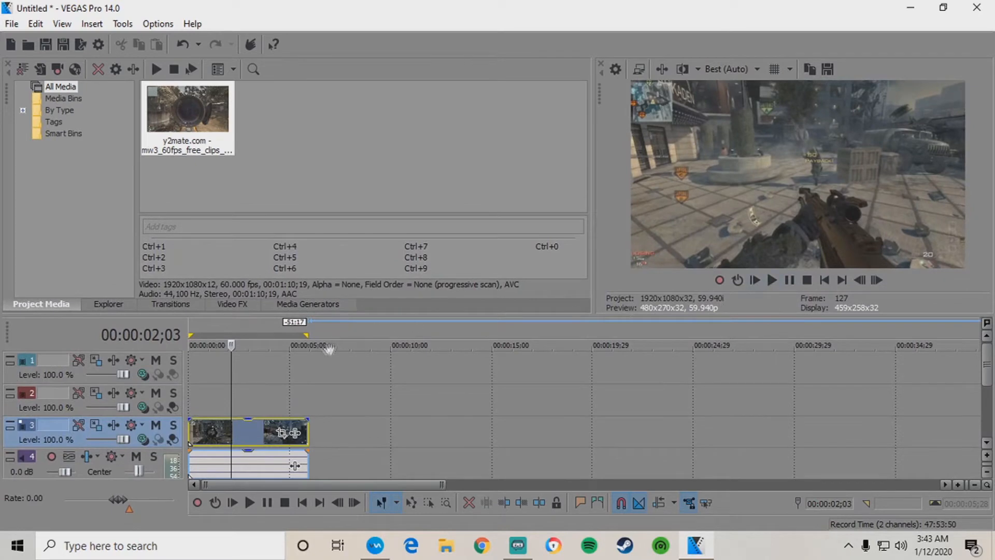
left_click(757, 279)
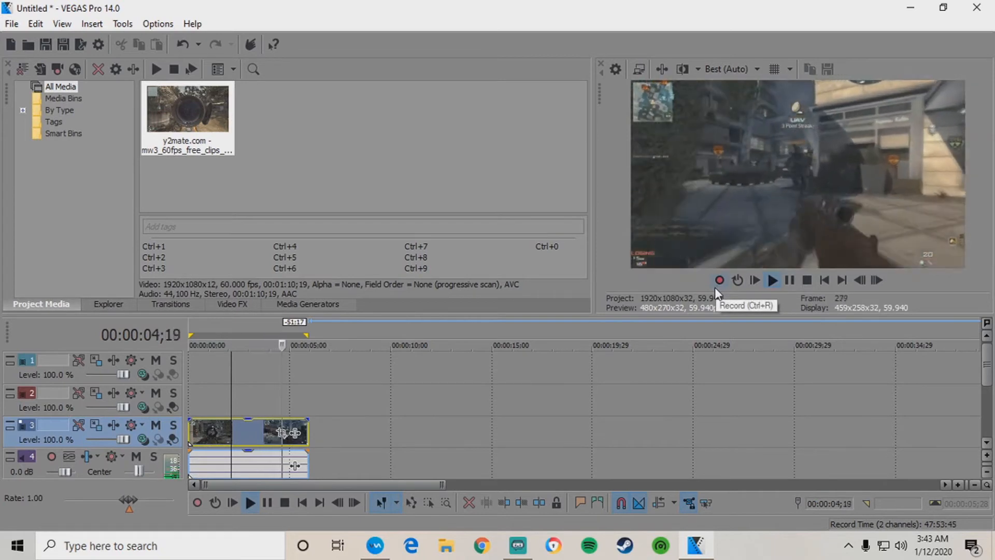
left_click(791, 281)
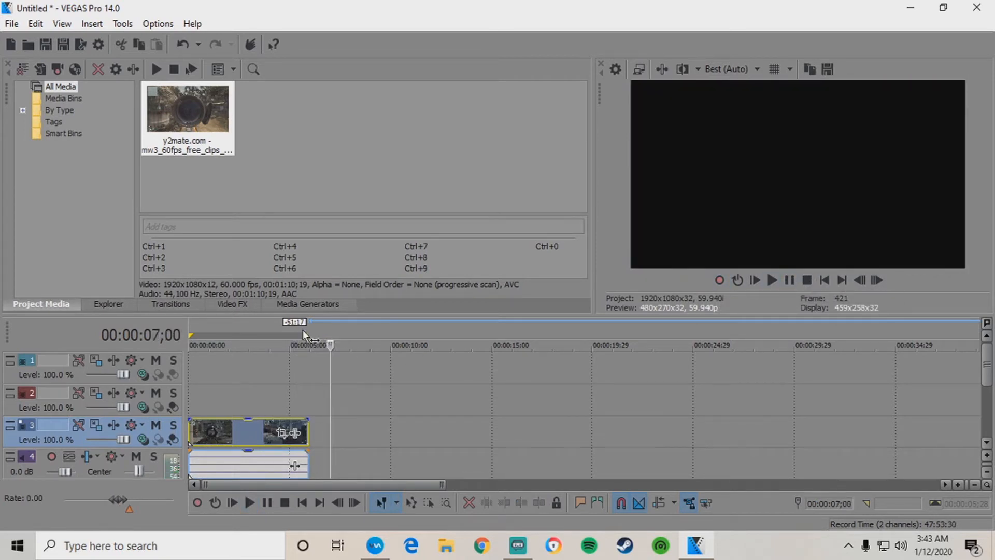
left_click(302, 330)
left_click(191, 326)
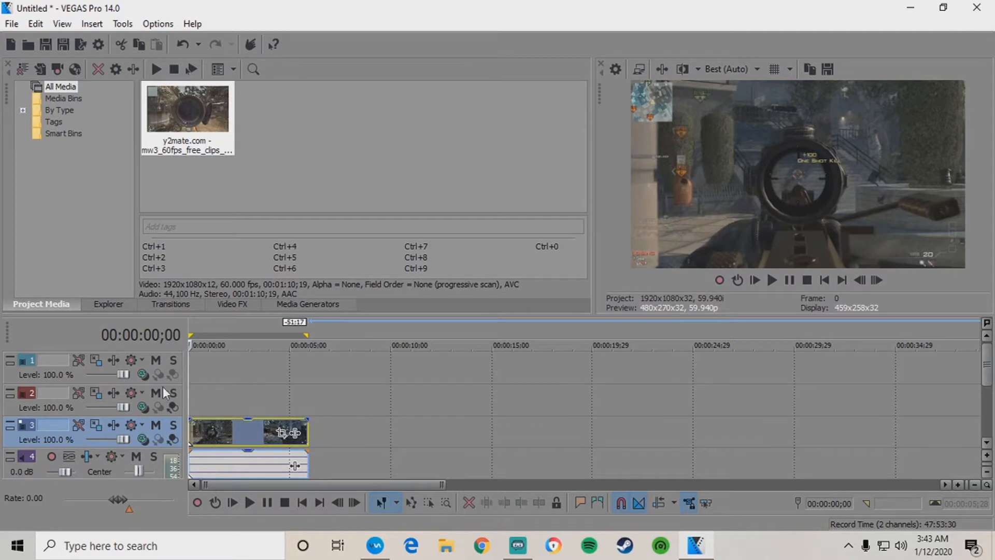
left_click(131, 378)
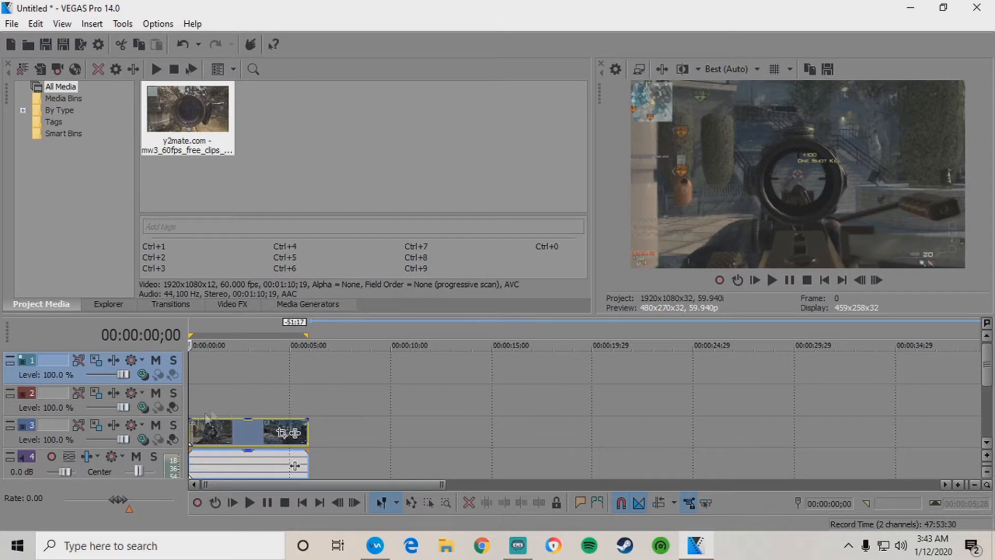
left_click(133, 414)
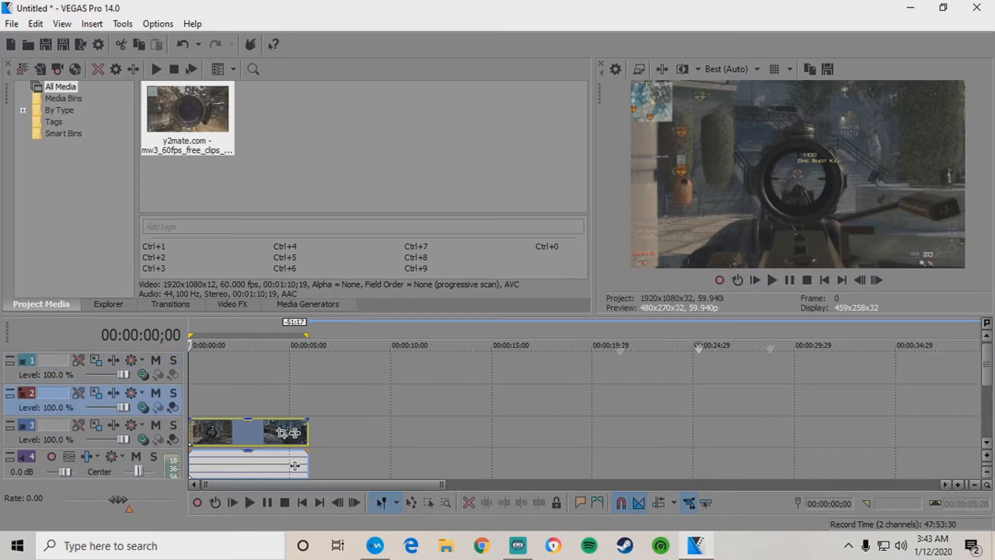
left_click(986, 444)
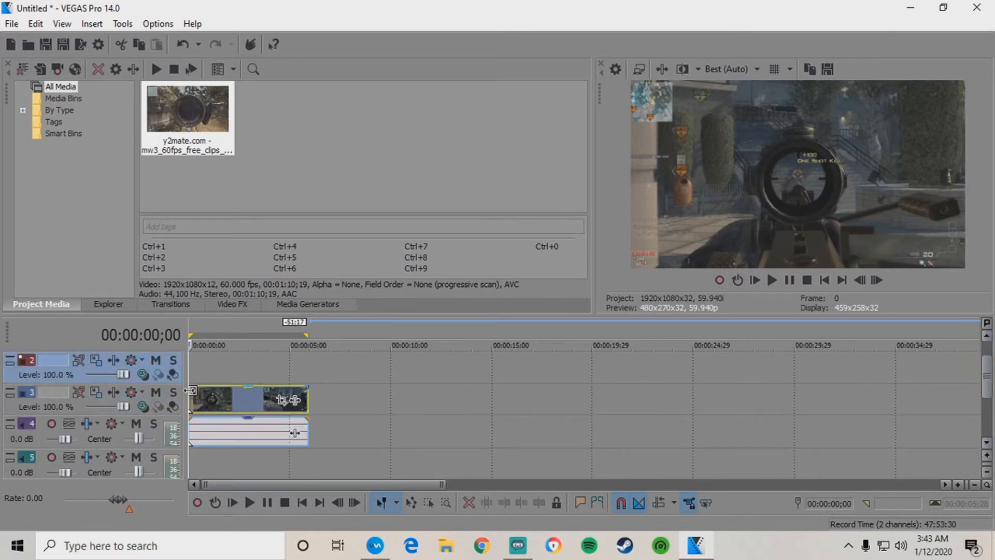
left_click_drag(988, 375, 988, 363)
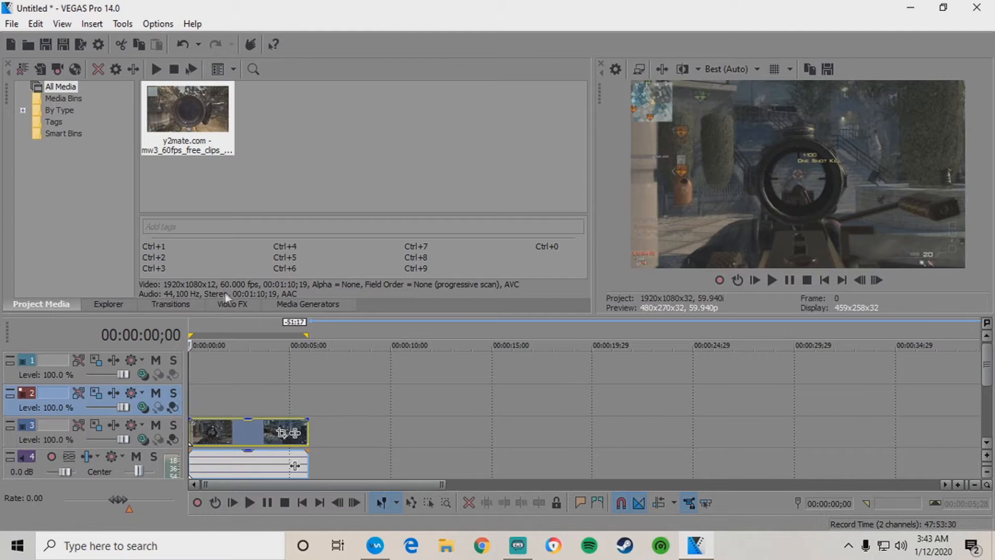
Cancel the Open dialog and play the clip up to around the kill shot.
left_click(30, 46)
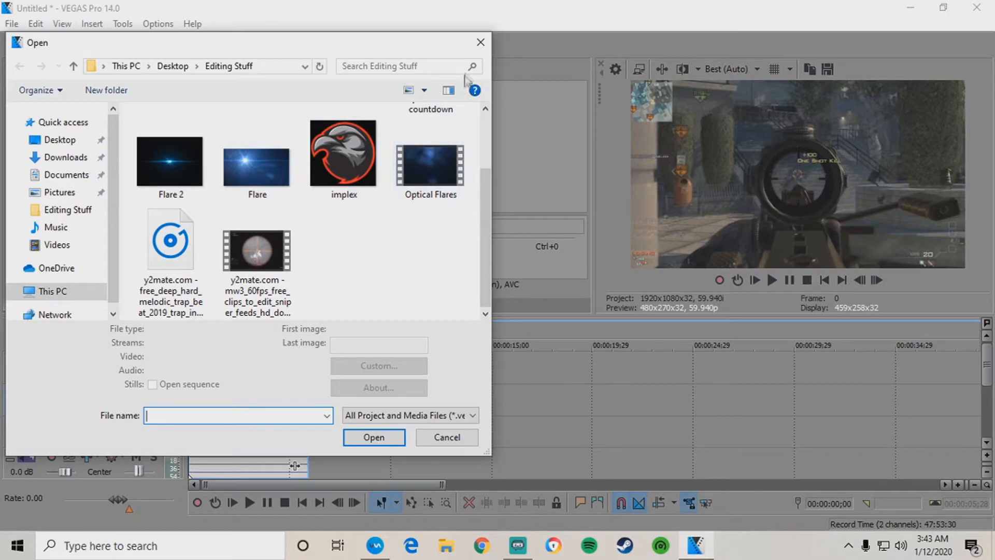
left_click(480, 42)
left_click(259, 406)
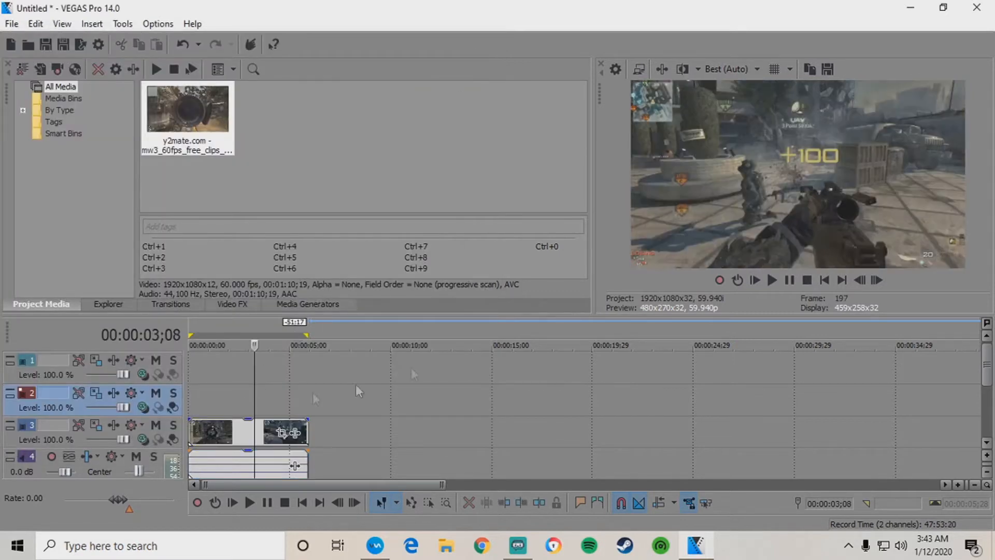
left_click(772, 281)
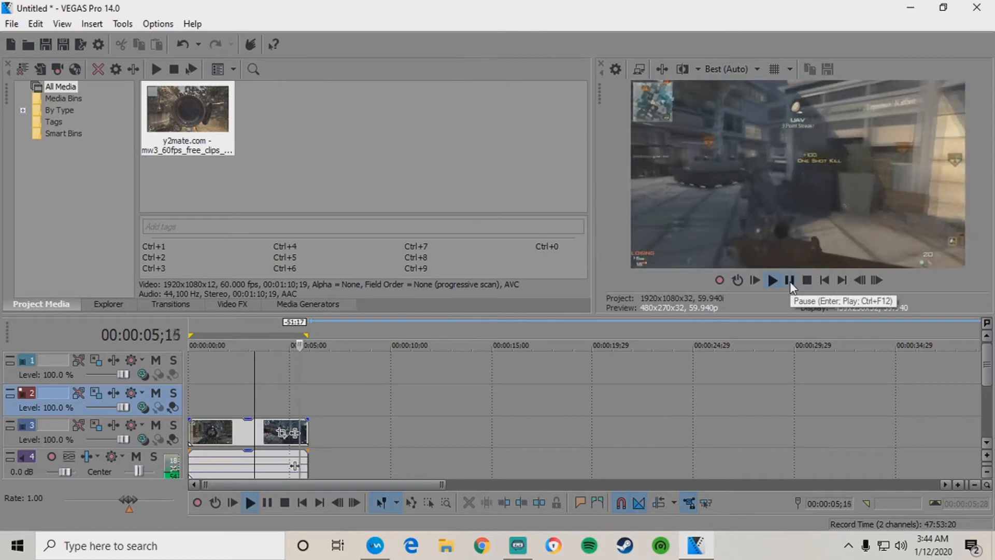
left_click(273, 383)
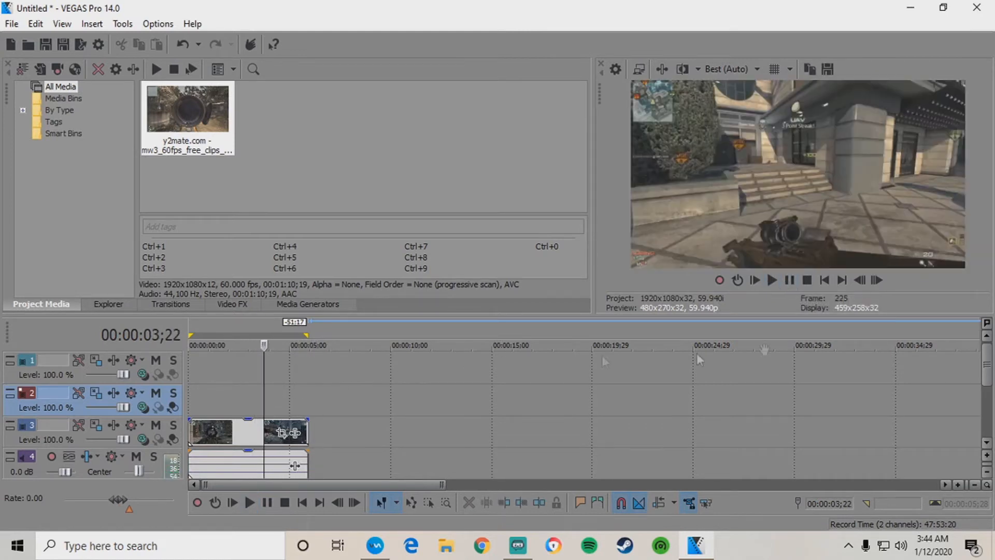
left_click(772, 281)
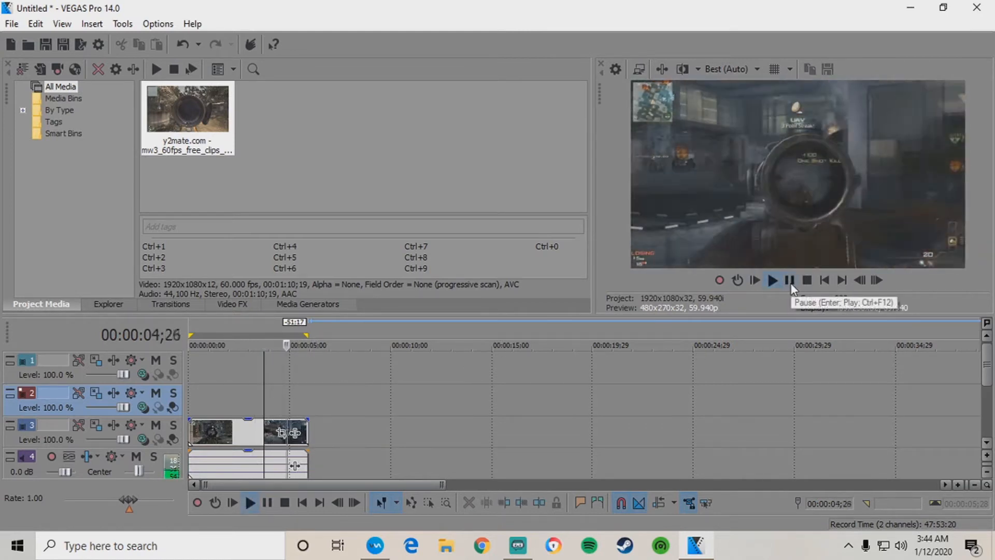
left_click(790, 282)
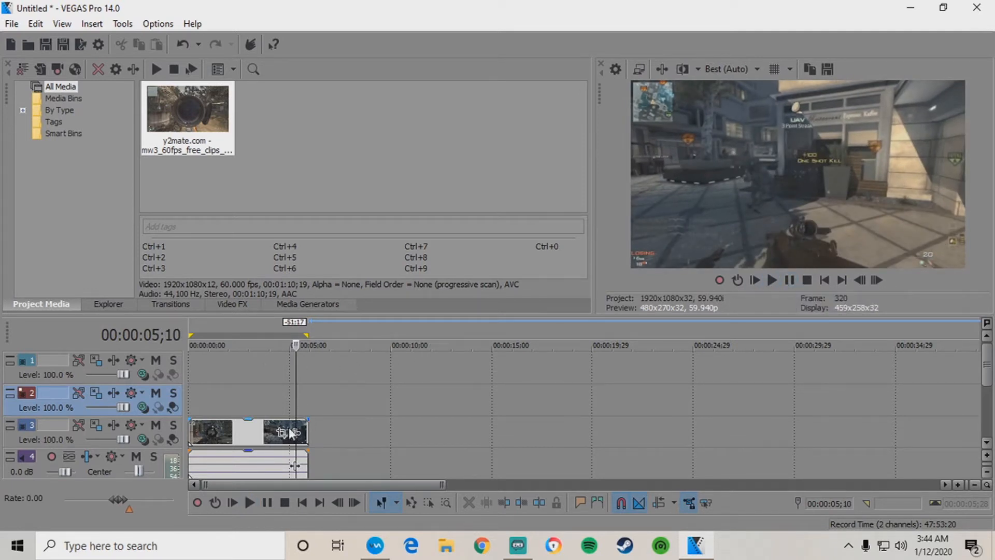
Step frame by frame onto the 00:00:04;29 kill frame and zoom the timeline in.
left_click(287, 400)
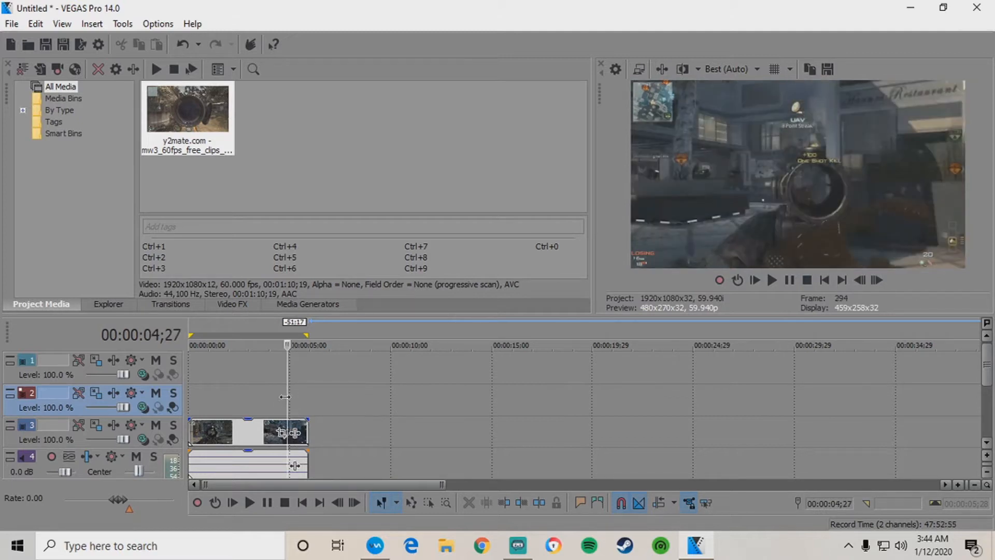
left_click(276, 399)
key("Right")
key("Right")
key("Right")
key("Right")
key("Right")
key("Right")
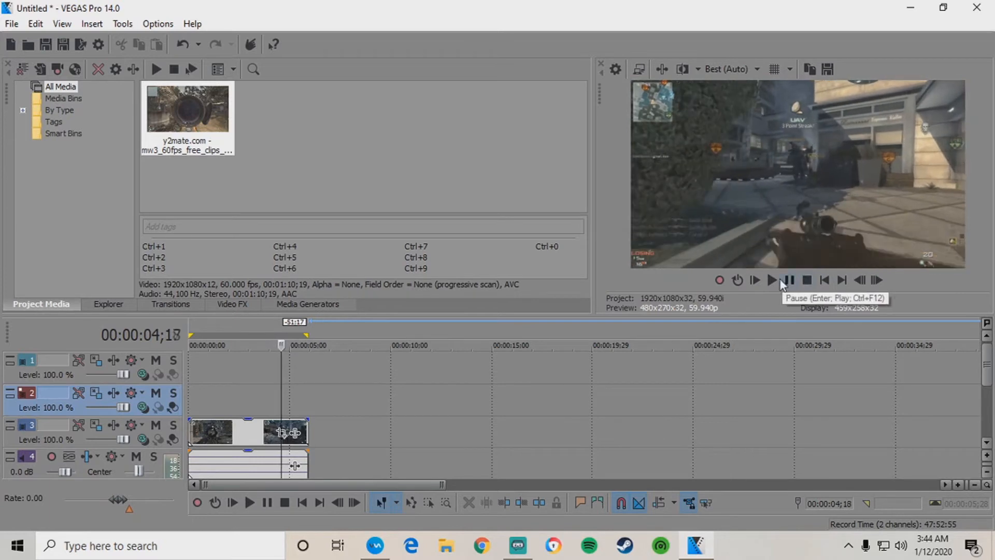
key("Left")
key("Right")
key("Left")
key("Left")
key("Right")
key("Left")
key("Right")
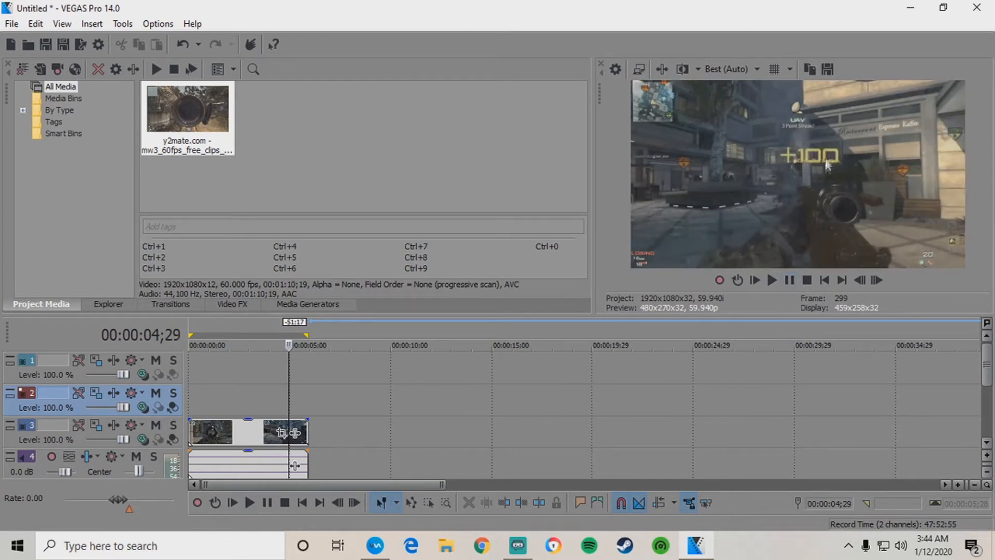
scroll(311, 438, "up", 5)
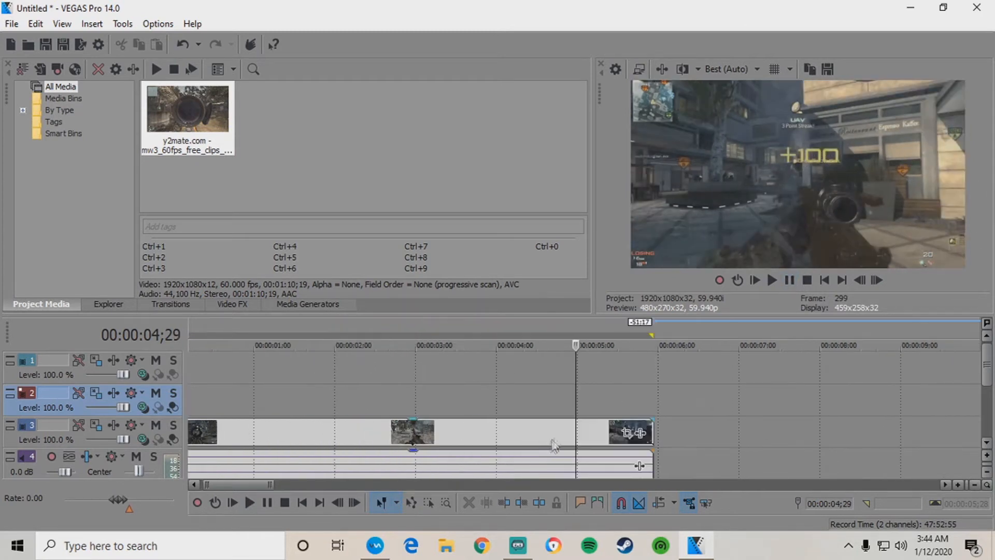
Choose Disable resample in the gameplay video event's Properties and confirm with OK.
right_click(579, 433)
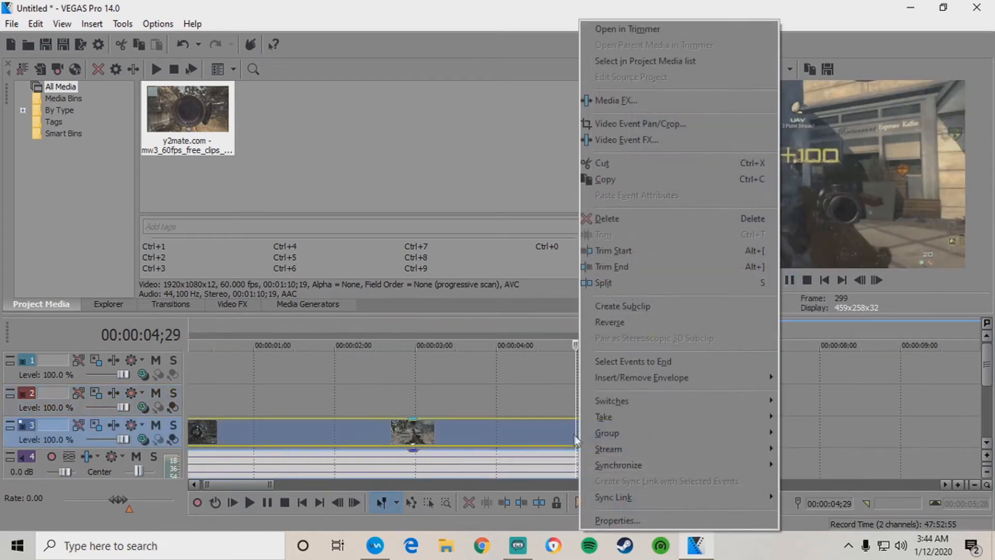
left_click(654, 521)
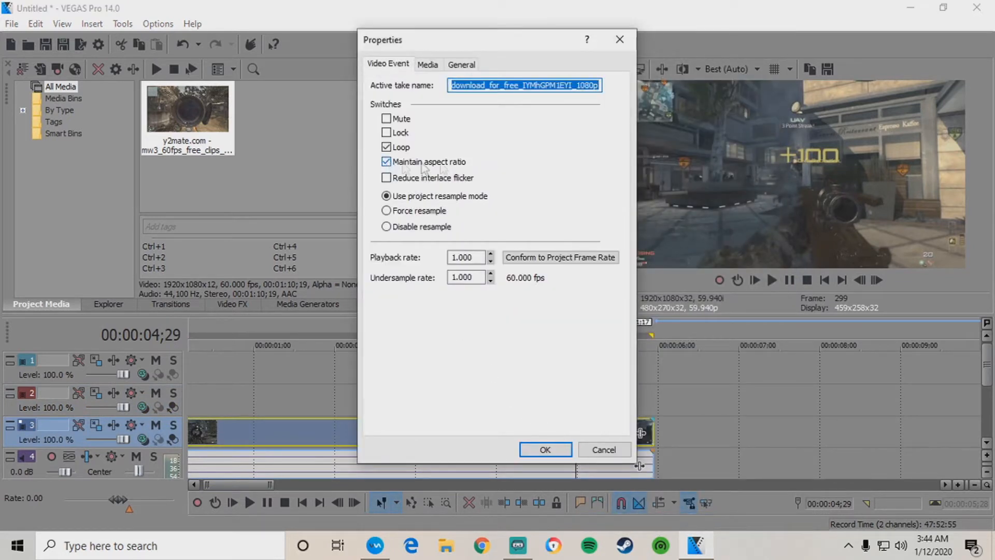
left_click(386, 227)
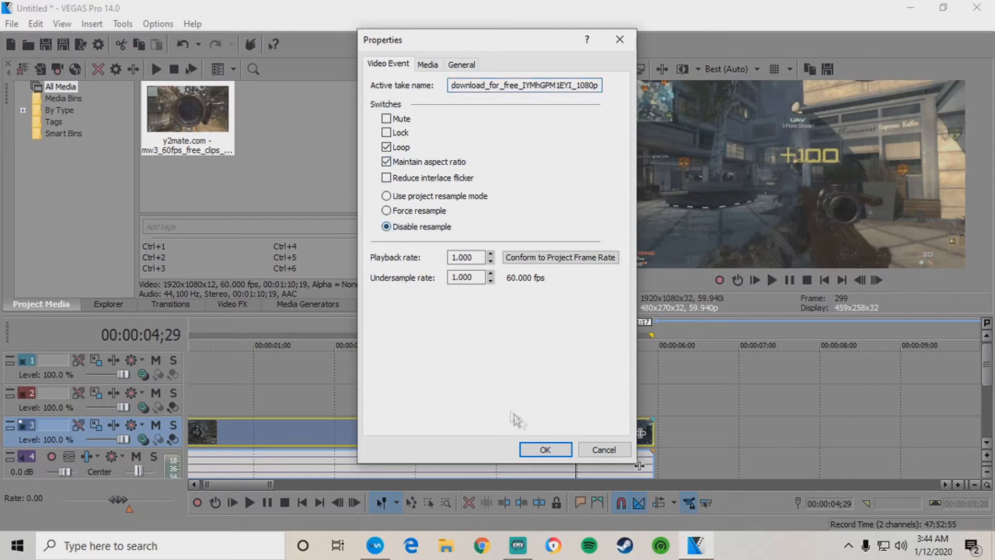
left_click(546, 449)
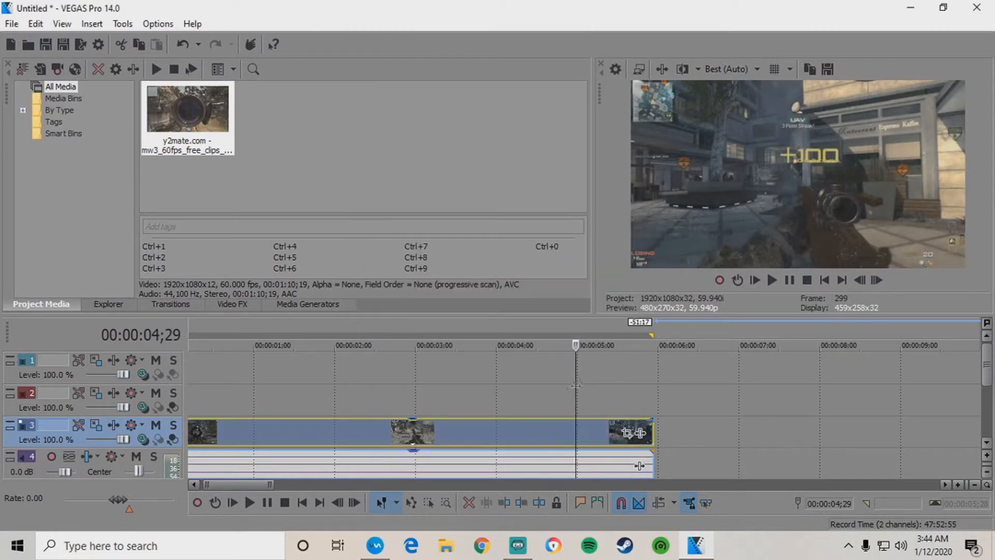
Split the clip at 04;29 and delete both audio pieces.
key("s")
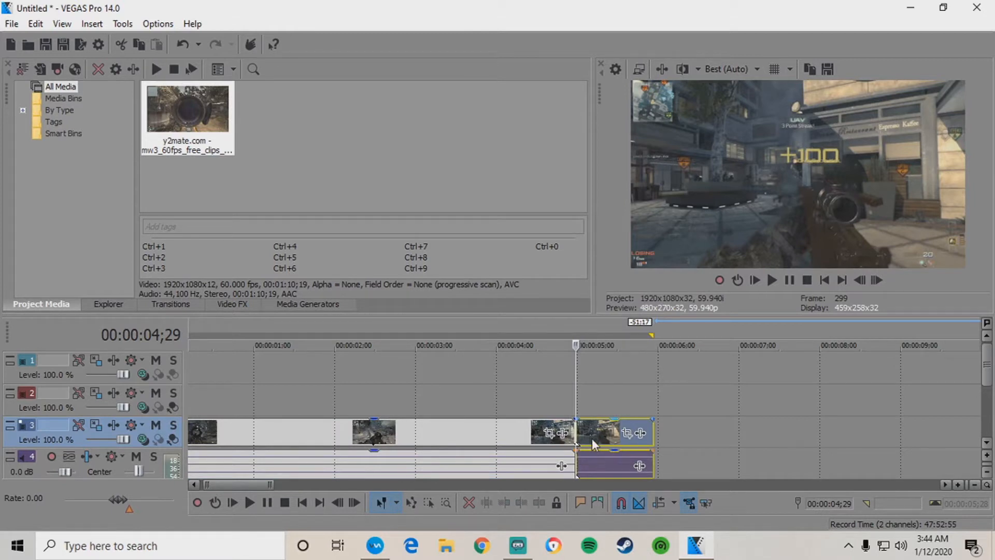
left_click(592, 438)
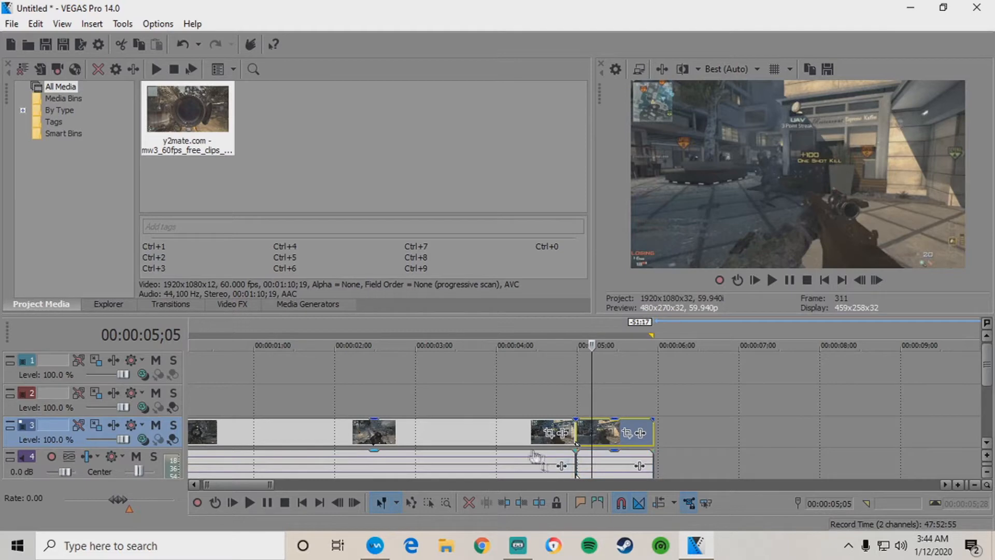
left_click(522, 436)
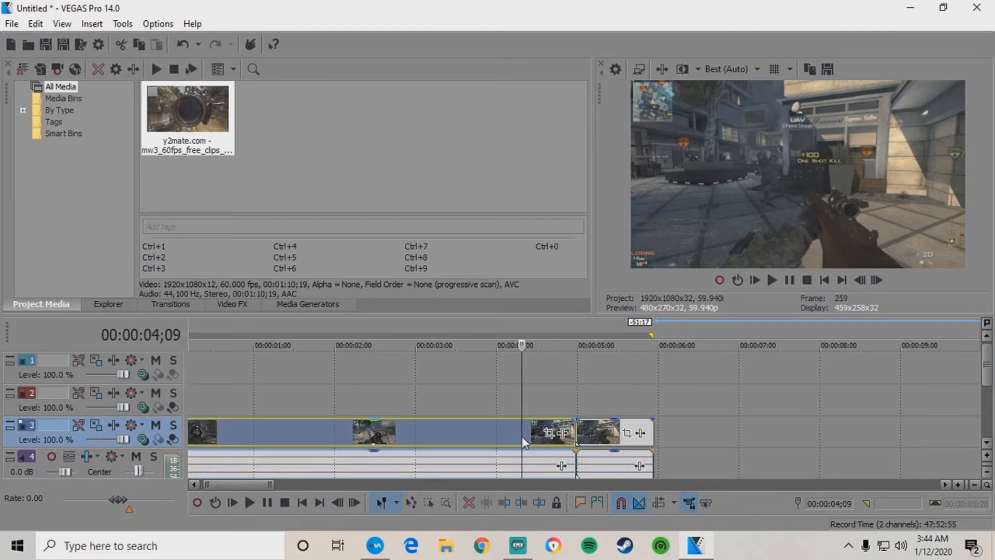
right_click(493, 463)
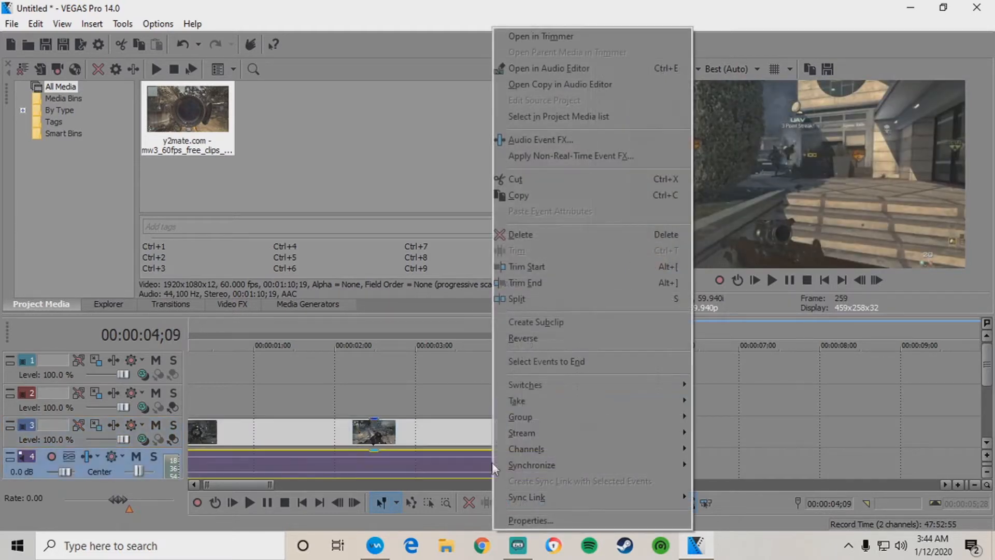
left_click(521, 234)
right_click(593, 464)
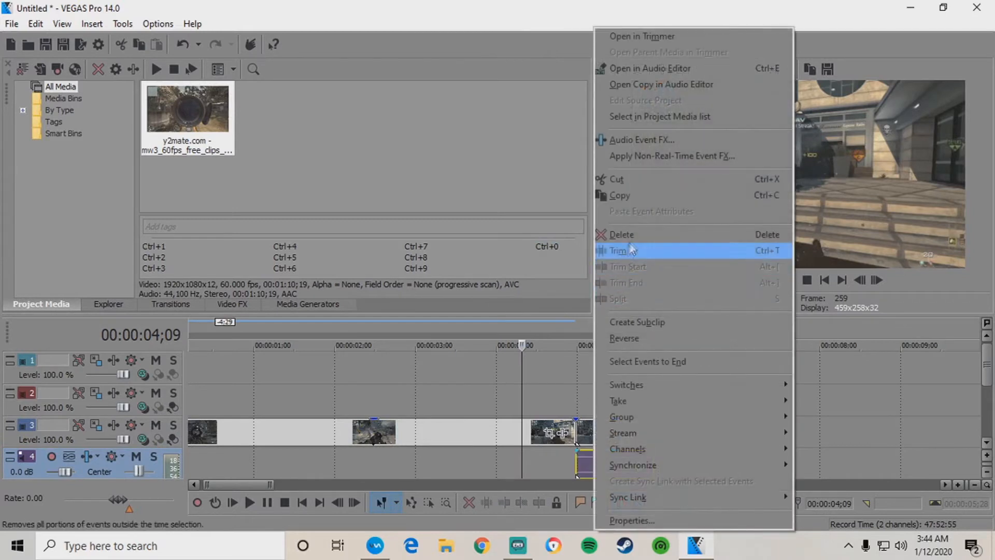
left_click(622, 235)
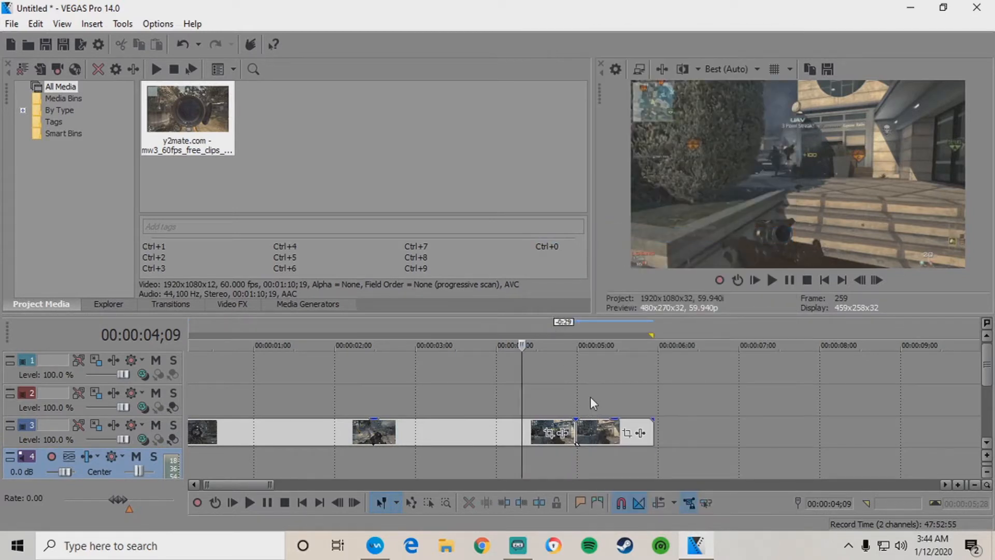
Split the kill-shot video piece at 05;05 and delete the piece after it.
left_click(581, 433)
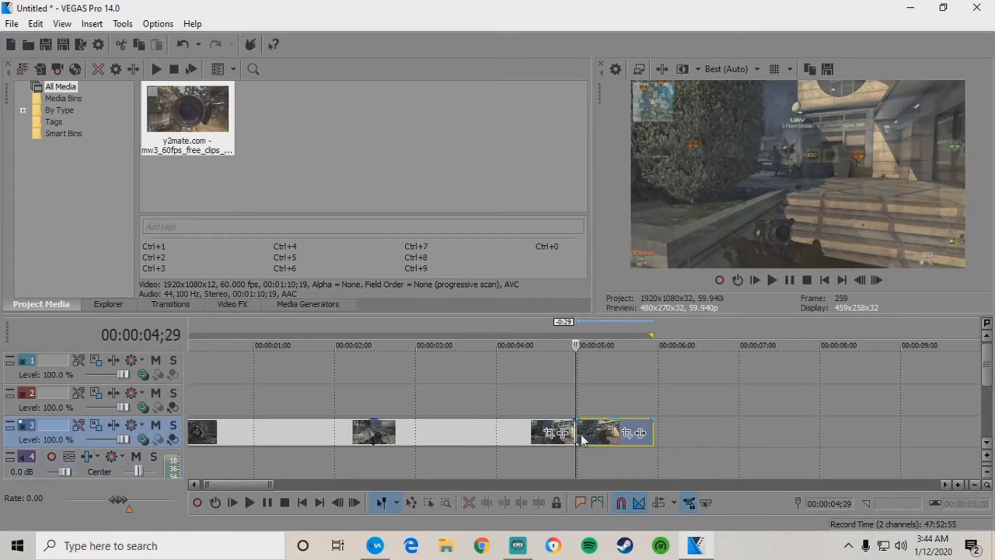
key("Right")
key("Right")
key("Right")
key("Right")
key("Right")
key("Right")
key("Right")
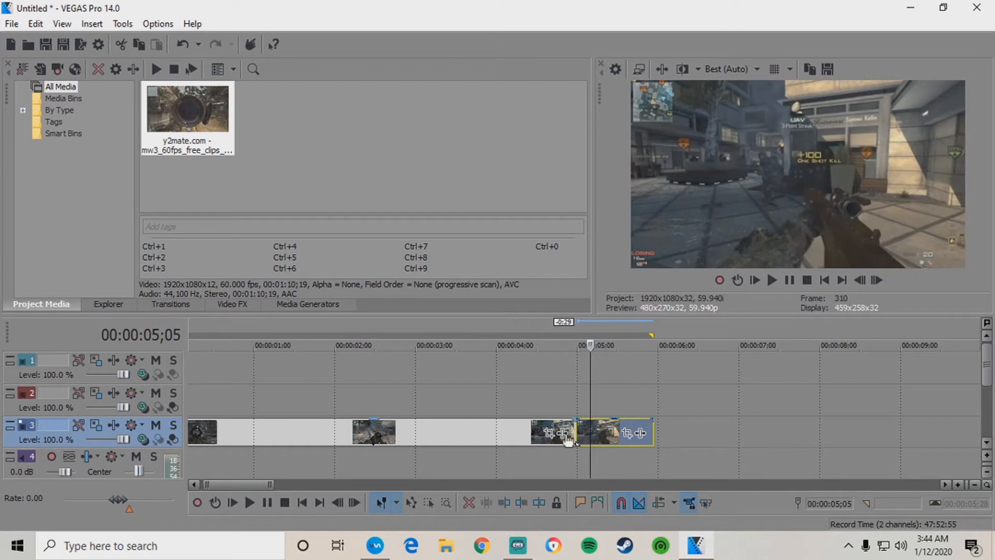
key("s")
right_click(601, 427)
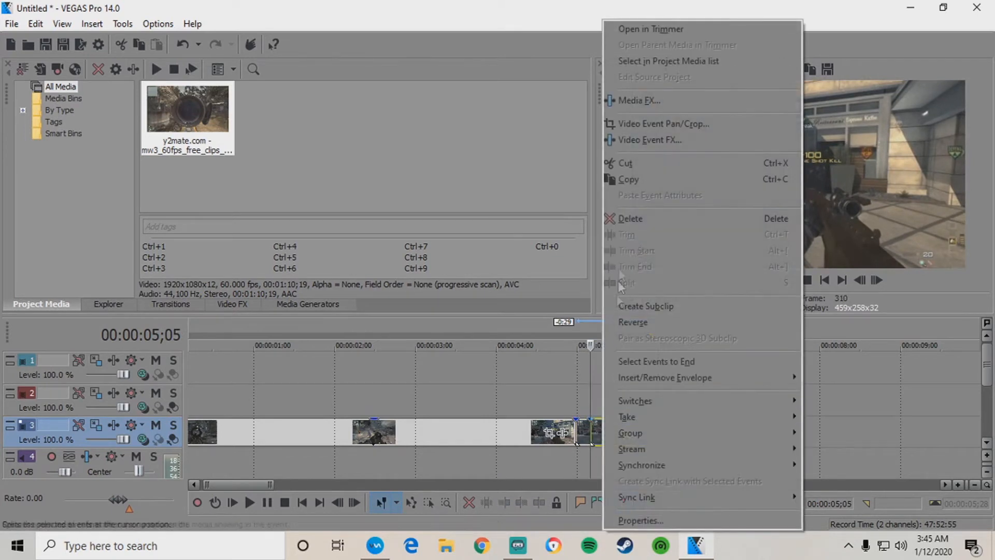
left_click(627, 215)
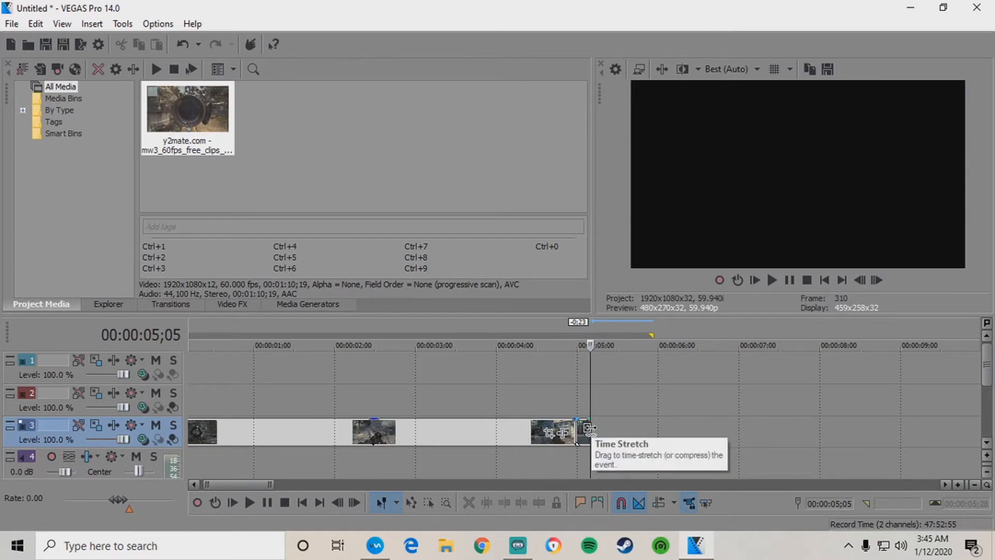
Time-stretch the kill-shot piece into slow motion, then loop-select and play it.
left_click_drag(590, 428, 683, 428)
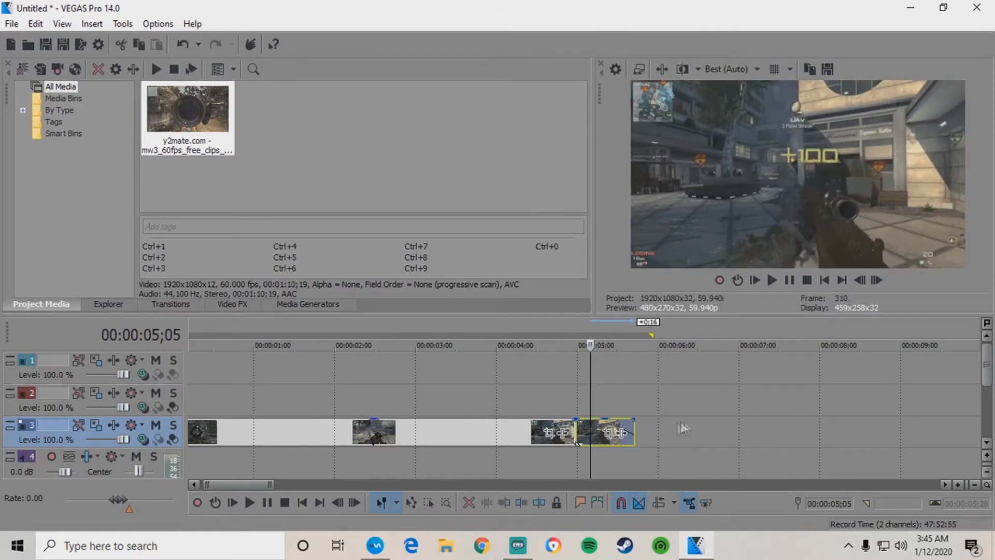
left_click(580, 403)
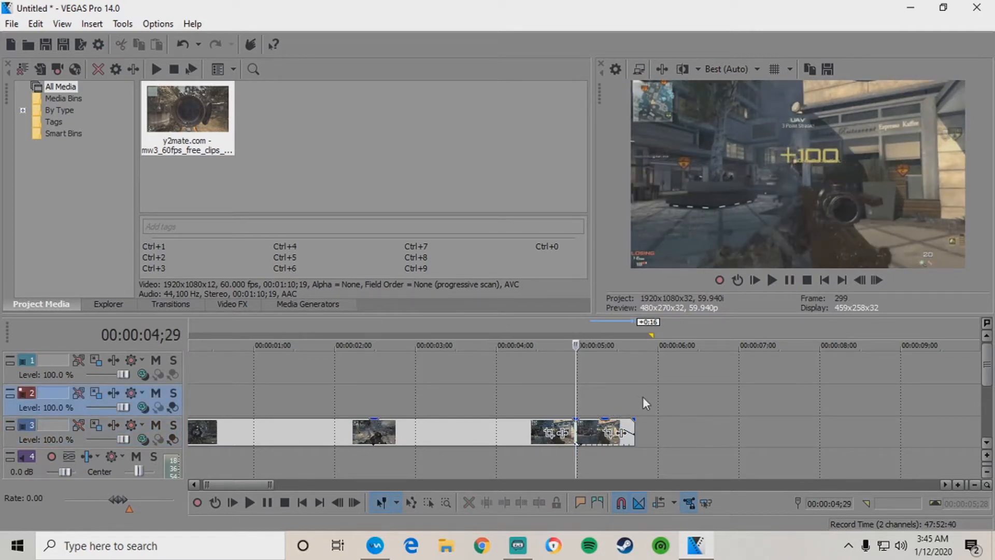
left_click_drag(643, 397, 557, 395)
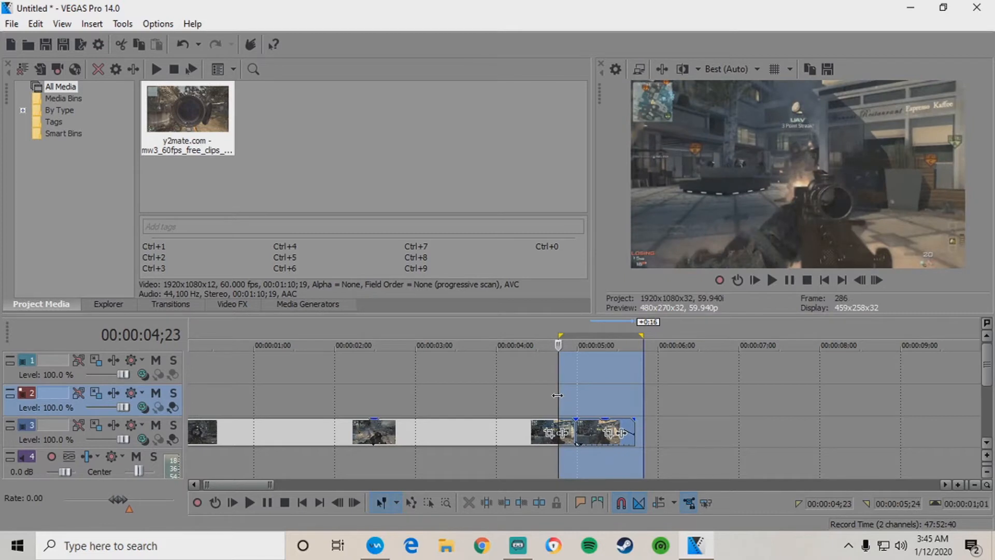
left_click(775, 282)
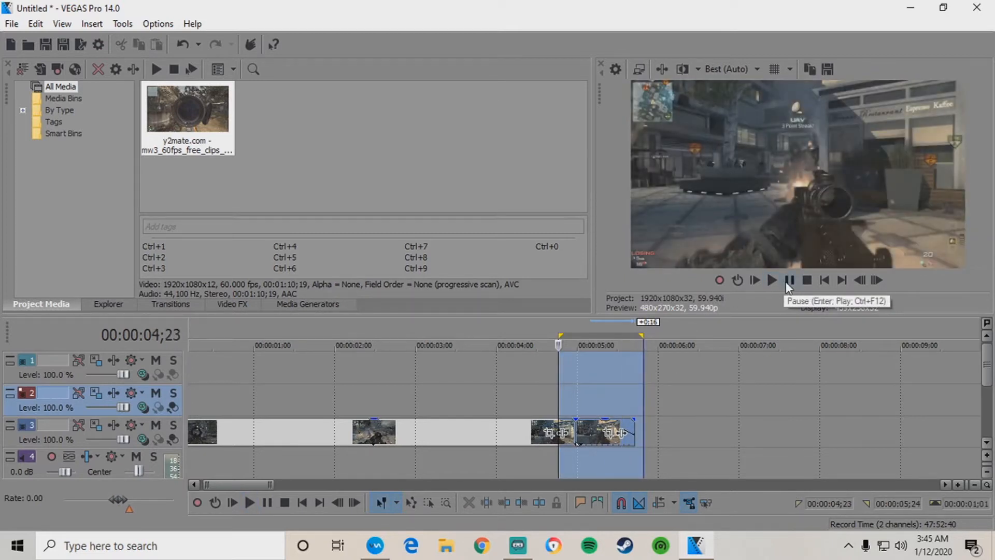
Undo the stretch, delete and split edits, then select the gameplay piece near 5;10.
left_click(35, 24)
left_click(67, 40)
left_click(28, 24)
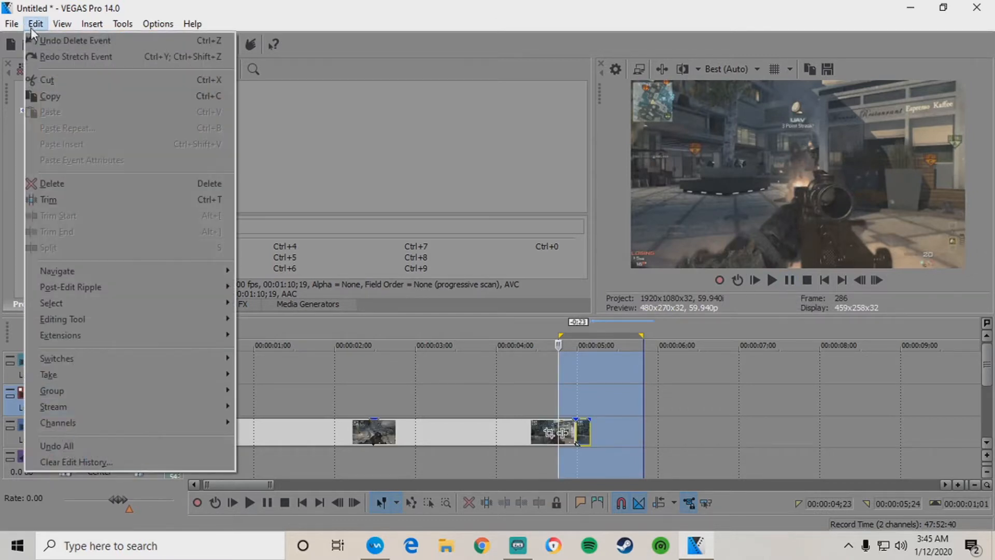
left_click(36, 41)
left_click(32, 24)
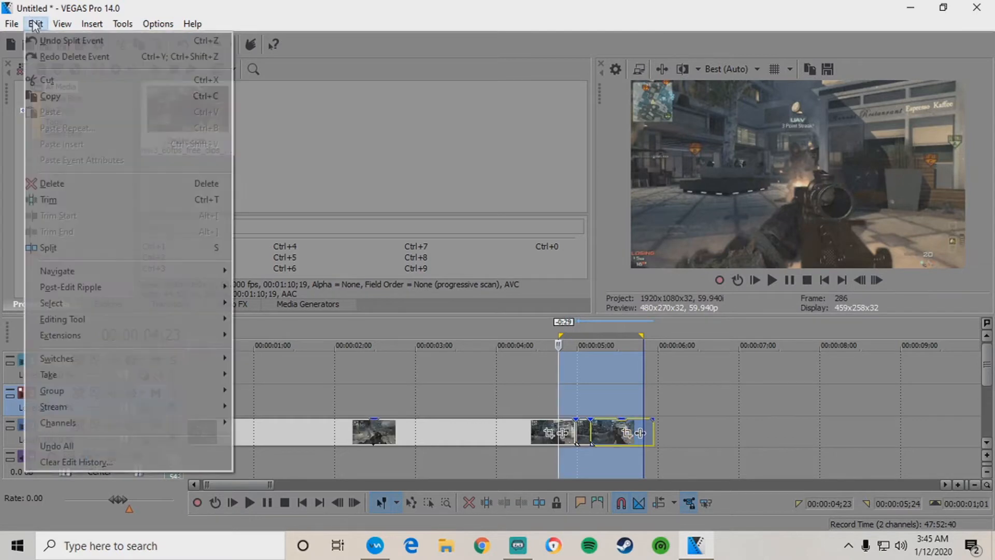
left_click(51, 39)
left_click(601, 432)
left_click(605, 437)
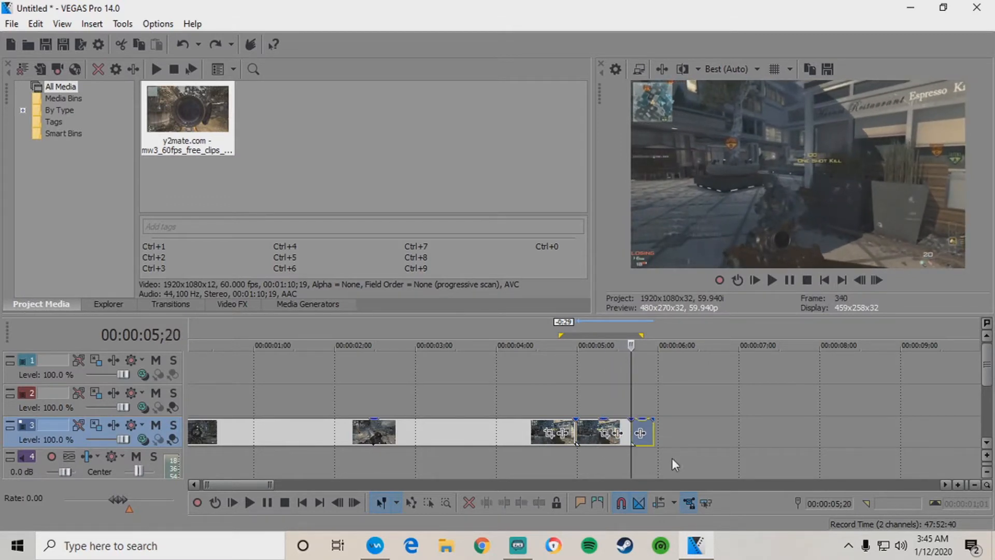
Delete the trailing piece and stretch the clip's end into slow motion to about 00:00:07;23.
right_click(646, 425)
left_click(675, 219)
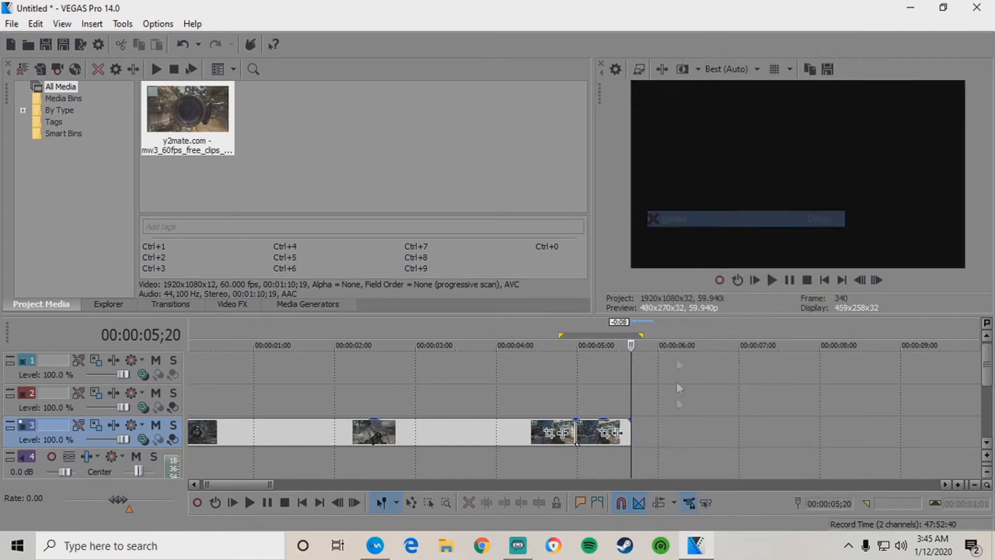
left_click_drag(629, 428, 837, 433)
Mark the slowed section as a region from 00:00:04;20 and play it back.
left_click_drag(801, 404, 550, 399)
left_click(553, 398)
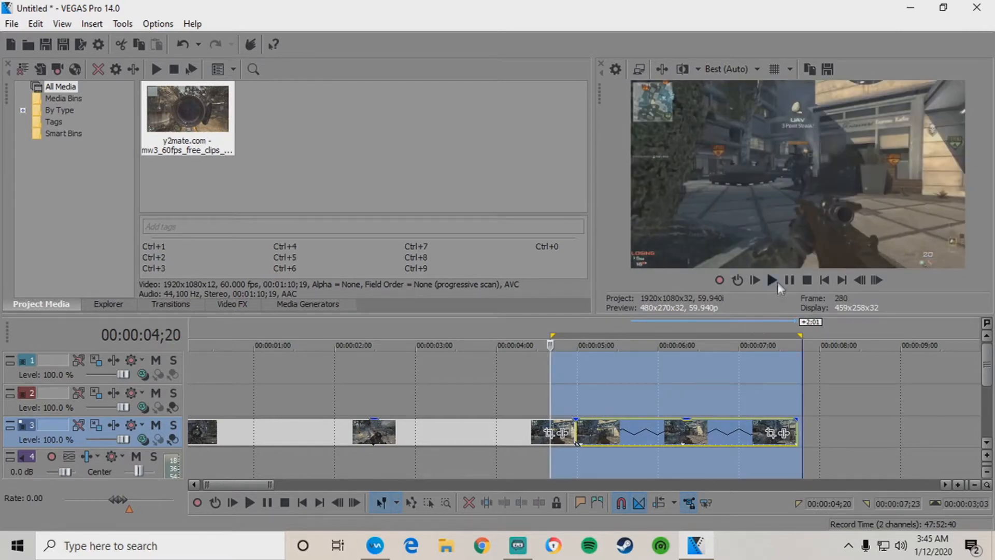
left_click(772, 280)
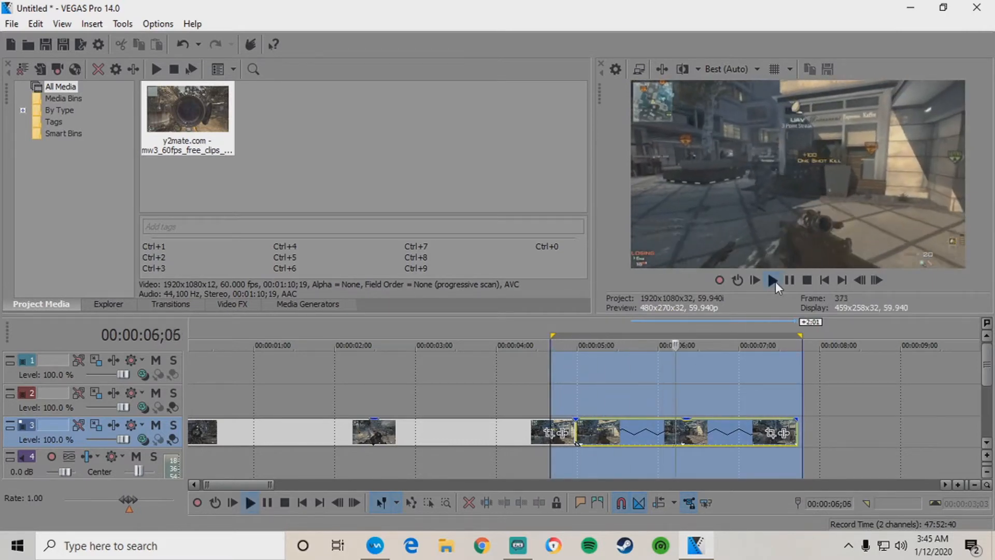
left_click(789, 281)
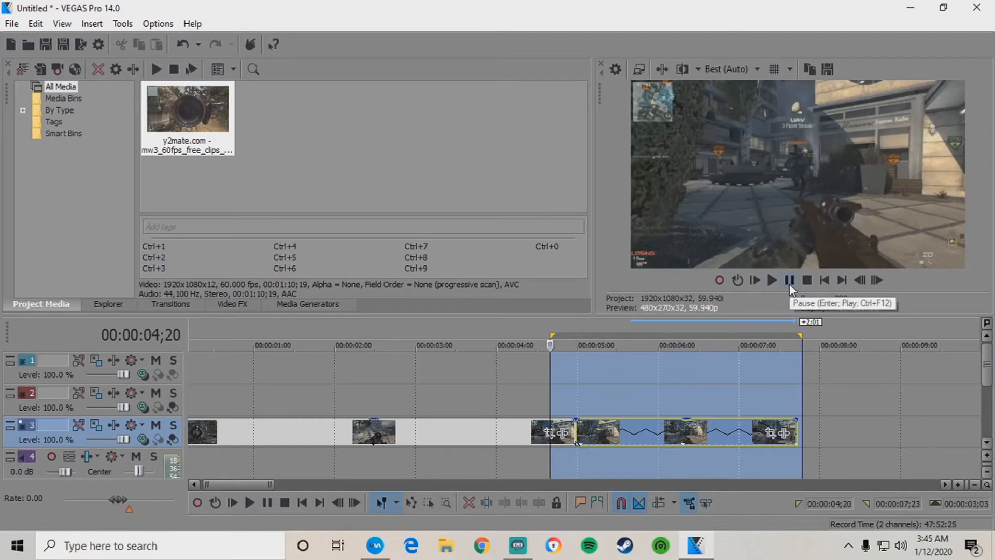
Make track 2 the target track and cancel the Open file browser.
left_click(579, 393)
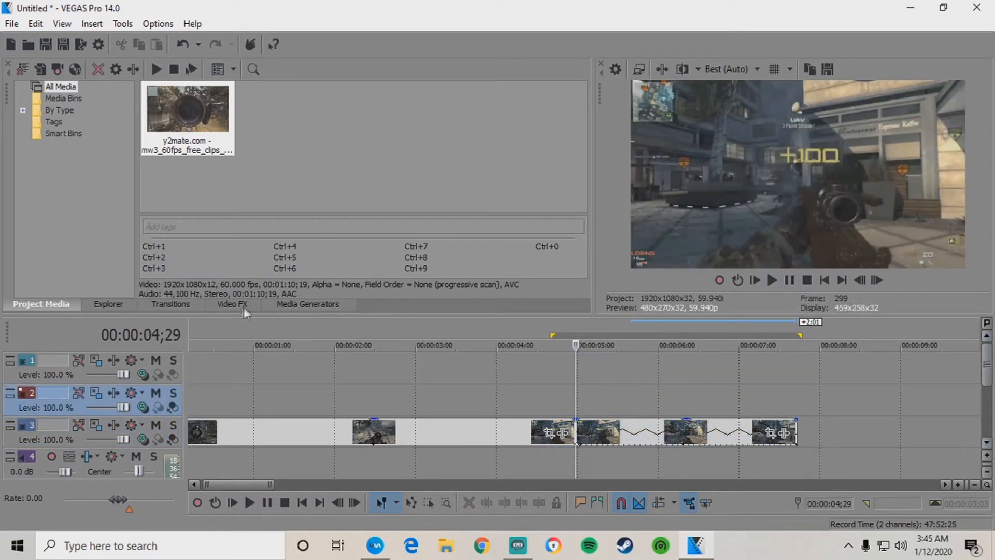
left_click(32, 42)
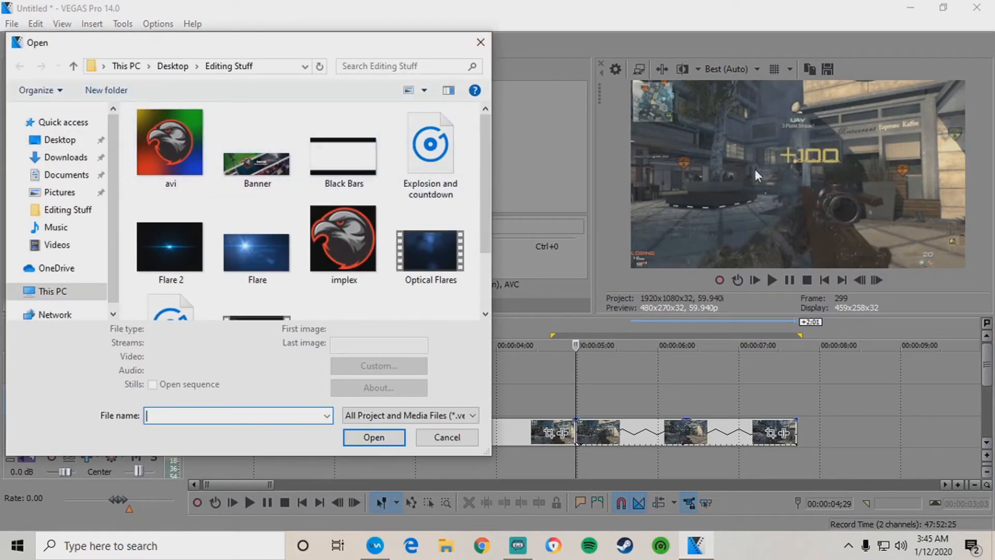
left_click(480, 43)
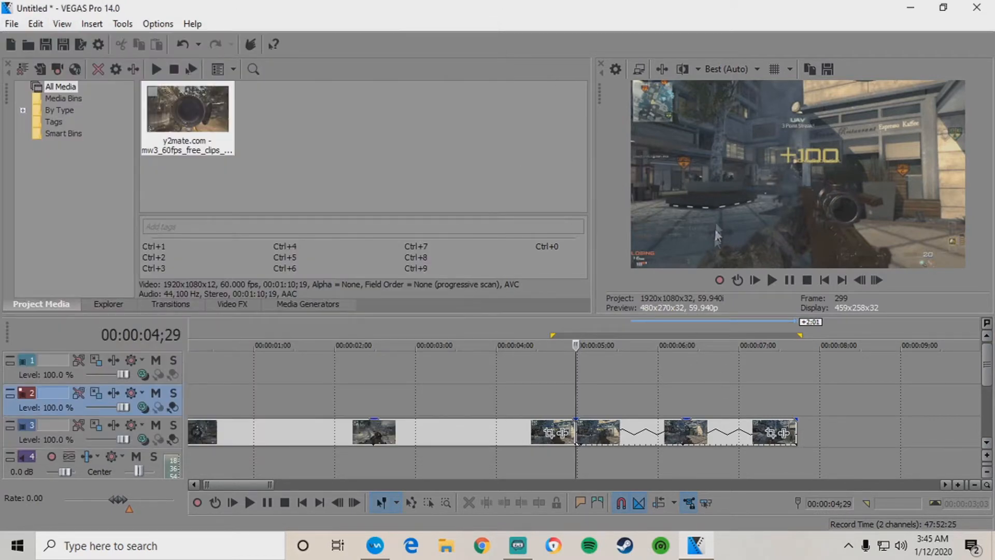
Replay the slow-motion section several times from 4;29 to review it.
left_click(773, 281)
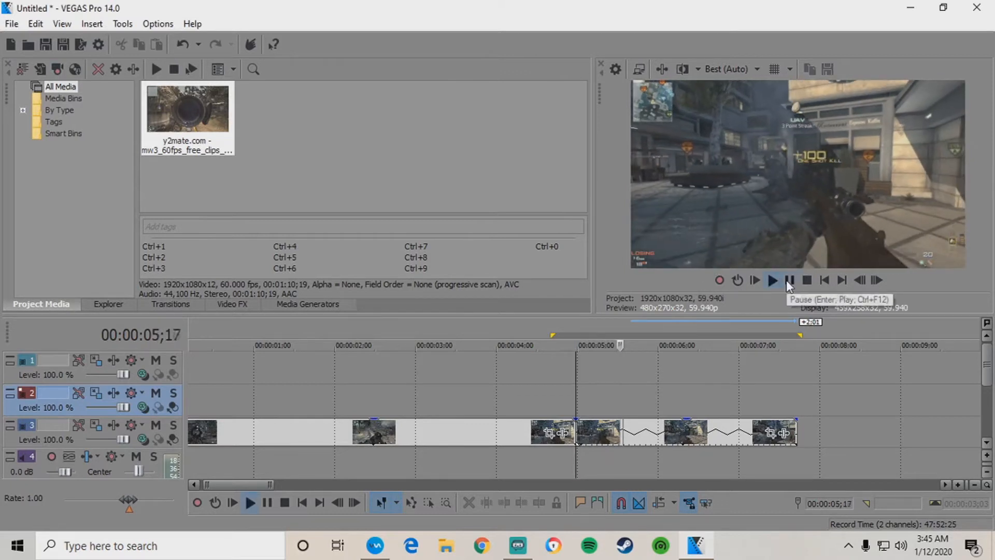
left_click(788, 280)
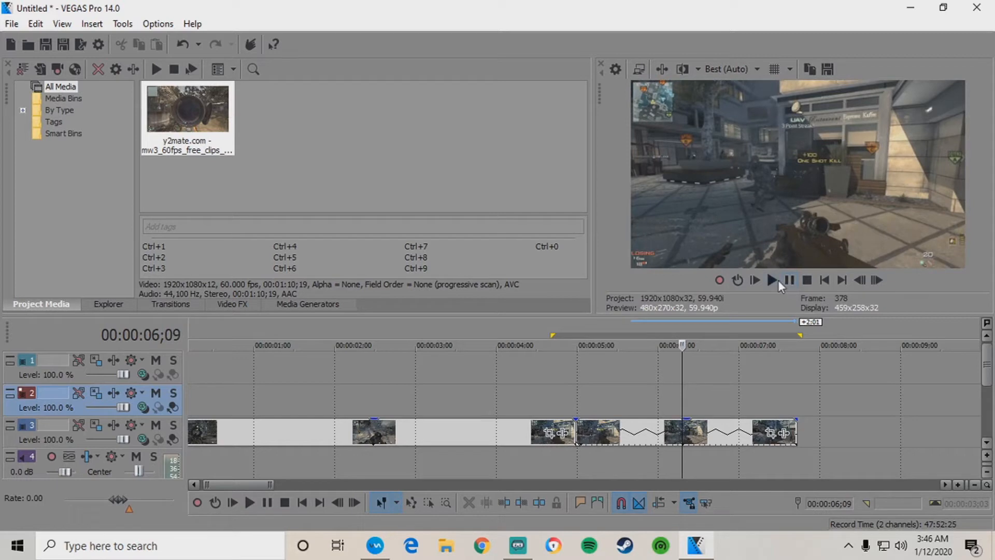
left_click(776, 281)
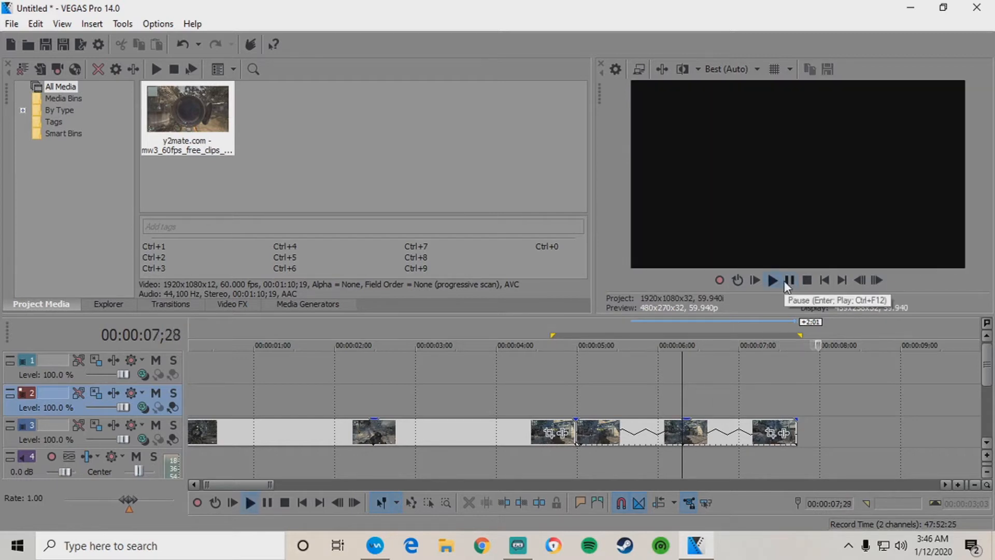
left_click(785, 283)
left_click(572, 325)
left_click(769, 283)
left_click(788, 282)
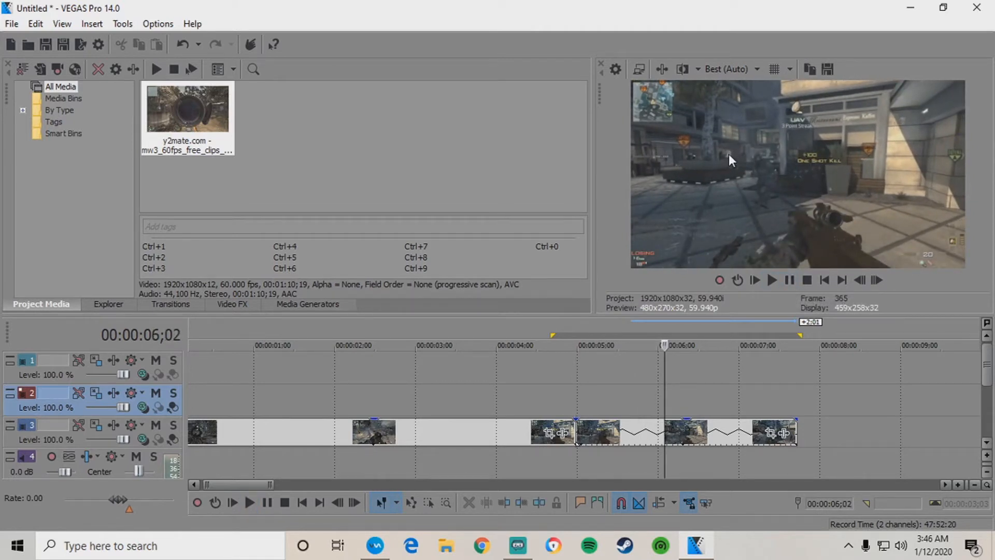
left_click(578, 326)
left_click(771, 280)
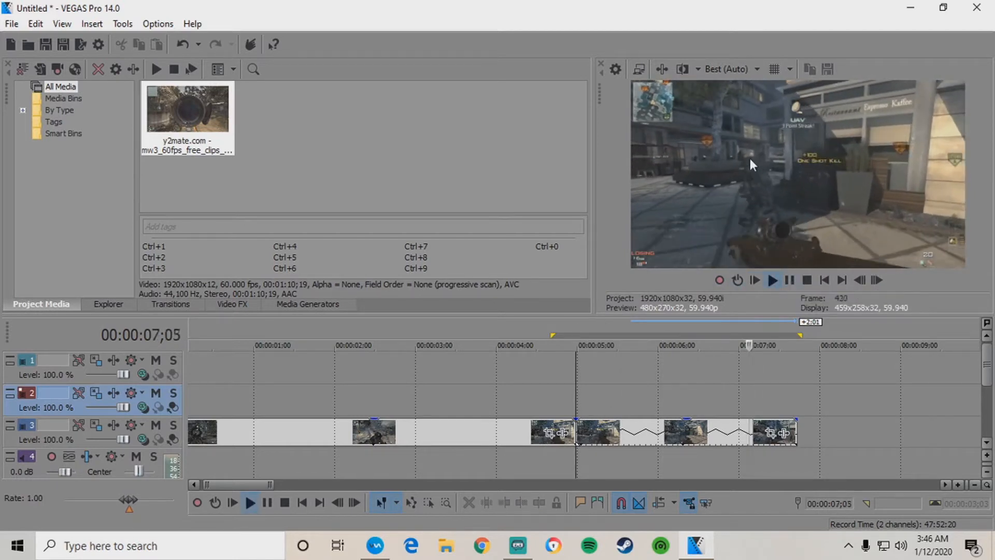
left_click(789, 280)
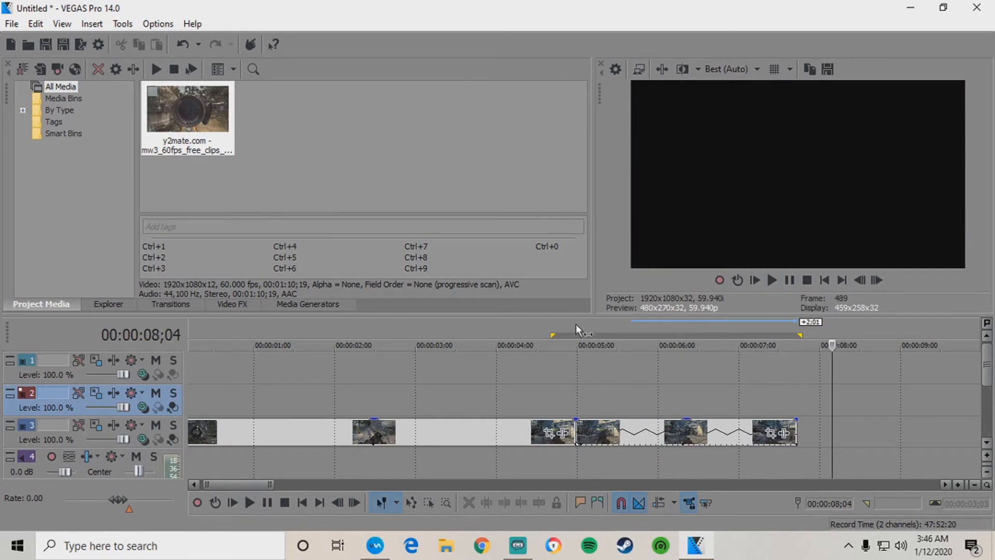
left_click(576, 327)
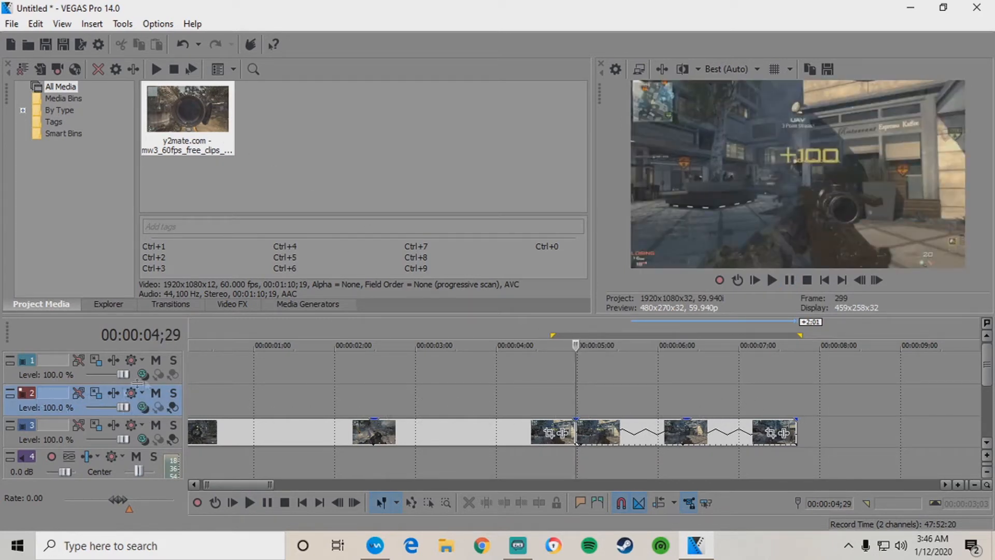
Import Flare 2.jpg onto track 2 and set the track's compositing mode to Screen.
left_click(28, 47)
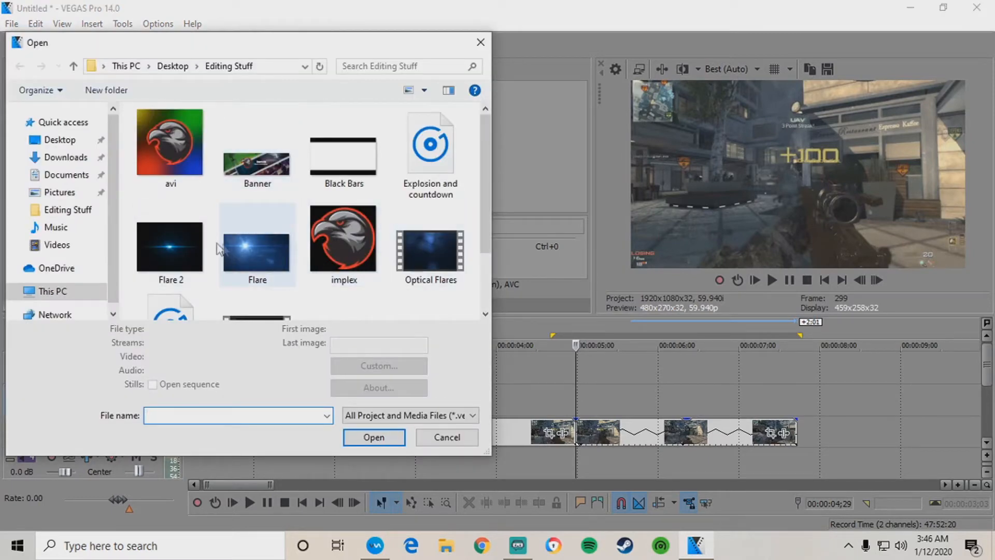
left_click(188, 238)
left_click(373, 437)
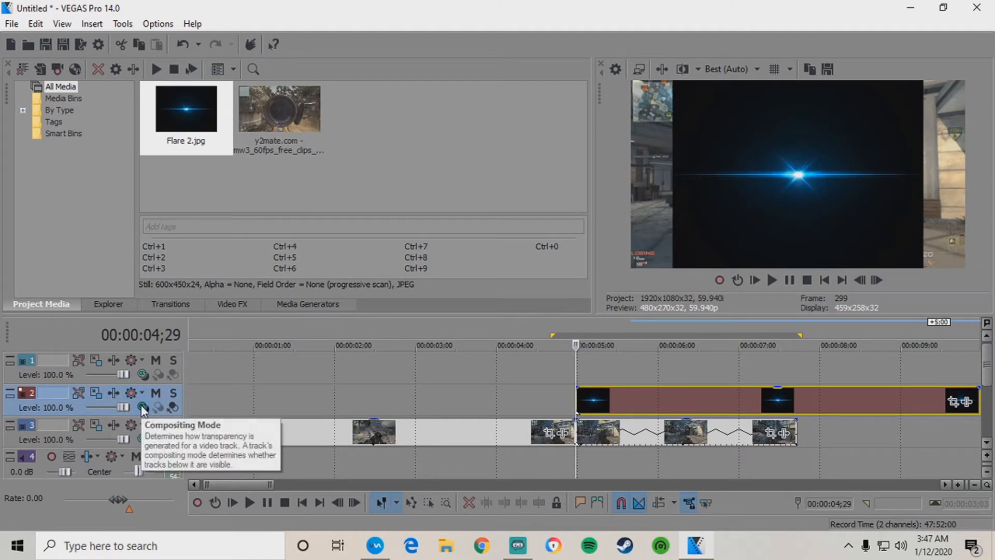
left_click(143, 408)
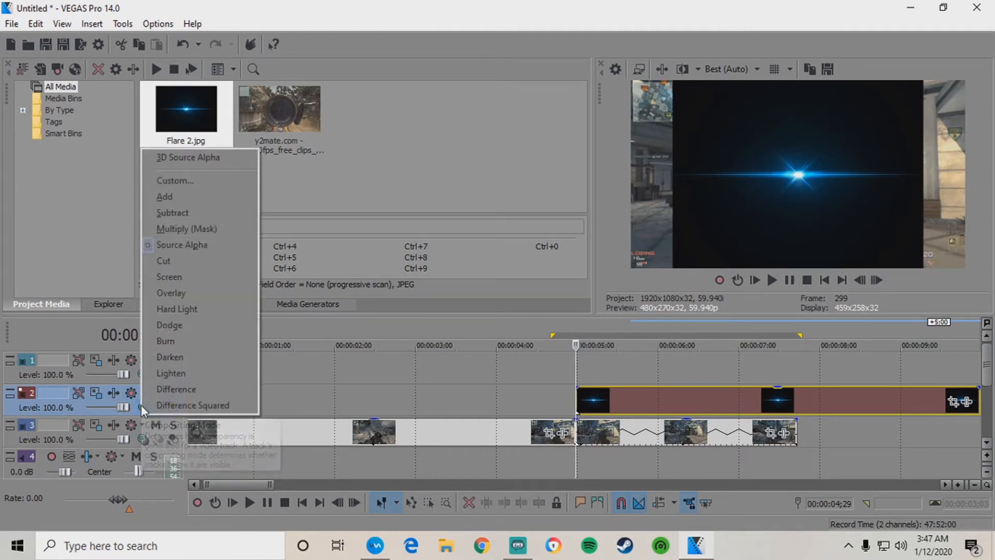
left_click(170, 277)
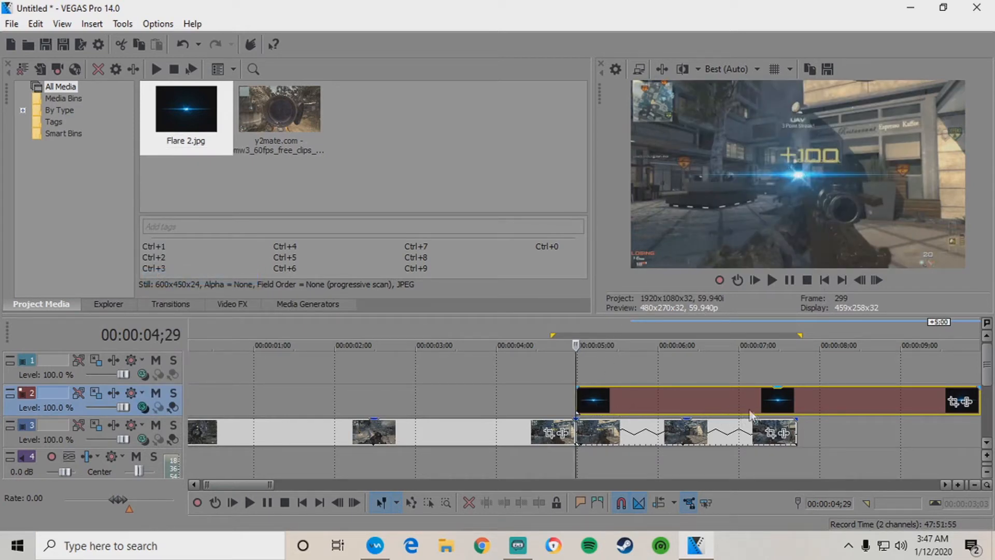
Split the Flare 2 event at 00:00:07;21 and delete the part after it.
left_click(793, 399)
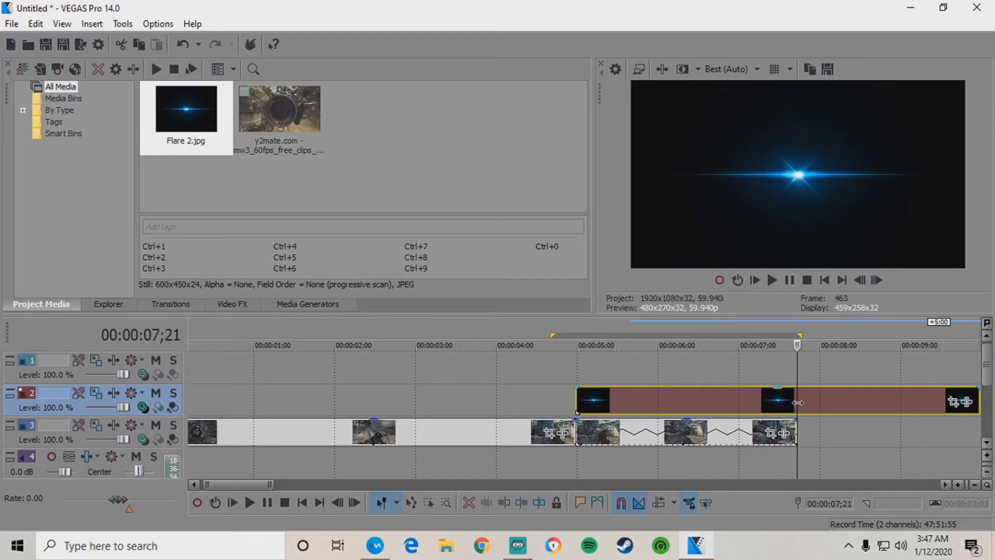
key("s")
right_click(810, 404)
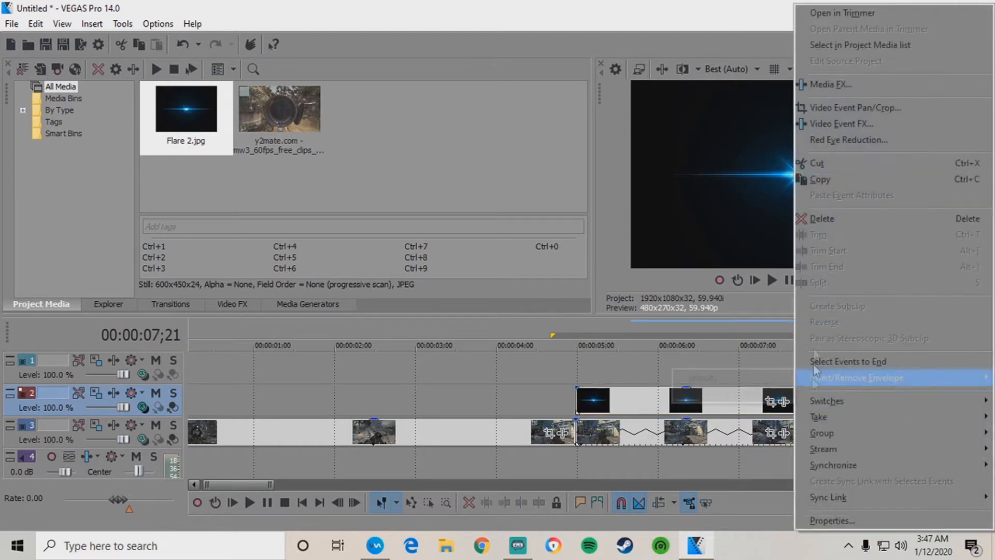
left_click(820, 218)
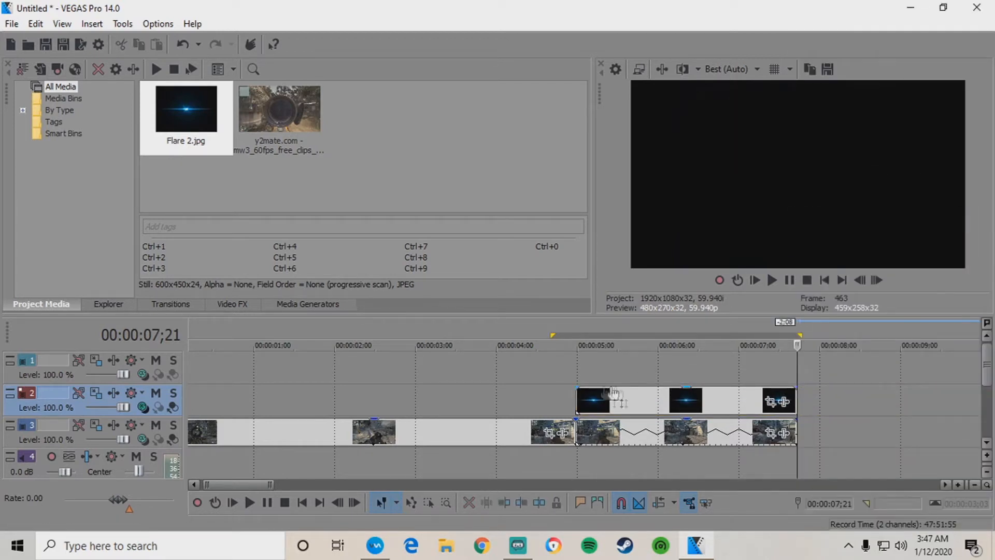
left_click(654, 400)
scroll(632, 392, "up", 2)
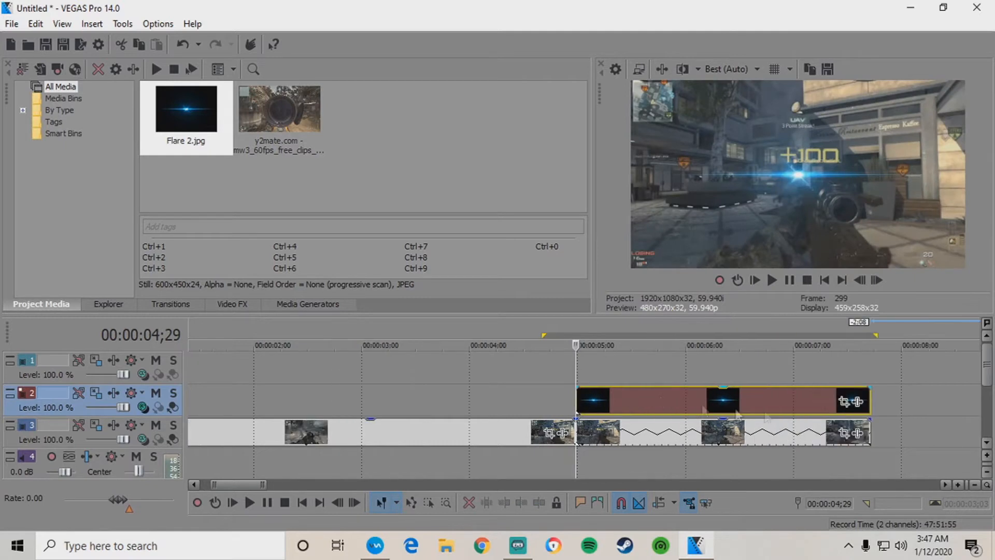
In Flare 2 Pan/Crop, sync keyframe time to the playhead and shift the framing right.
left_click(845, 402)
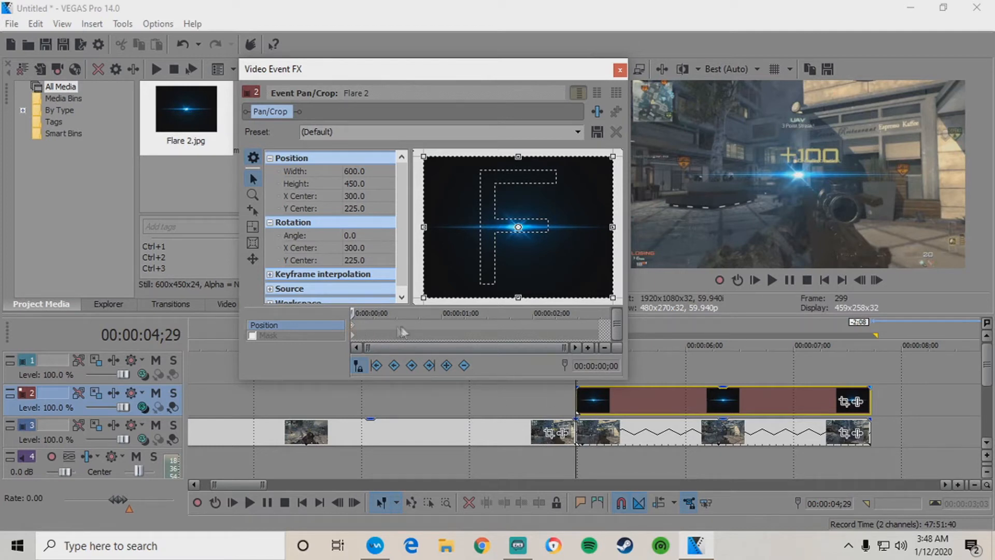
left_click(497, 325)
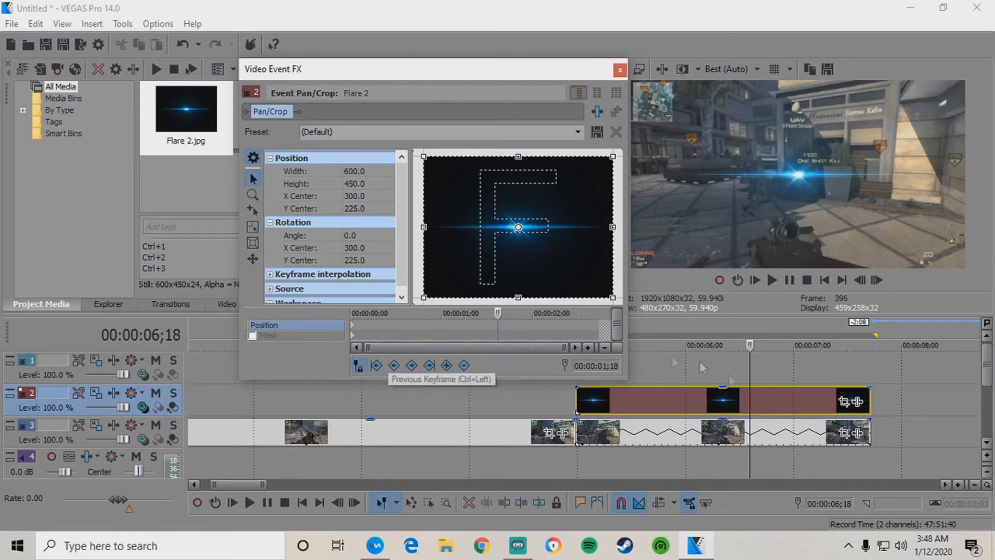
left_click(397, 329)
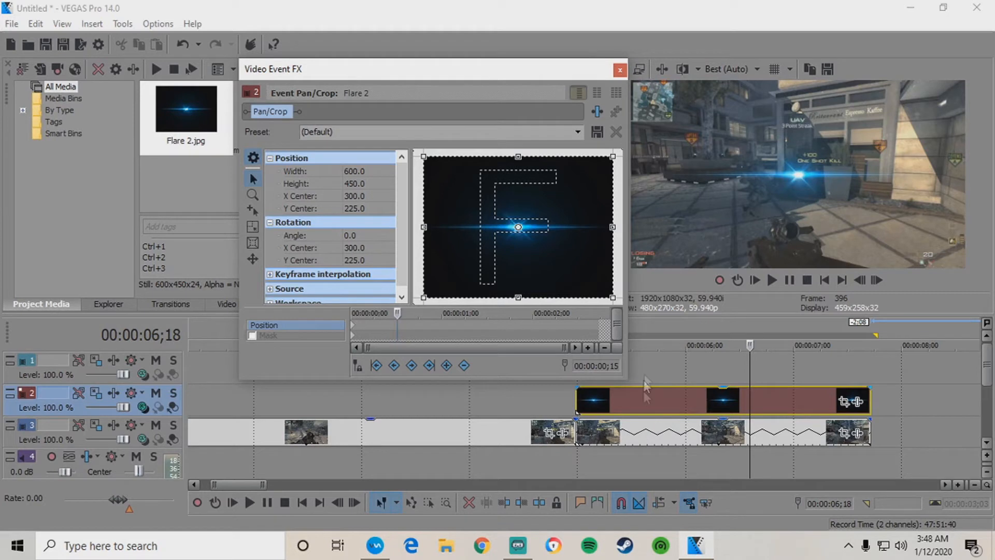
left_click(357, 366)
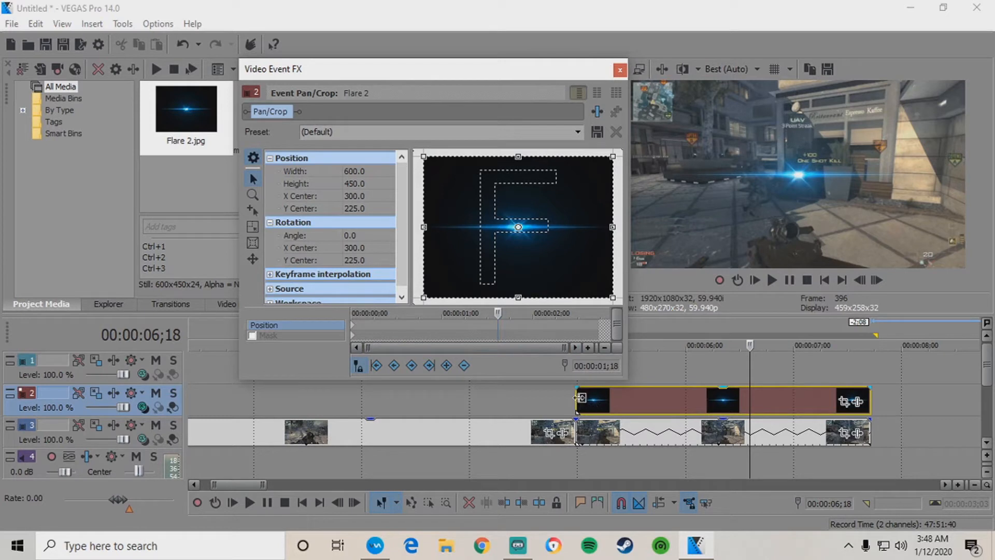
left_click(576, 402)
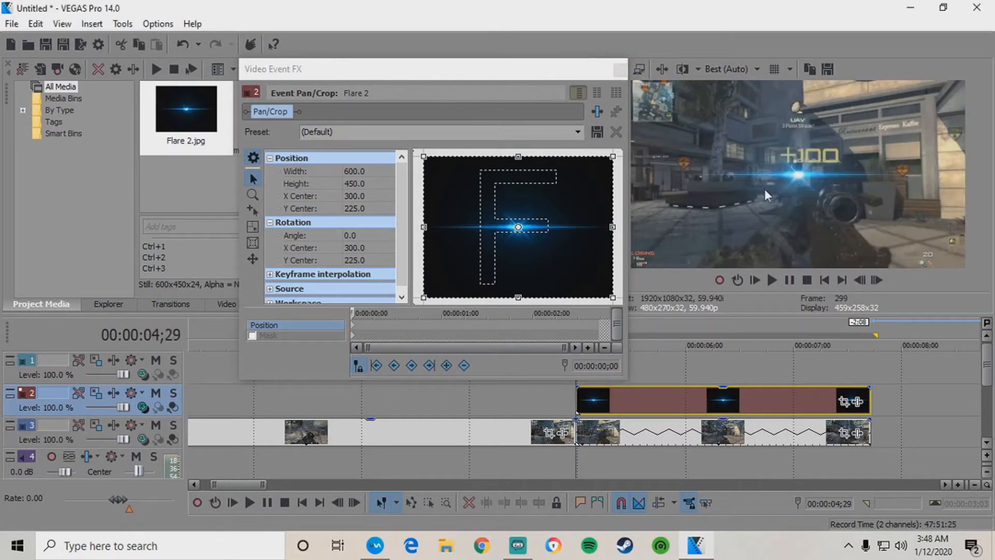
left_click_drag(477, 223, 527, 223)
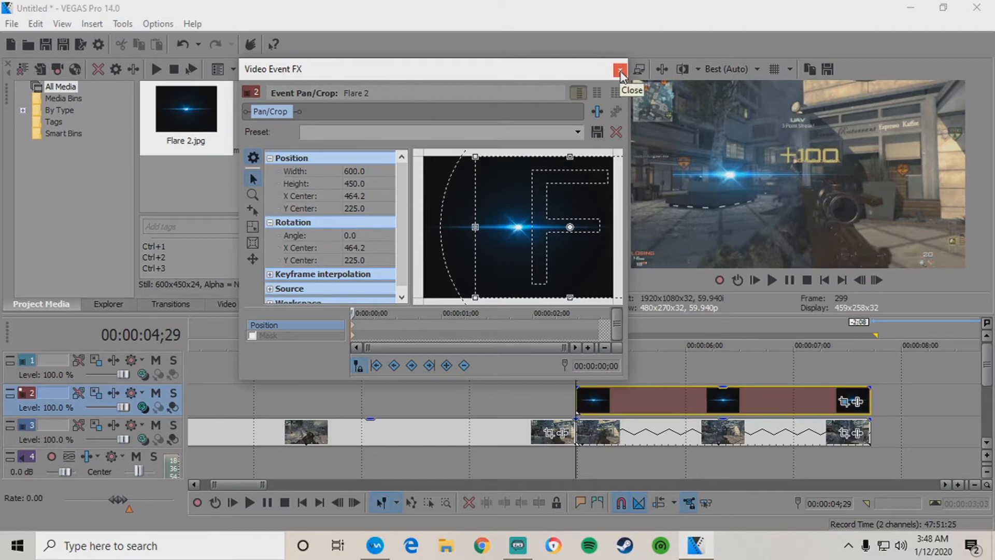
Restore the Flare 2 framing to its default (300, 225) and close Video Event FX.
right_click(509, 185)
left_click(540, 201)
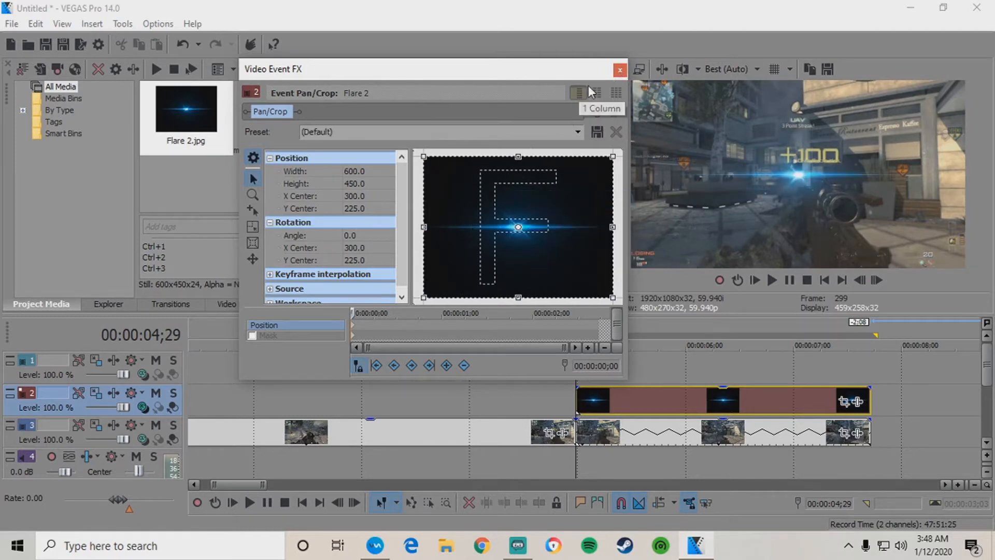
left_click(622, 70)
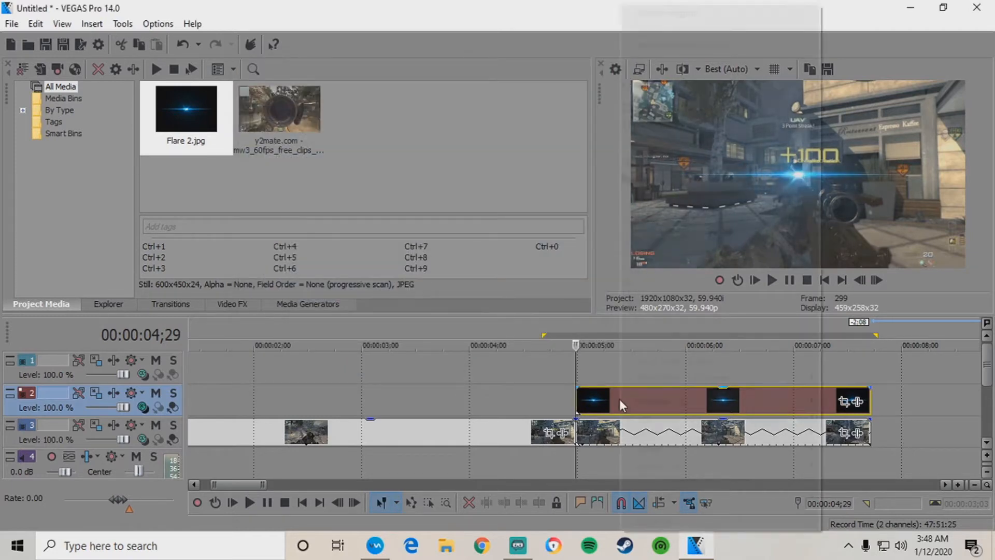
Turn on Disable resample in the Flare 2 event's Properties and confirm.
right_click(620, 399)
left_click(650, 517)
left_click(388, 227)
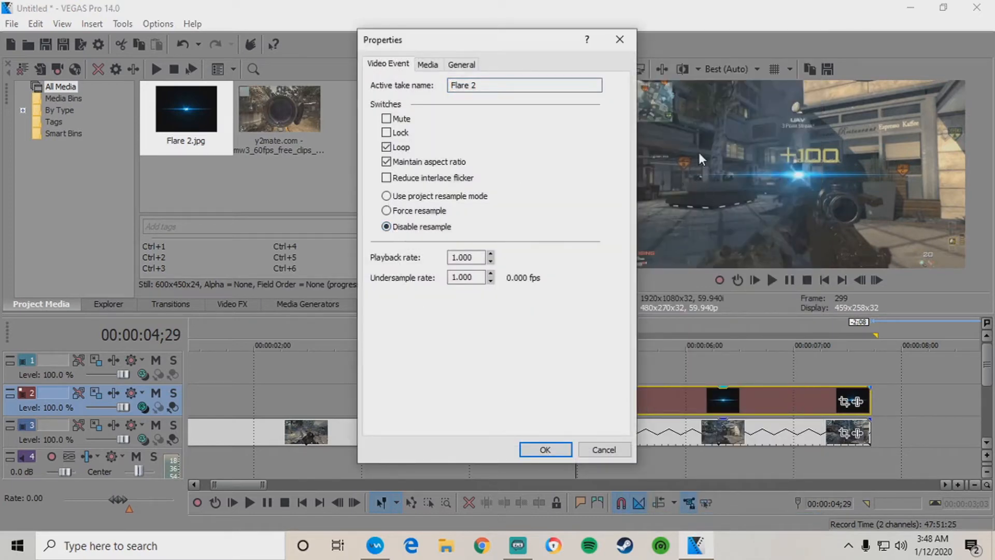
left_click(545, 450)
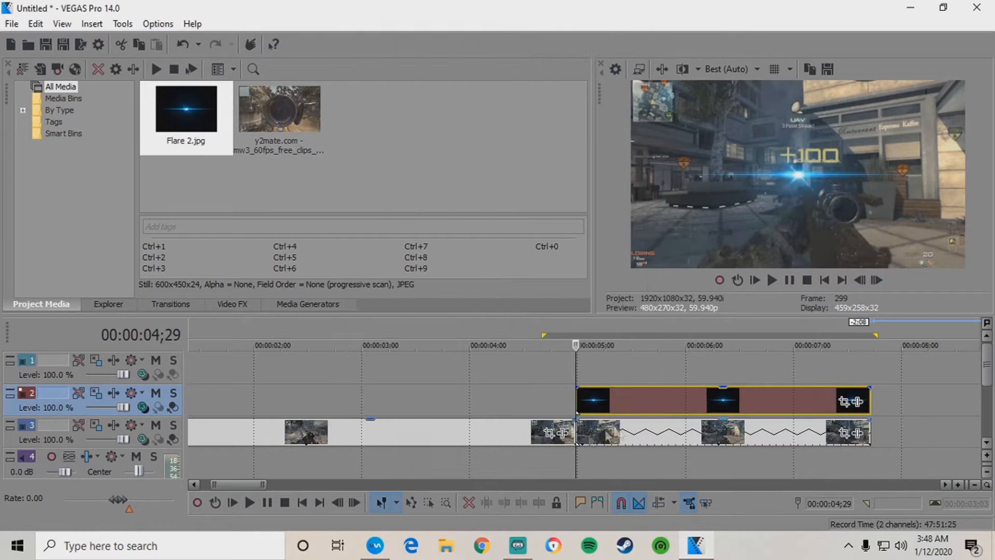
Drag the Flare 2 crop box right in Pan/Crop and follow the scene over the first frames.
left_click(850, 401)
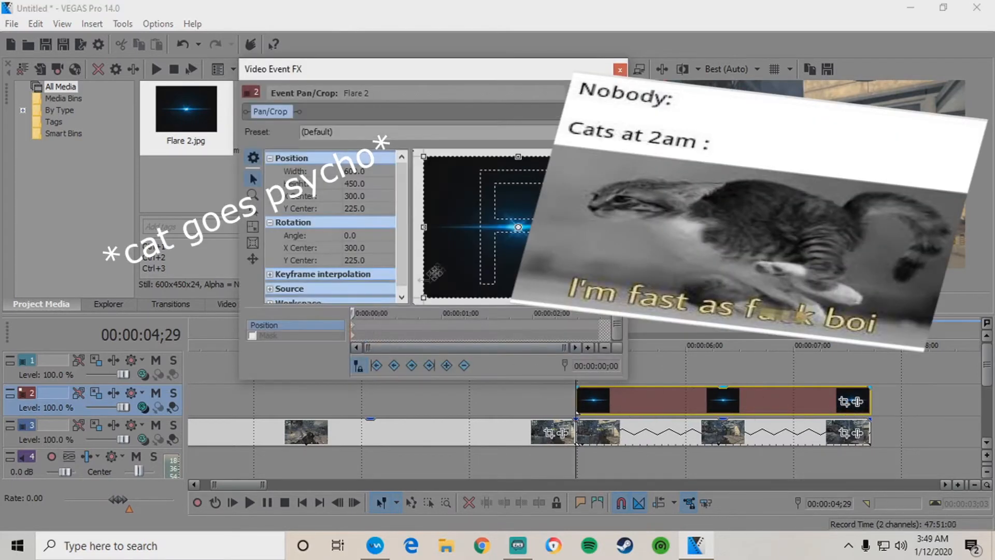
left_click_drag(459, 254, 505, 252)
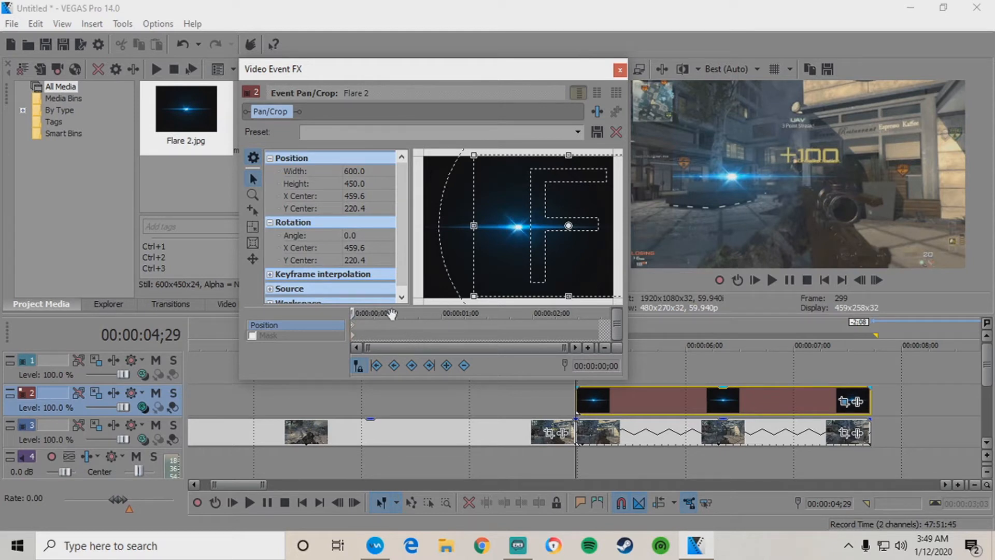
key("Right")
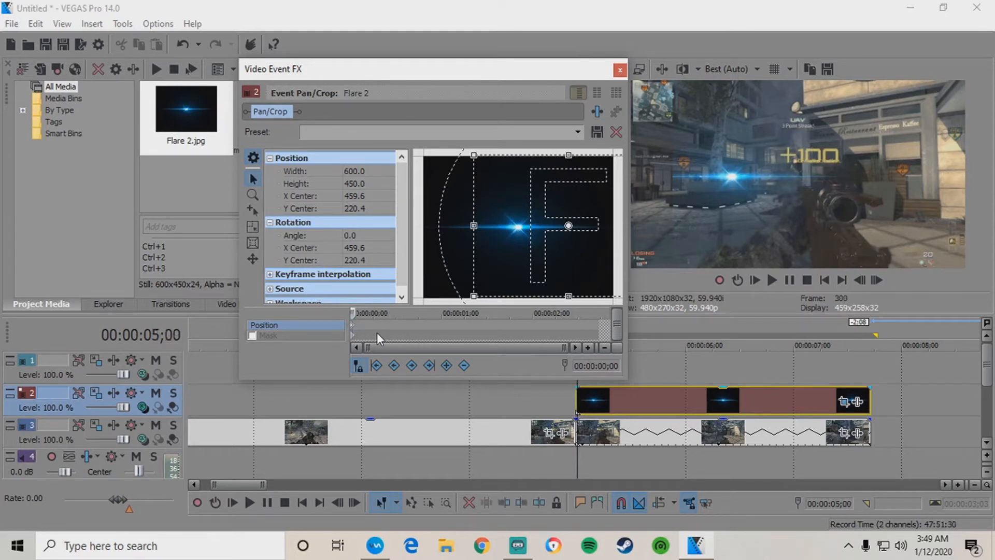
key("Right")
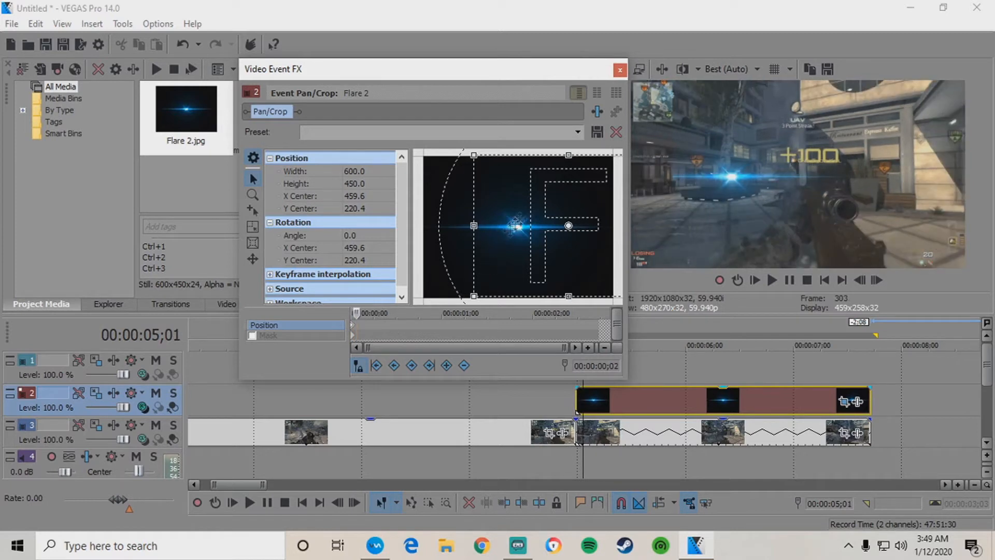
left_click_drag(511, 215, 509, 216)
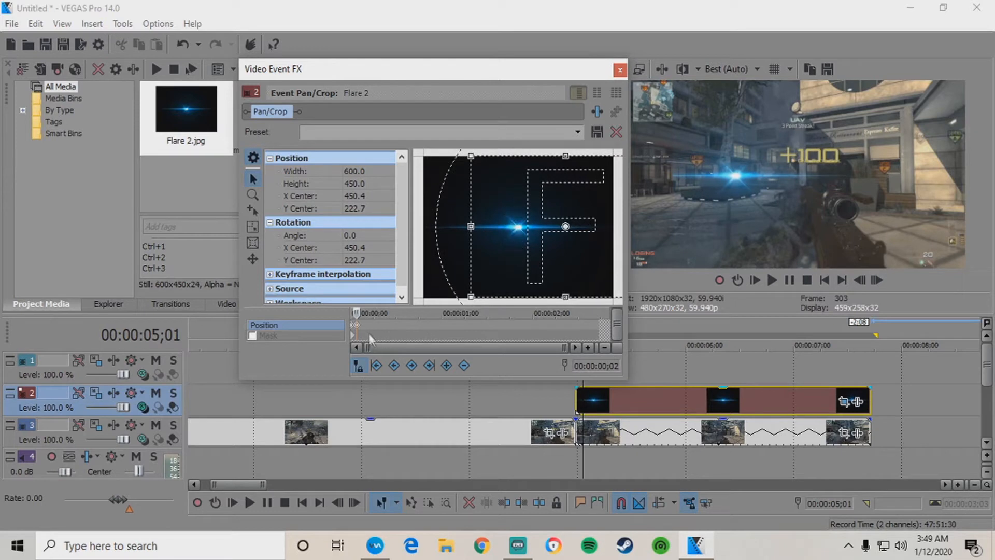
key("Right")
key("Right")
key("Right")
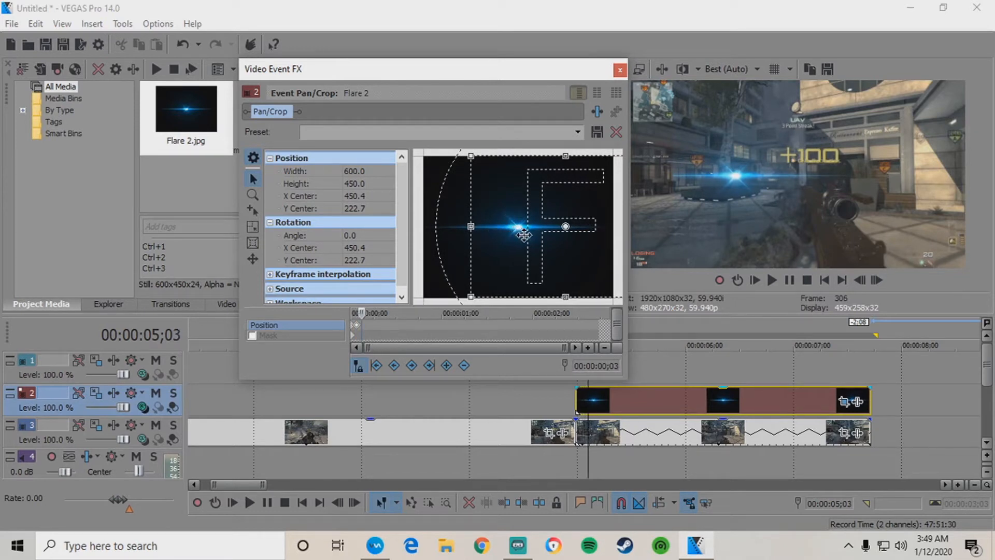
key("Right")
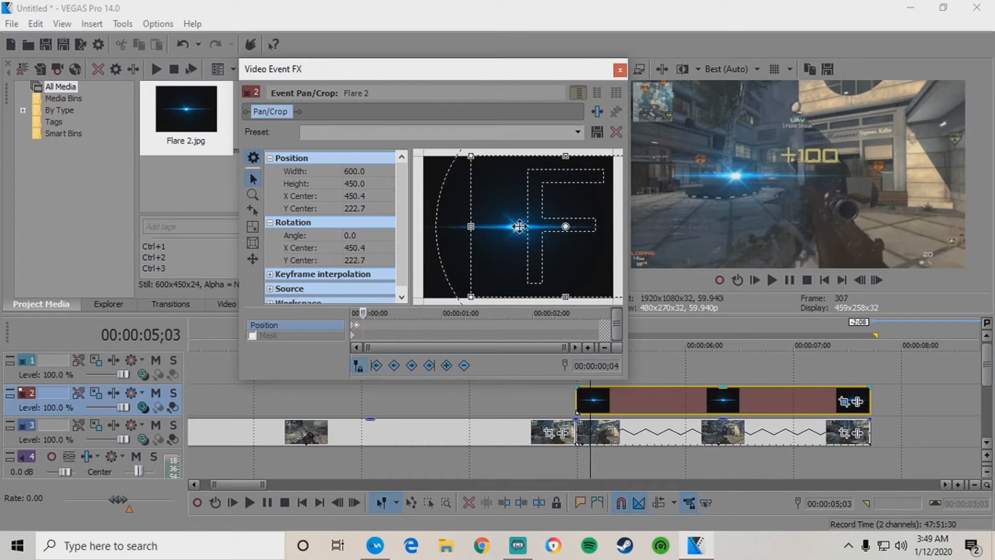
key("Left")
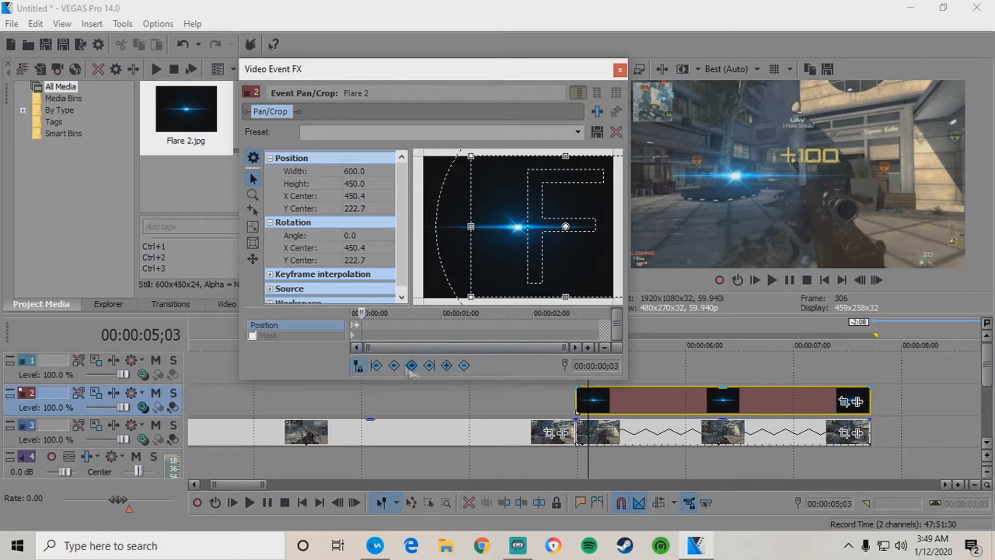
Nudge the flare on the next frames until the framing sits at X 443.4, Y 225.0.
scroll(355, 326, "up", 1)
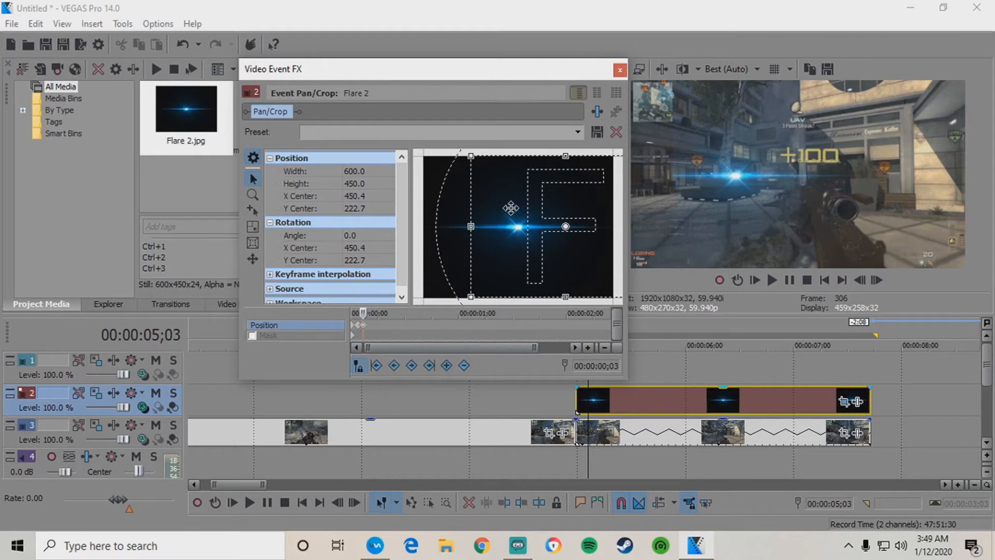
left_click_drag(532, 264, 532, 265)
key("Right")
key("Right")
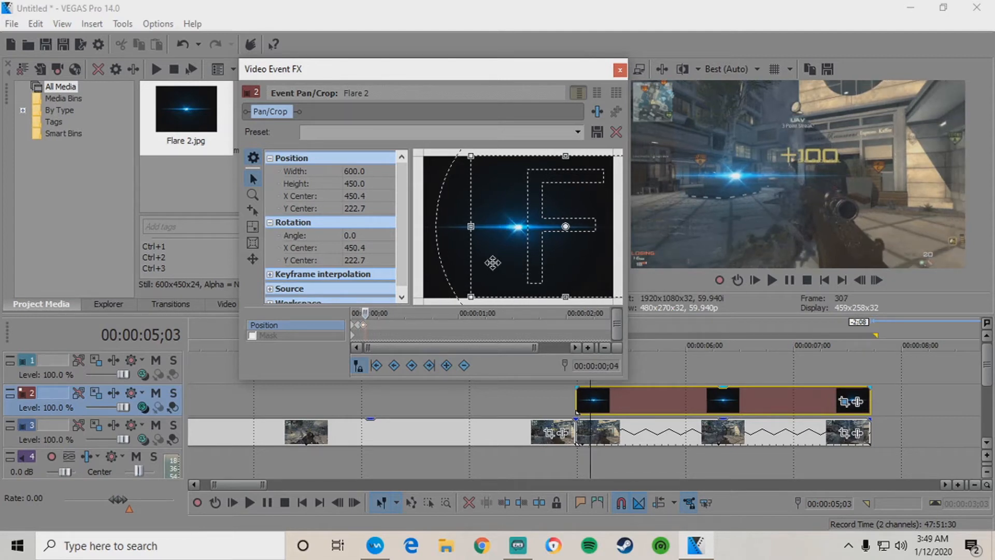
key("Right")
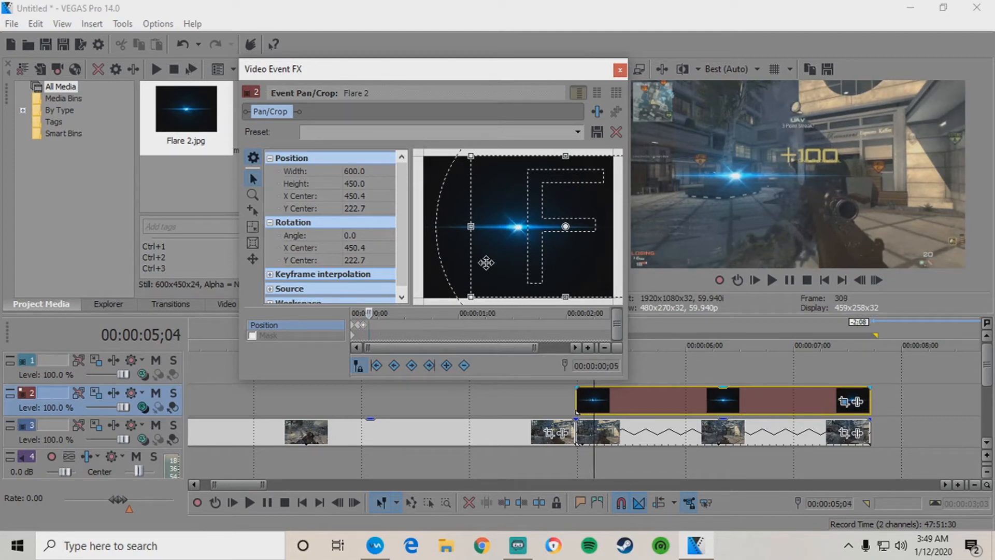
key("Left")
key("Left")
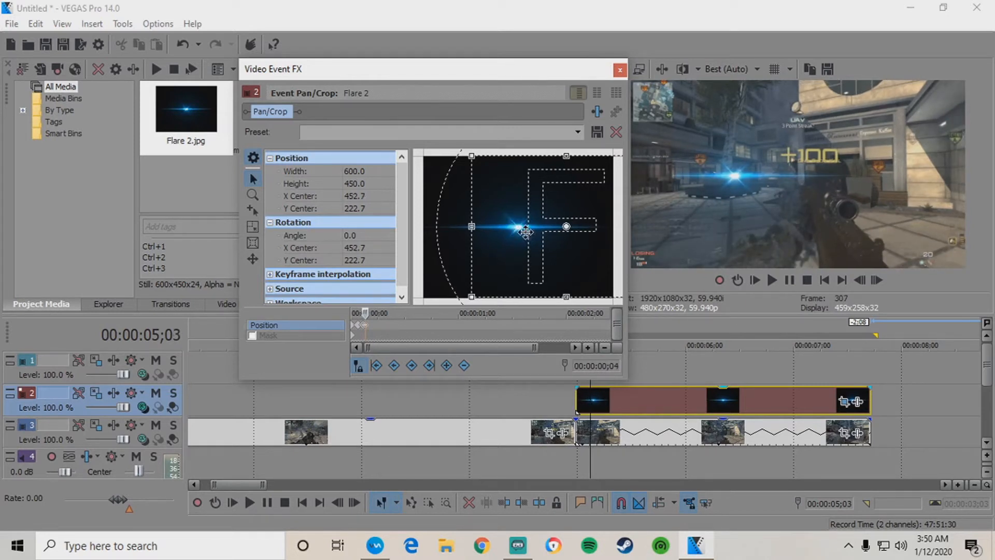
left_click_drag(523, 232, 514, 243)
scroll(369, 332, "up", 4)
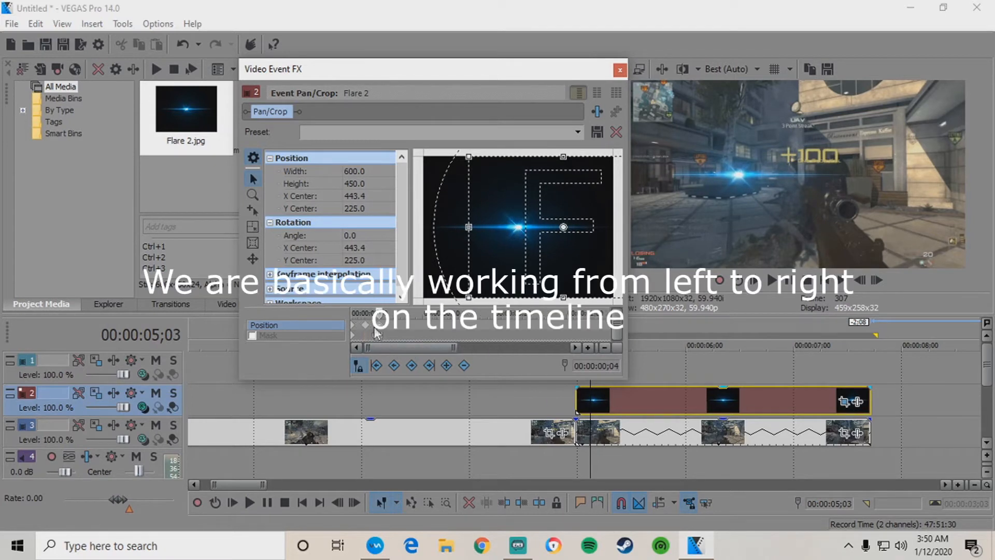
Step through the opening frames and add a Flare 2 position keyframe.
left_click(377, 334)
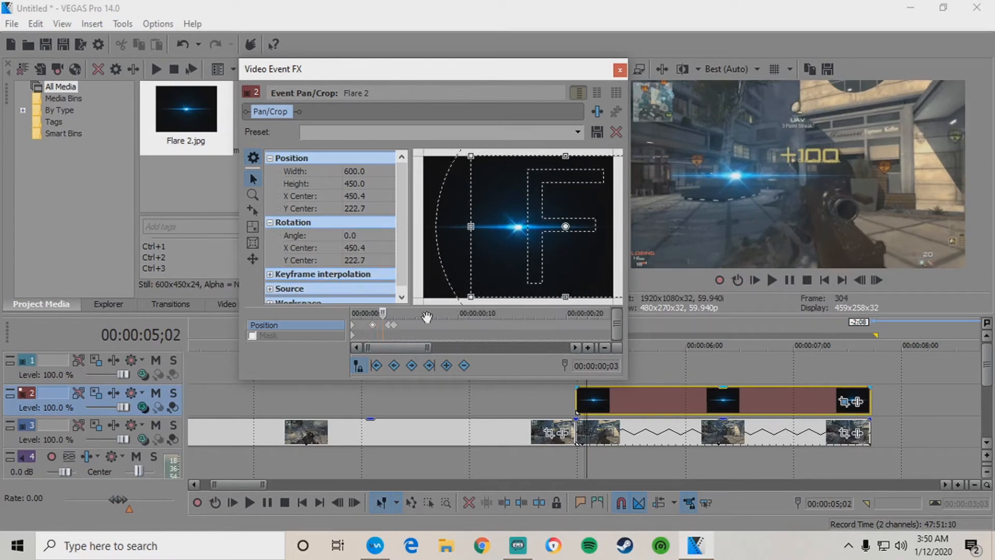
key("Right")
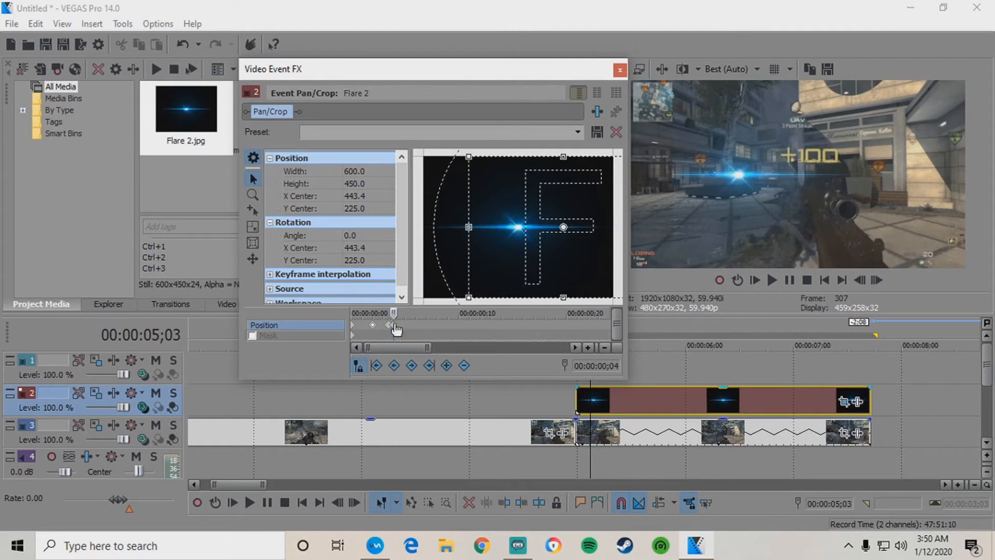
scroll(413, 319, "up", 3)
key("Right")
key("Right")
key("Right")
key("Right")
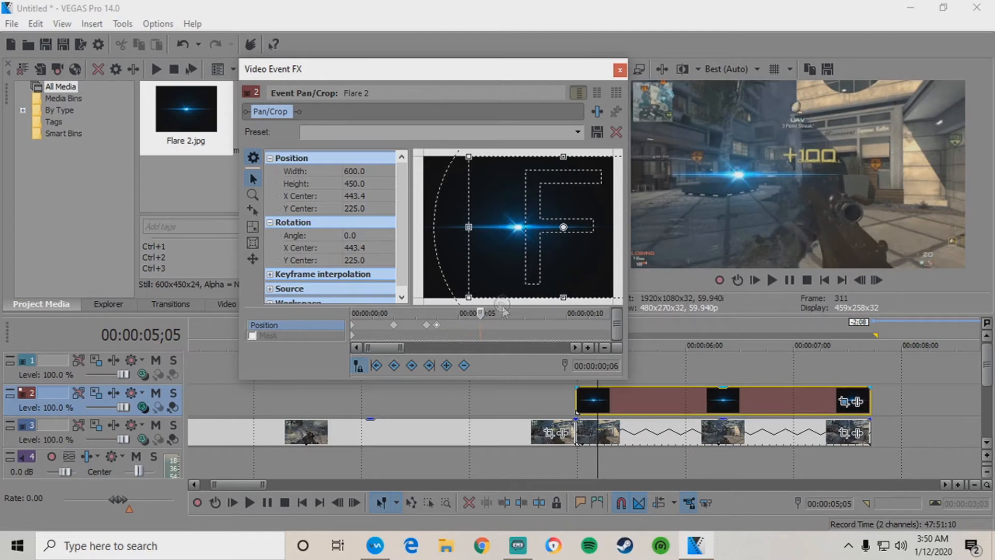
key("Left")
left_click(447, 365)
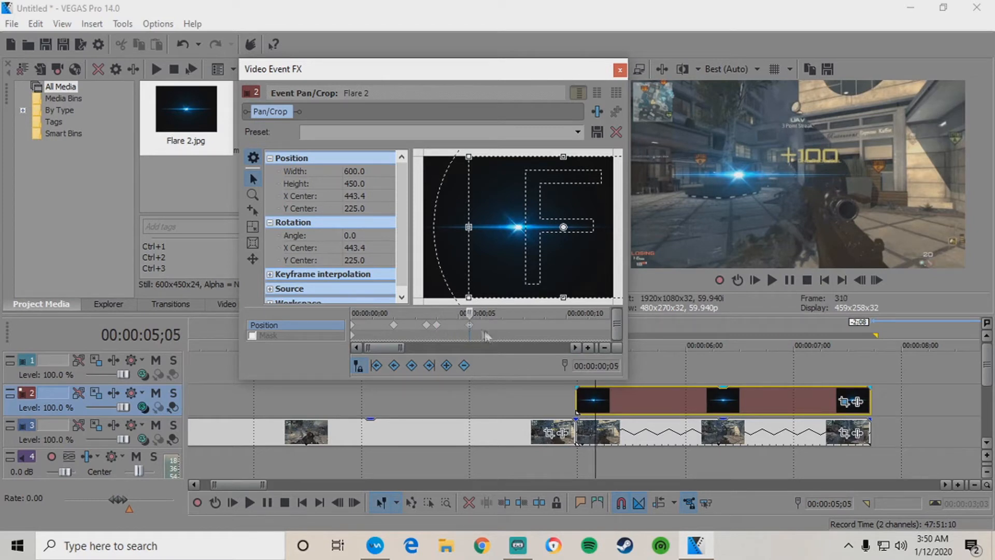
Nudge the flare up at ;06 and add a position keyframe at ;07.
key("Right")
key("Right")
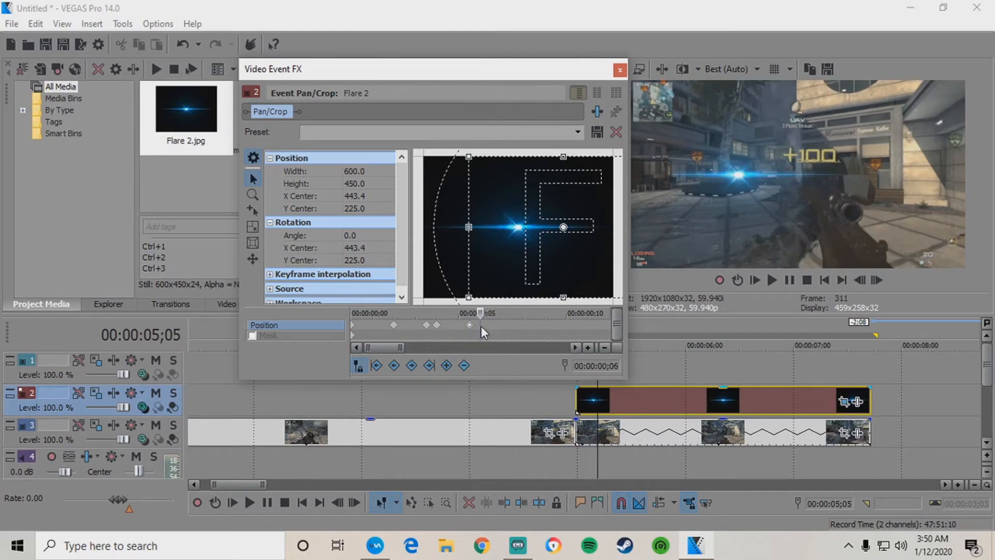
key("Left")
left_click(472, 324)
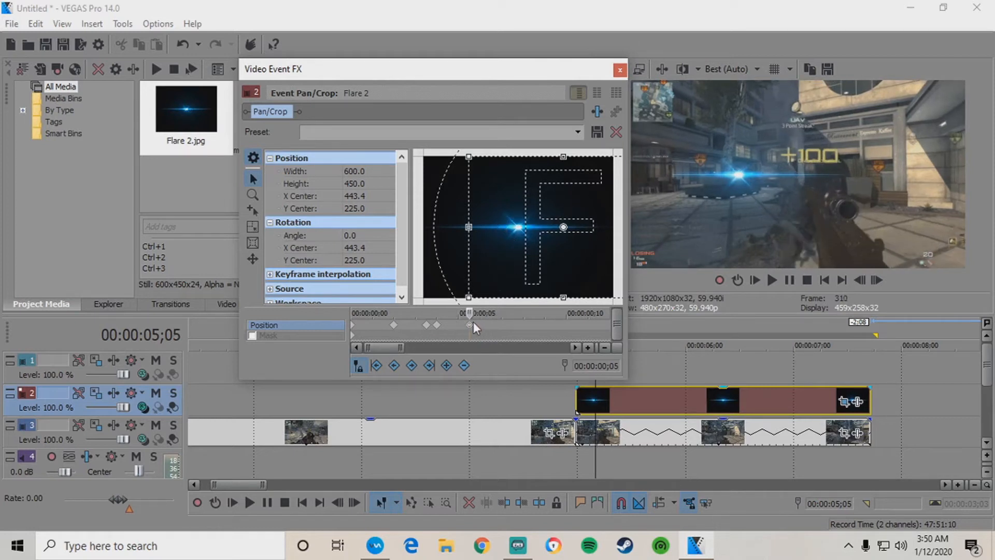
left_click(480, 324)
left_click_drag(511, 221, 498, 226)
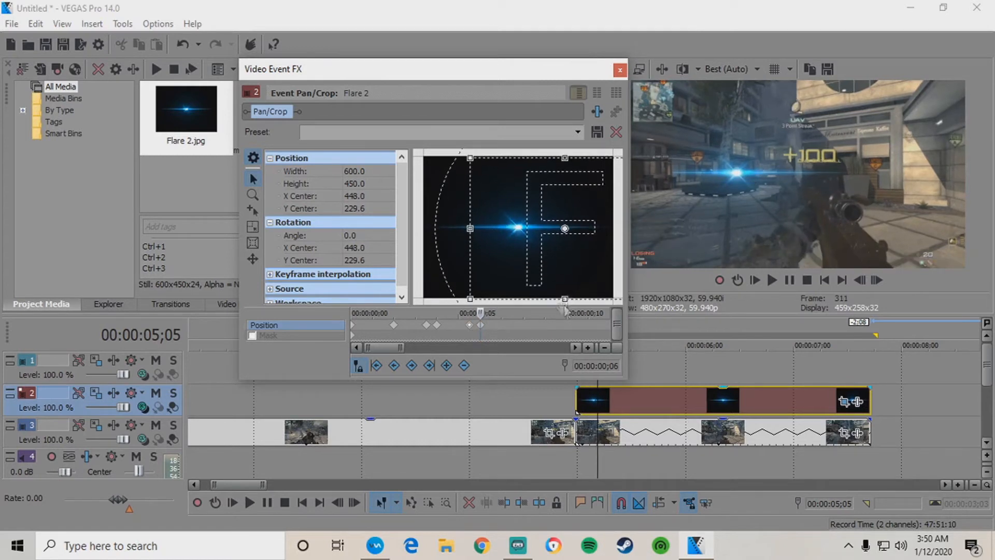
key("Right")
key("Right")
key("Right")
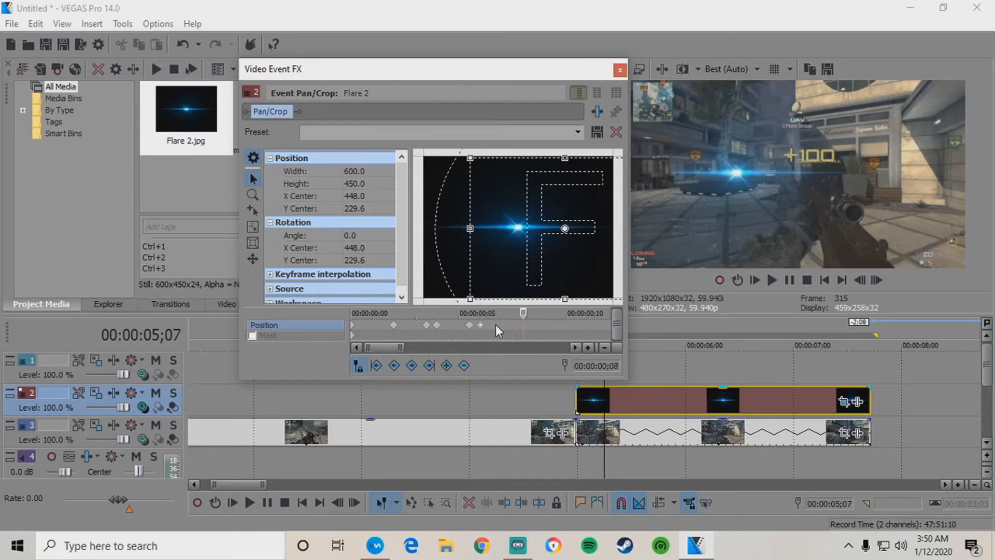
key("Left")
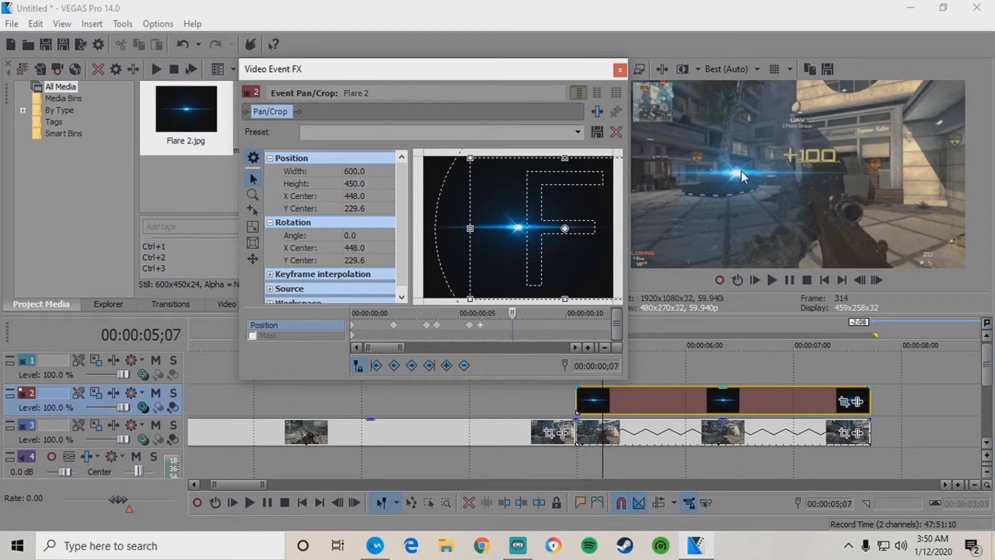
left_click(445, 366)
Reposition the flare on the next frame and add a position keyframe at ;09.
left_click(523, 326)
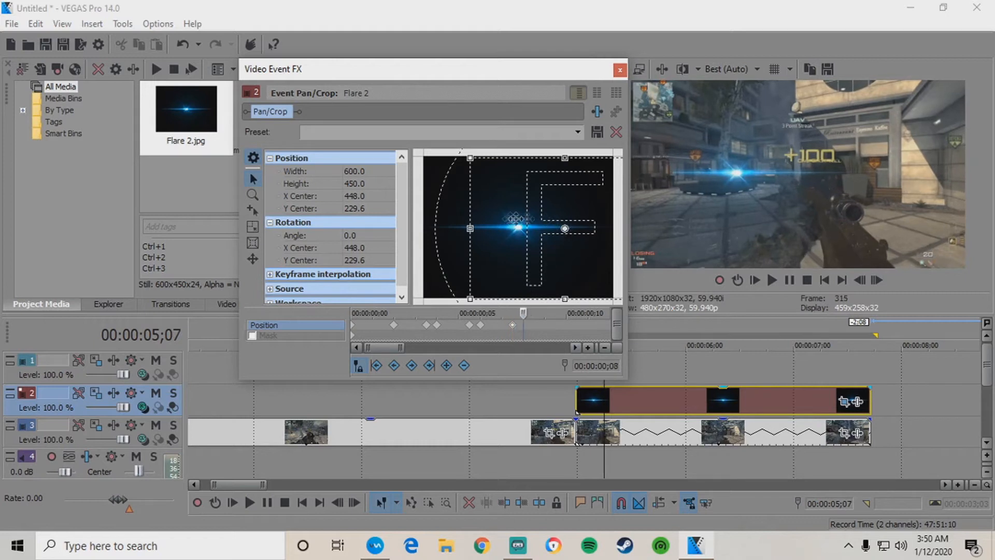
left_click_drag(506, 215, 509, 216)
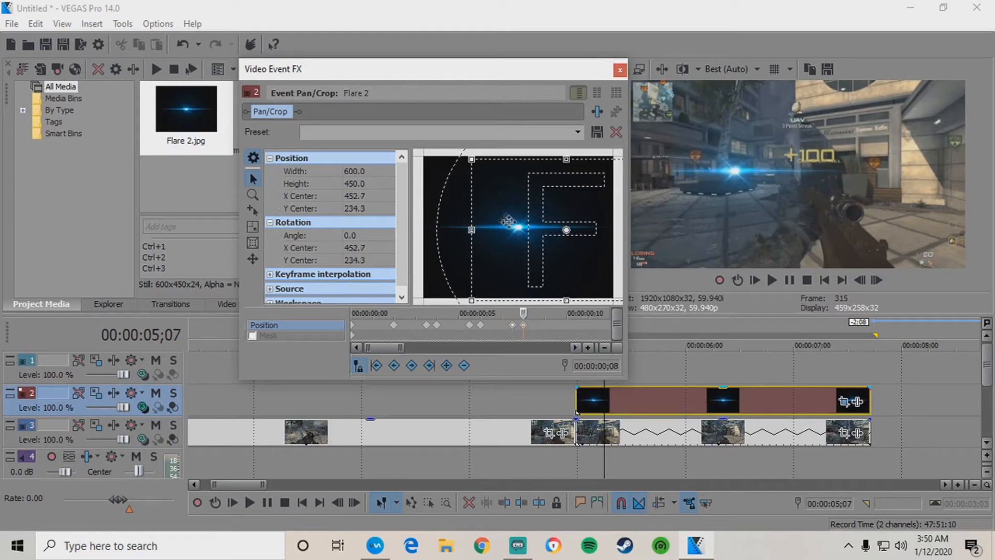
left_click(532, 322)
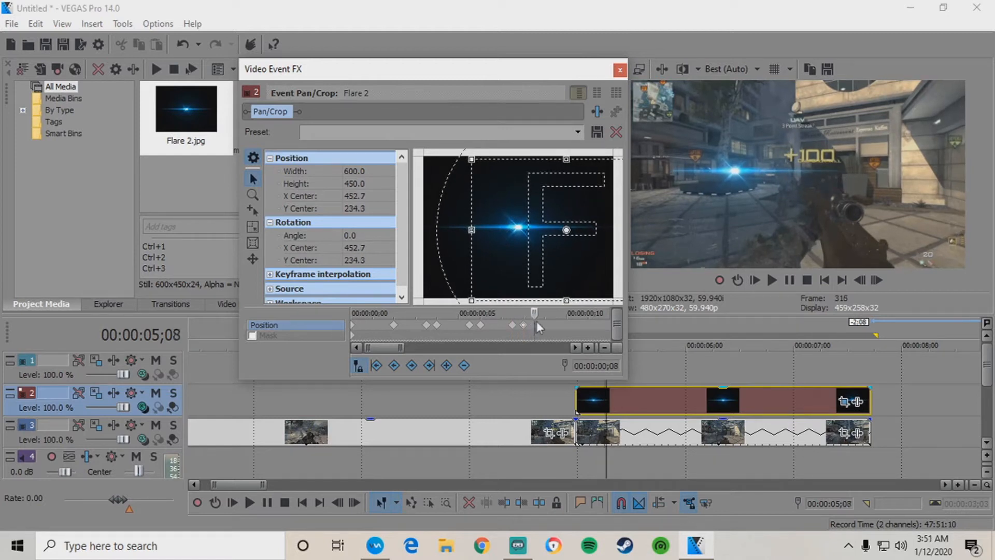
left_click(546, 313)
key("Right")
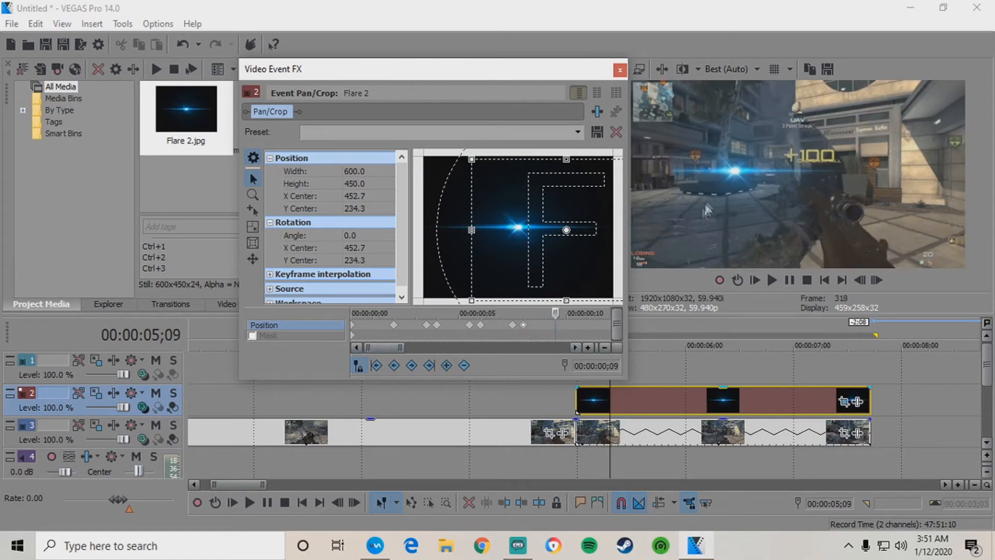
left_click(445, 366)
Nudge the flare right at ;10 and compare it against the ;09 keyframe.
key("Right")
left_click_drag(516, 220, 516, 220)
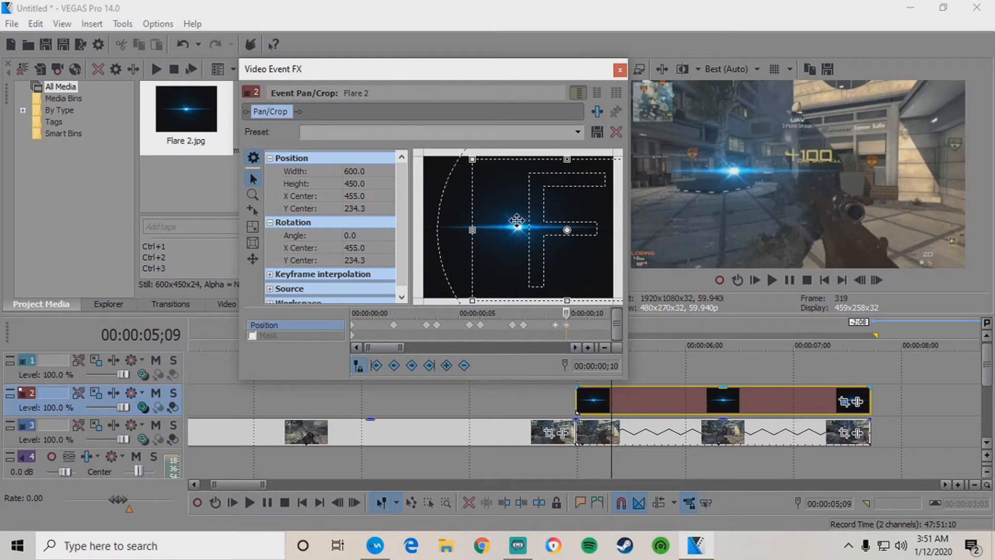
left_click(556, 326)
left_click(567, 326)
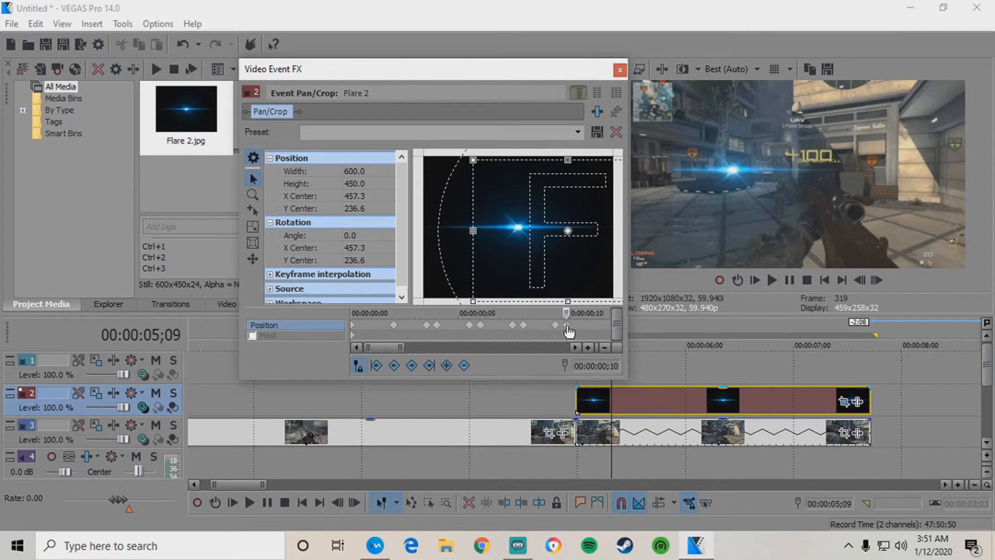
key("Left")
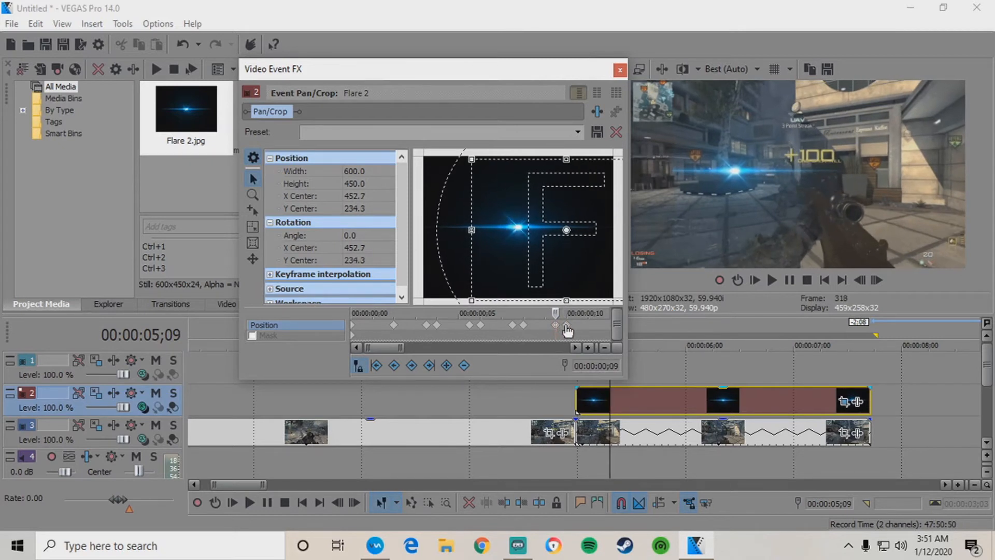
left_click(567, 326)
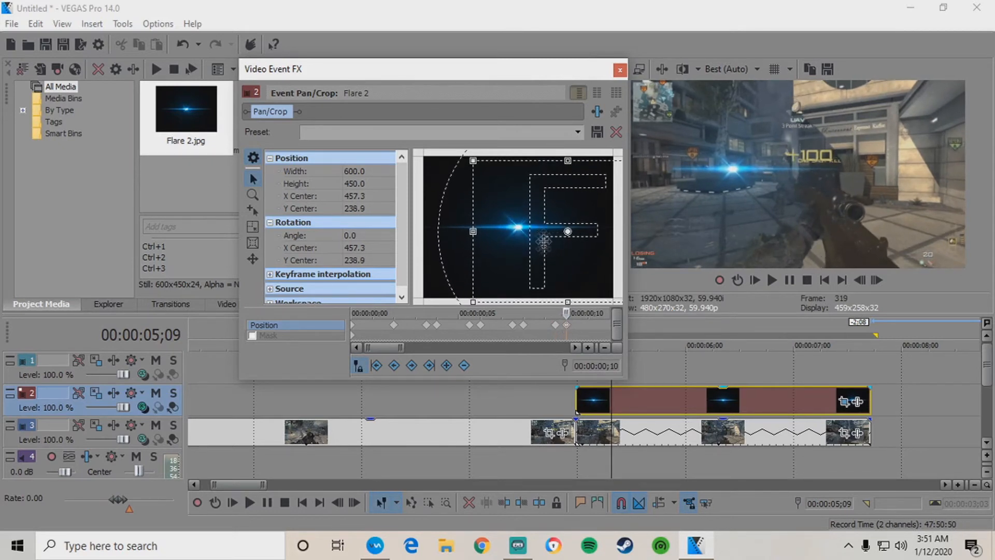
left_click(556, 325)
left_click(567, 326)
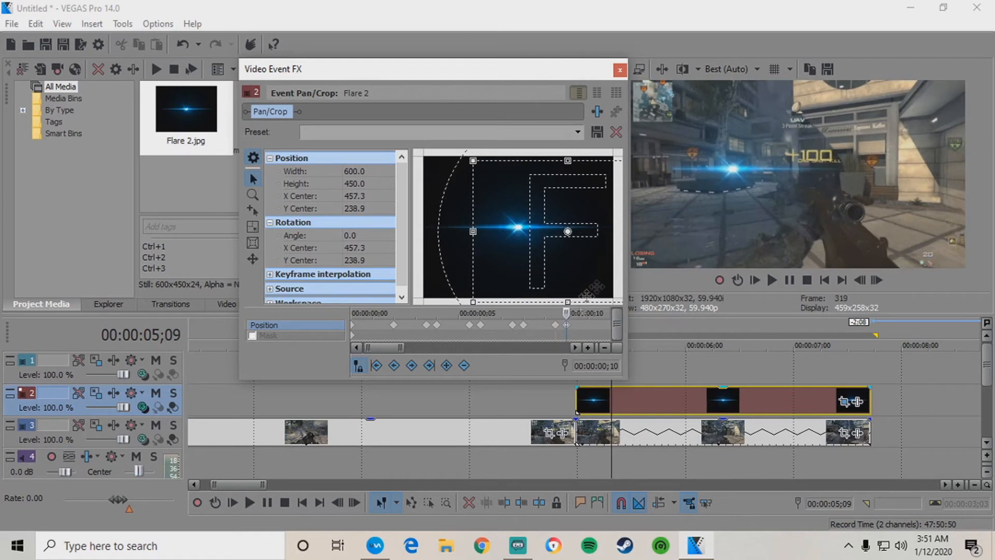
left_click(556, 326)
left_click(567, 326)
left_click(556, 326)
left_click(567, 327)
Nudge the flare down onto the target at ;12 and add another position keyframe.
key("Right")
key("Right")
key("Right")
key("Right")
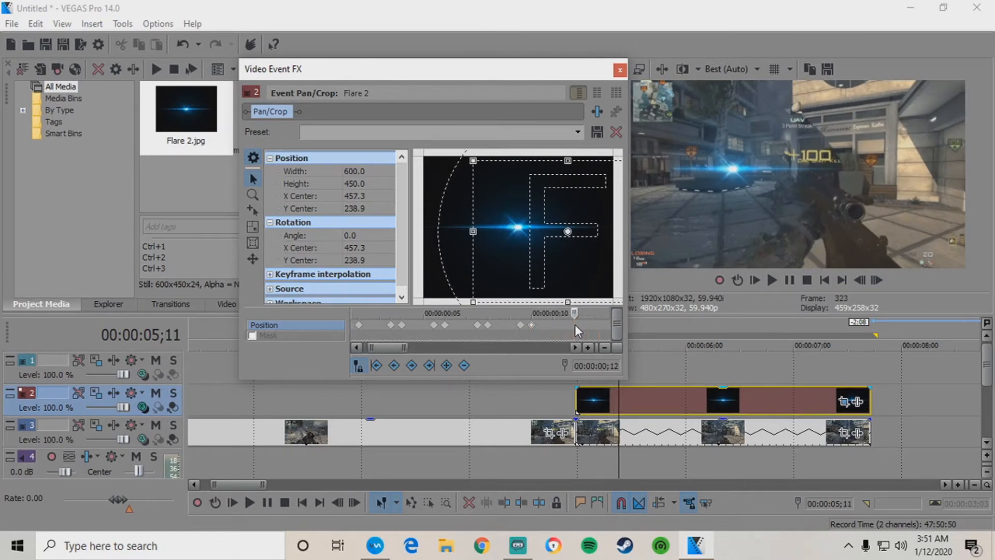
key("Left")
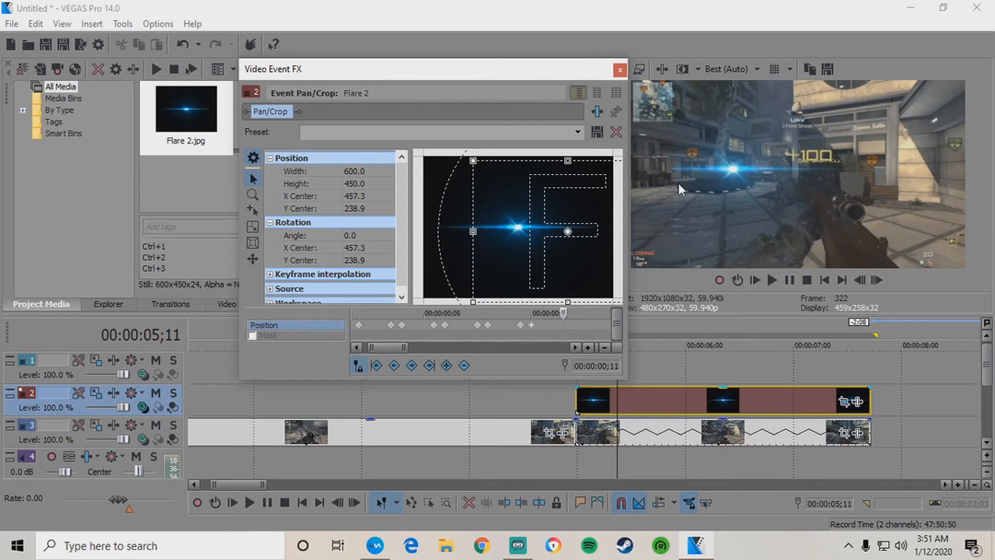
key("Right")
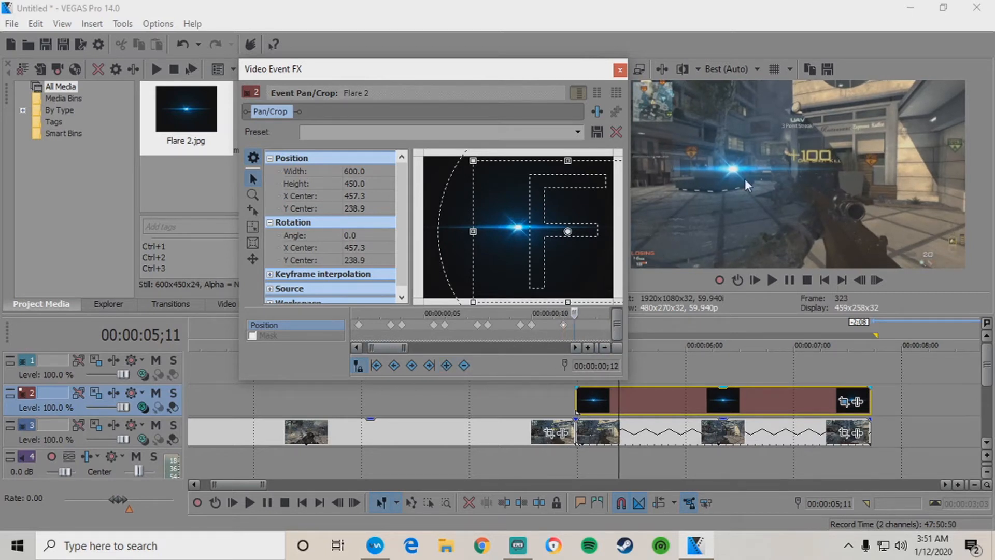
left_click_drag(528, 207, 528, 208)
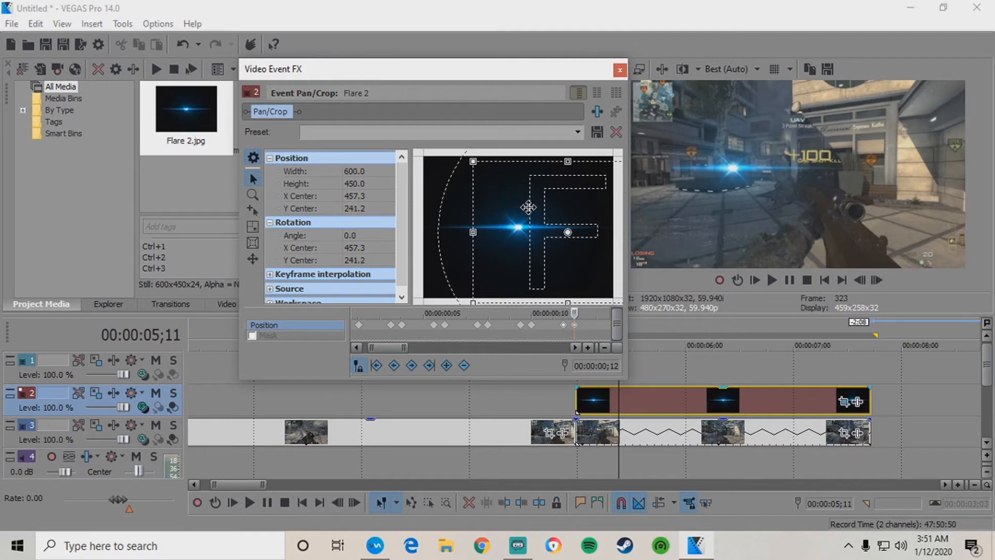
left_click(567, 326)
left_click(574, 327)
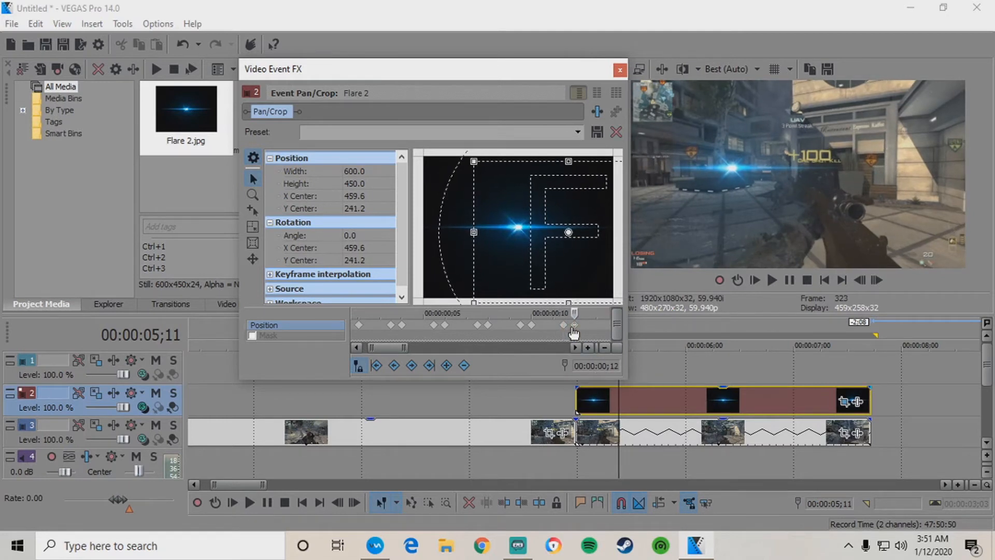
left_click(578, 328)
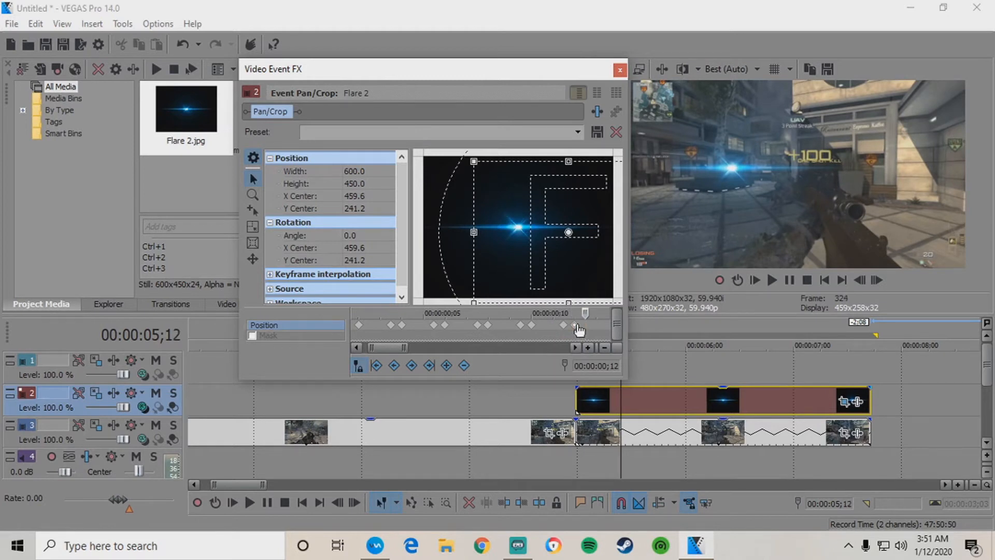
left_click(578, 326)
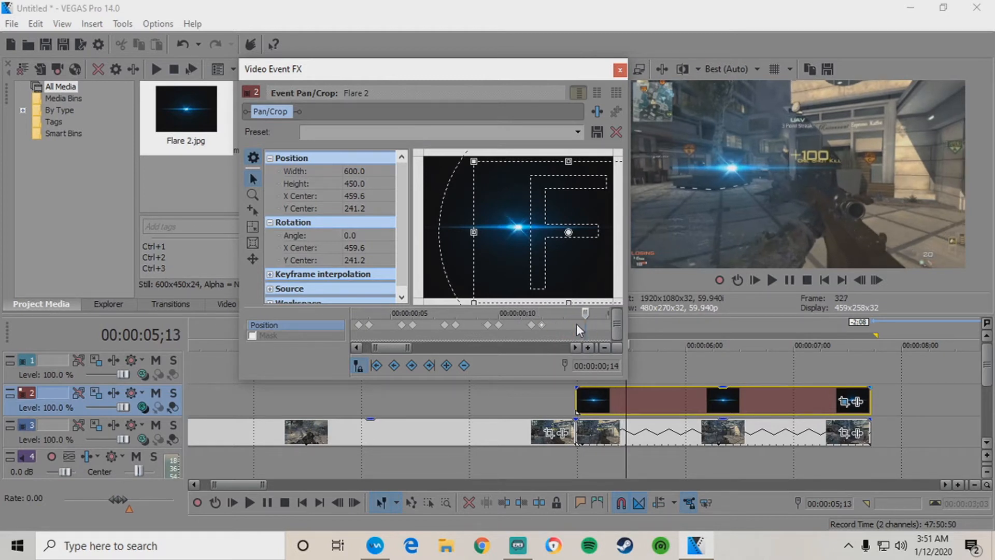
left_click(446, 366)
Move the flare down-right onto the target at ;14, reaching X 464.2, Y 245.8.
left_click(578, 328)
left_click_drag(510, 229, 511, 231)
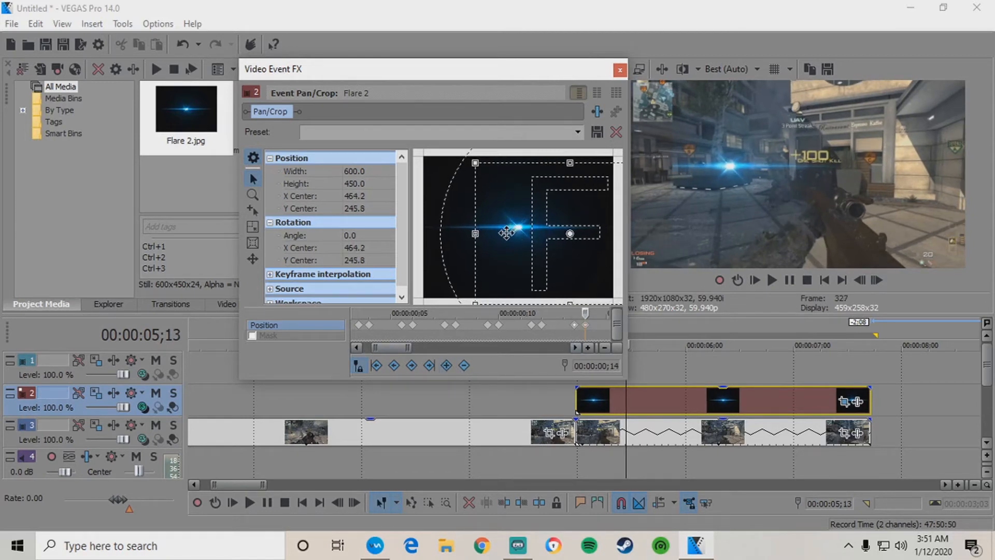
left_click(573, 325)
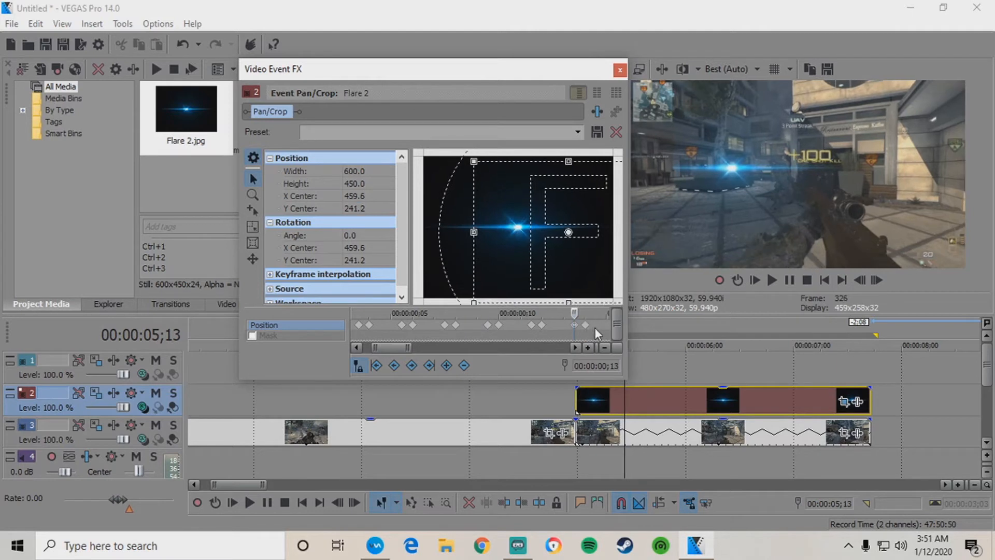
left_click(587, 328)
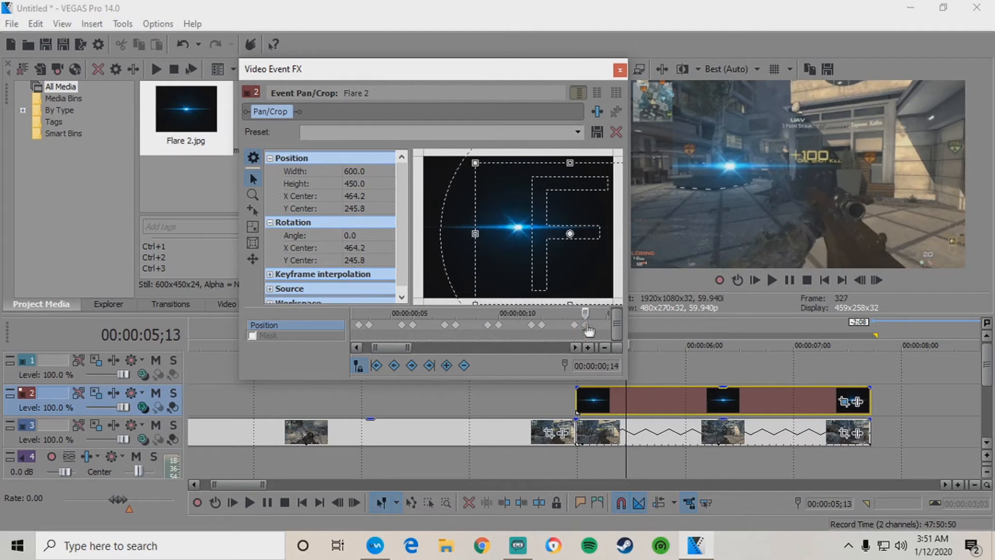
key("Right")
key("Right")
key("Right")
key("Right")
key("Right")
left_click(553, 322)
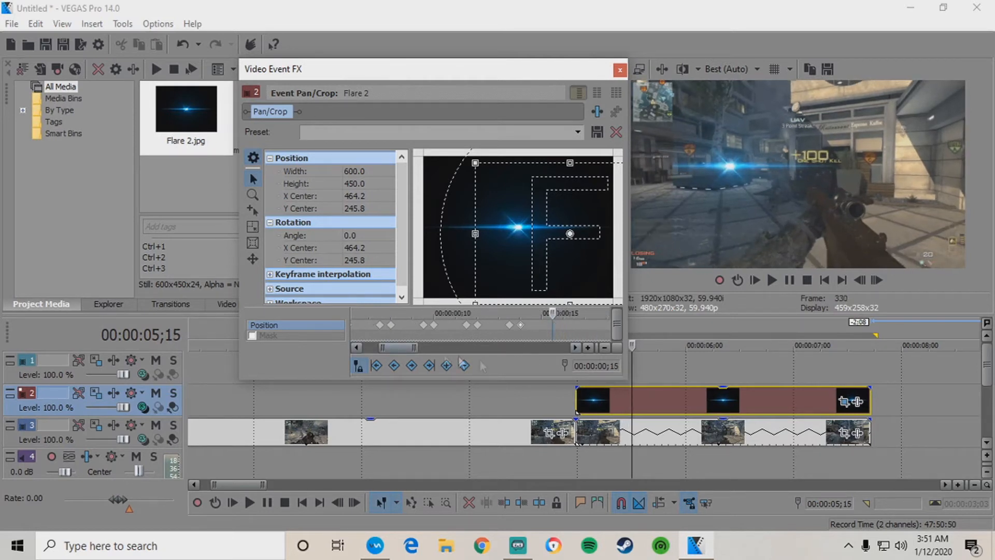
Add a position keyframe at ;15, then nudge the flare onto the target at ;16.
left_click(449, 364)
key("Right")
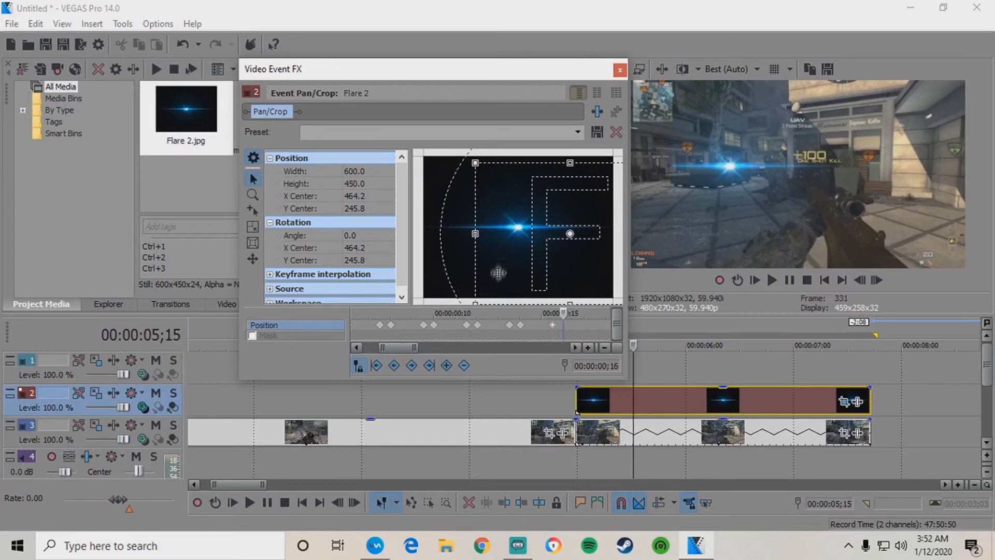
left_click_drag(500, 252, 500, 254)
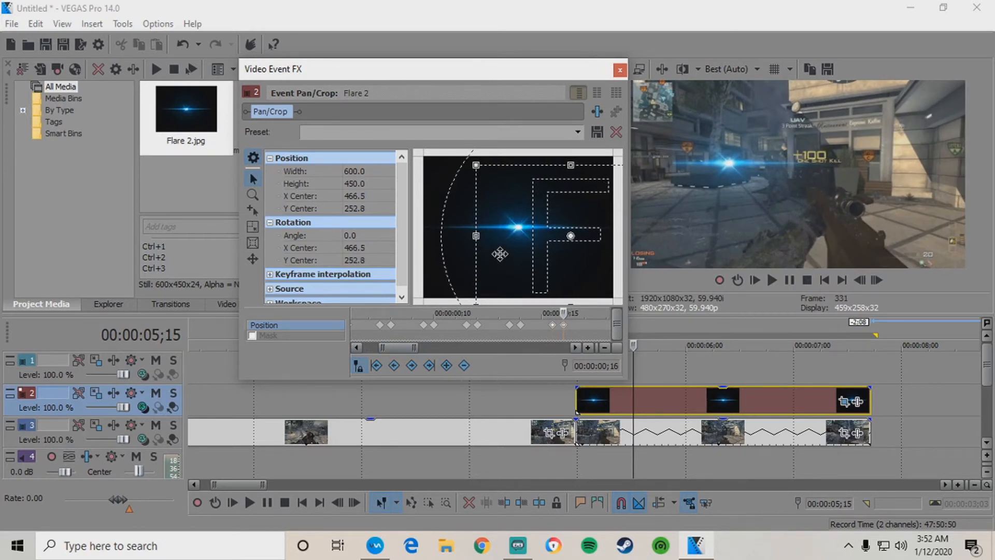
left_click(554, 325)
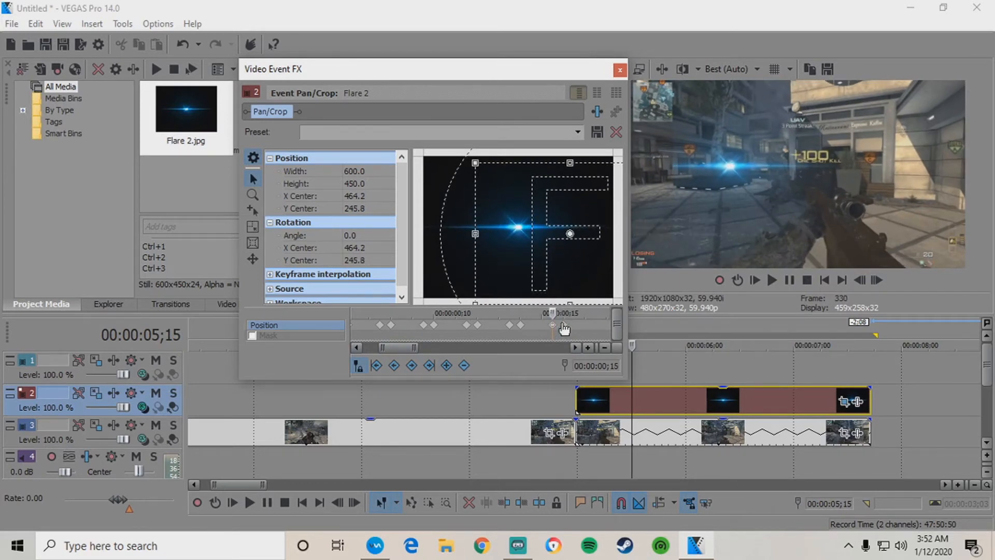
left_click(563, 325)
left_click_drag(520, 246, 521, 245)
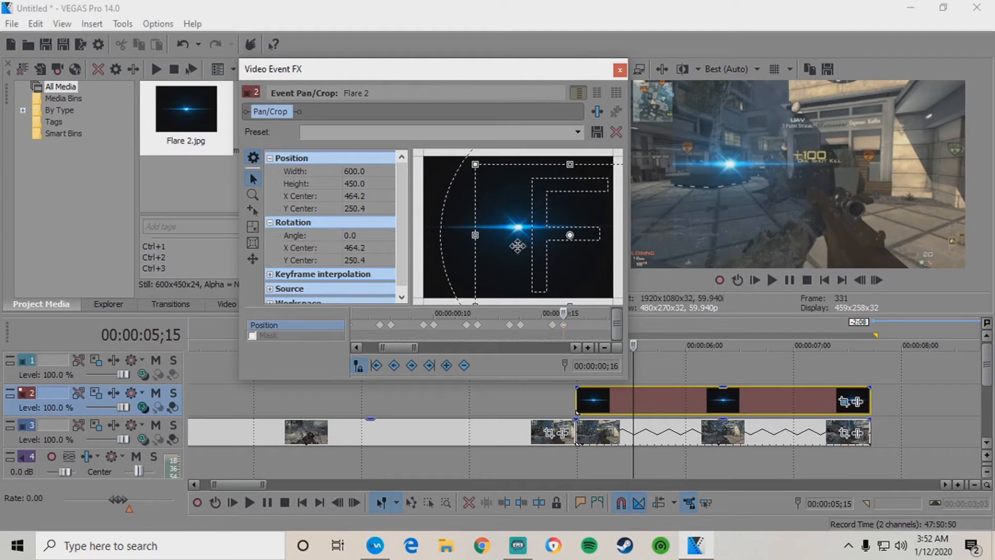
left_click(553, 326)
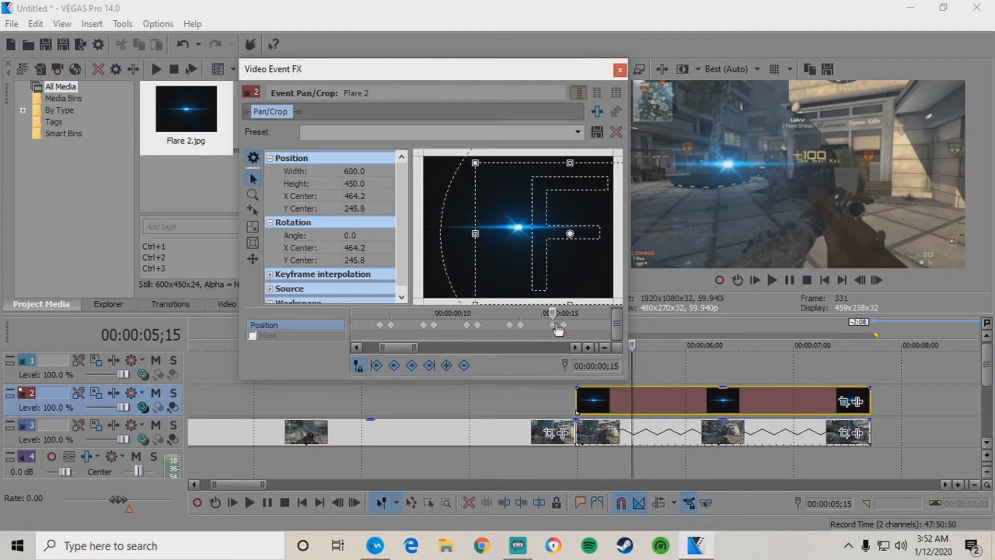
left_click(564, 326)
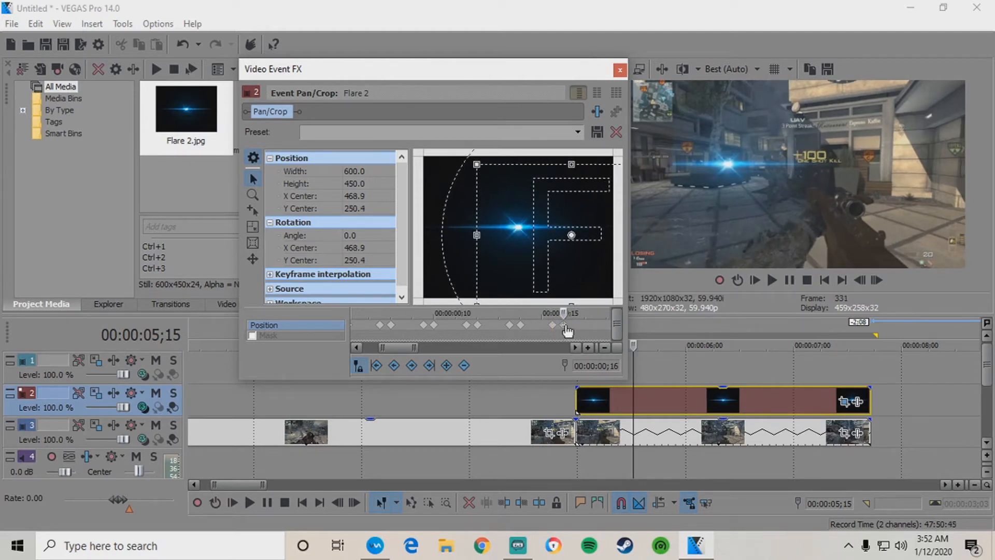
Reposition the flare onto the target at ;18 and check it against ;17.
key("Right")
key("Right")
key("Right")
key("Right")
key("Left")
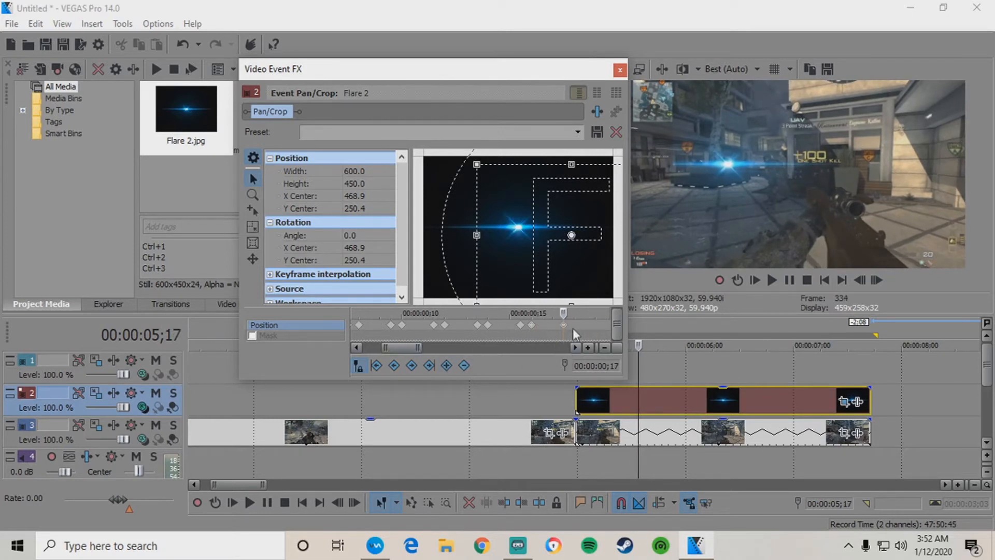
key("Right")
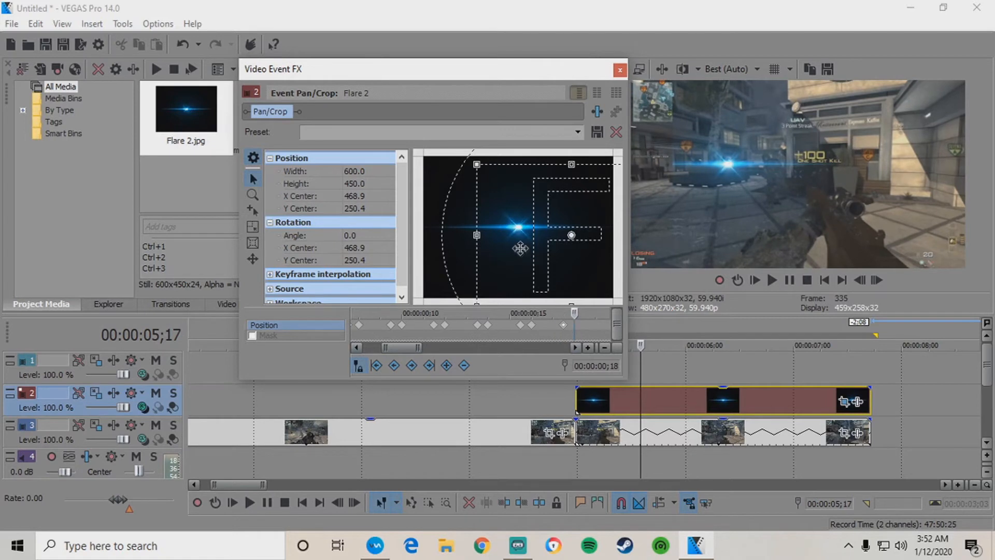
left_click_drag(520, 247, 519, 249)
left_click(564, 326)
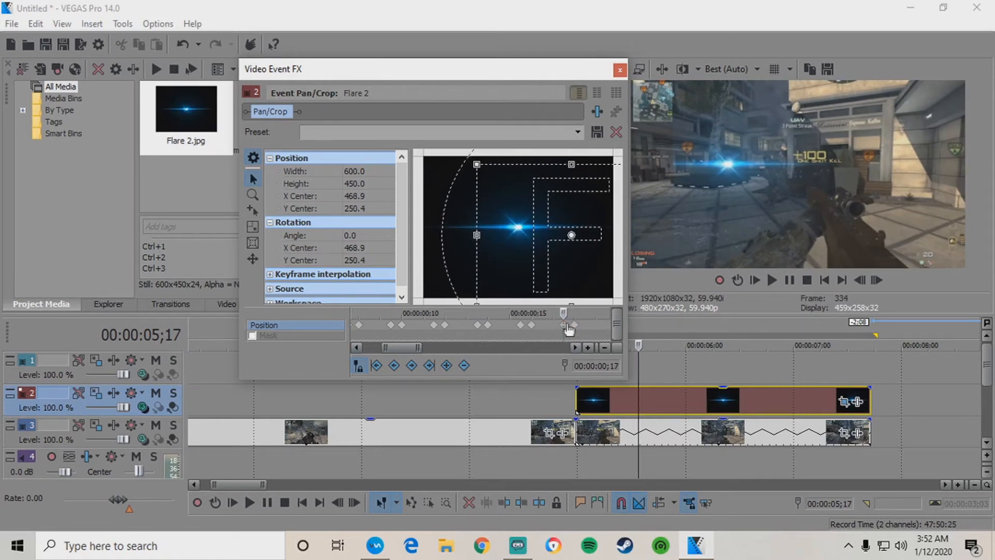
left_click(574, 325)
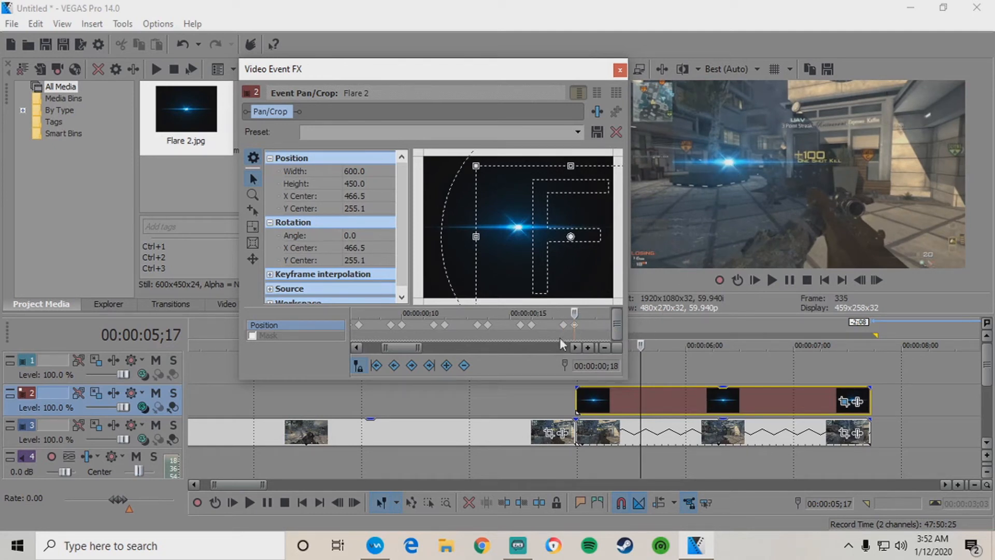
Nudge the flare lower at ;20 and compare it with the ;18 keyframe.
left_click(580, 326)
key("Right")
key("Right")
key("Right")
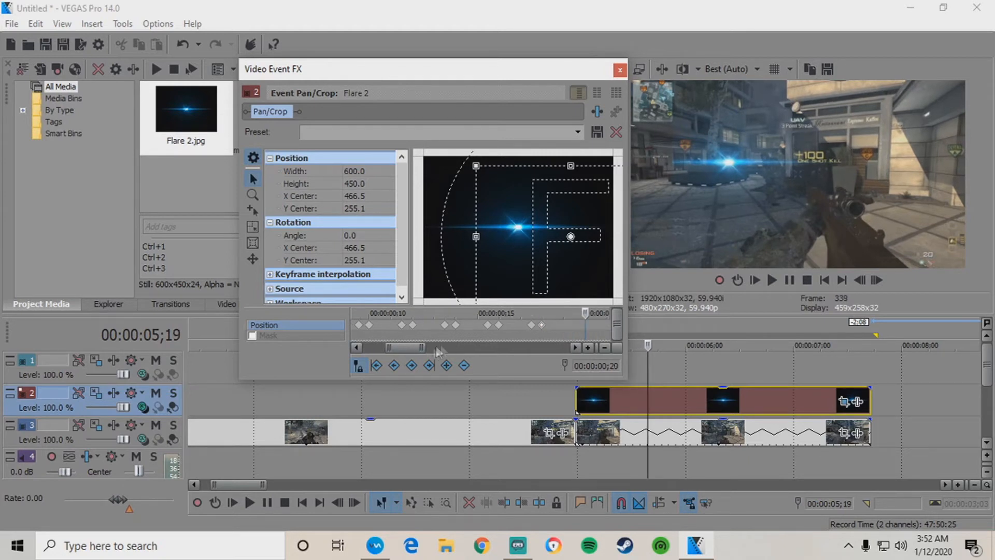
left_click_drag(553, 264, 552, 266)
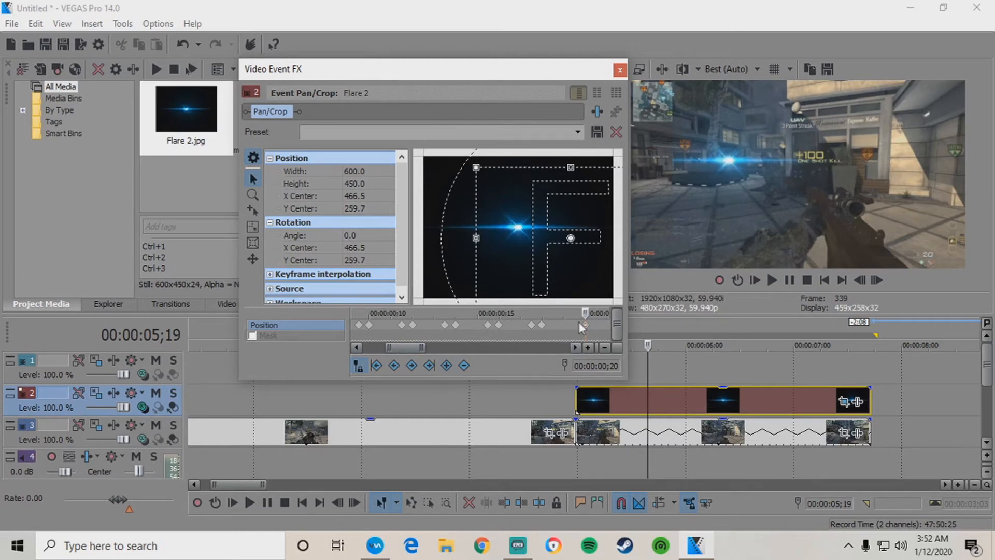
key("Left")
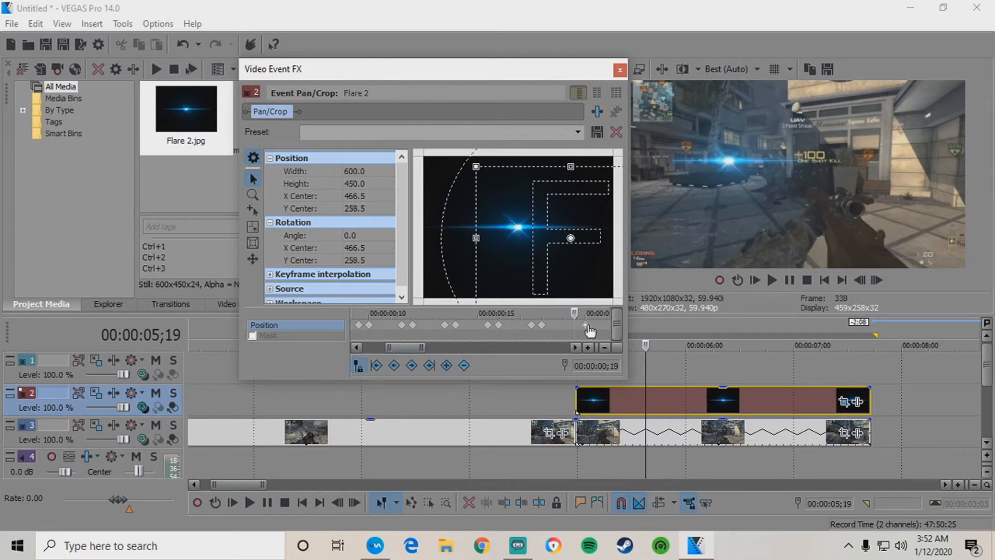
key("Right")
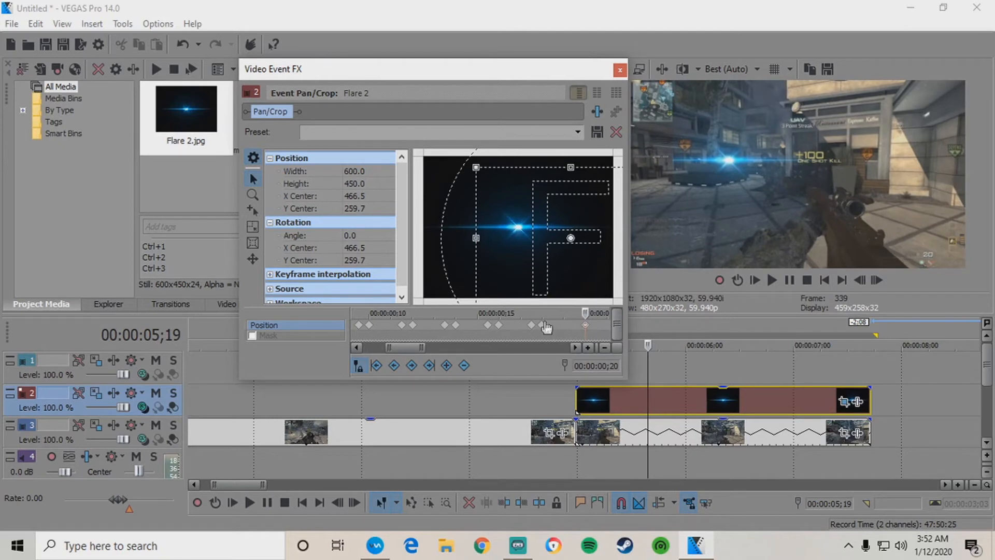
left_click(542, 325)
left_click(585, 327)
left_click(544, 325)
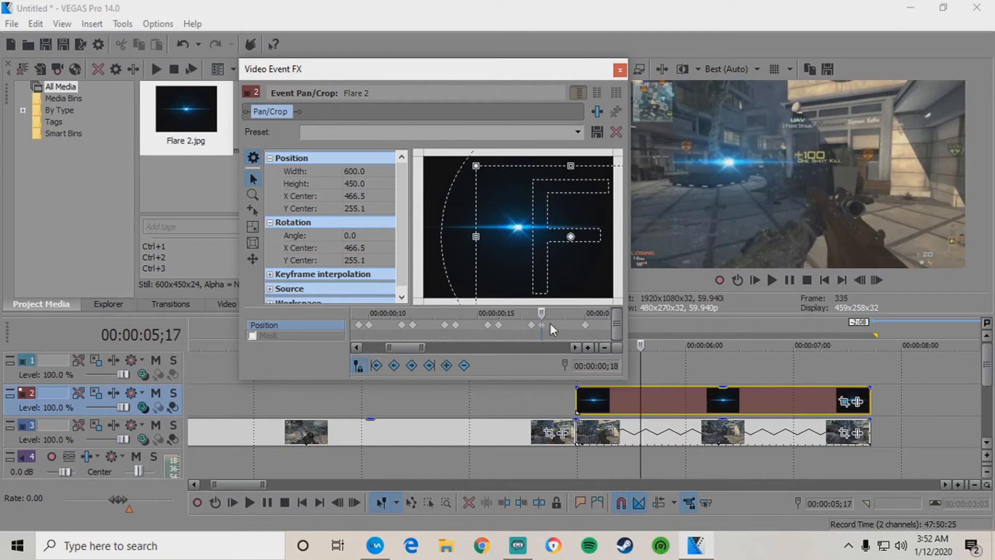
left_click(583, 325)
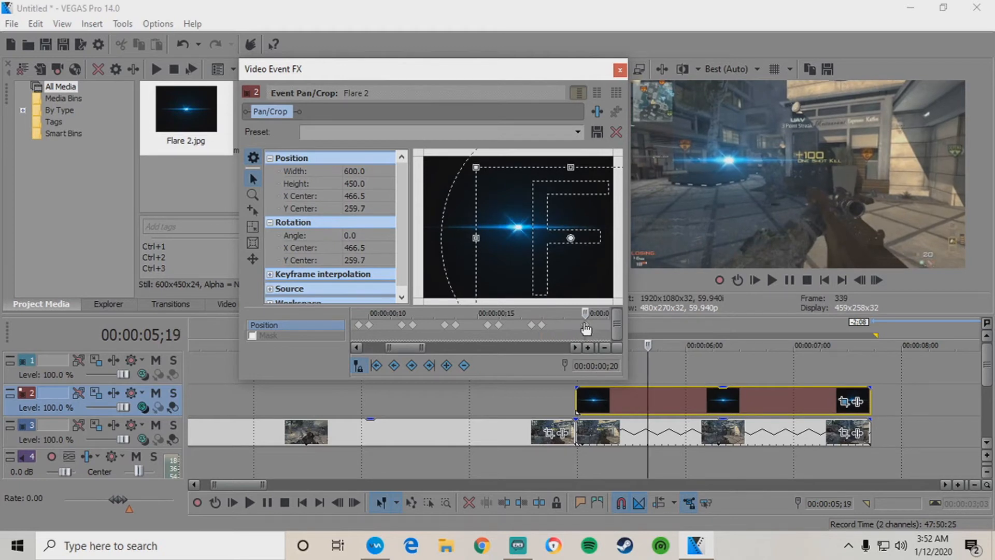
left_click(543, 326)
Copy the ;18 position keyframe and paste it after the last keyframe.
right_click(547, 326)
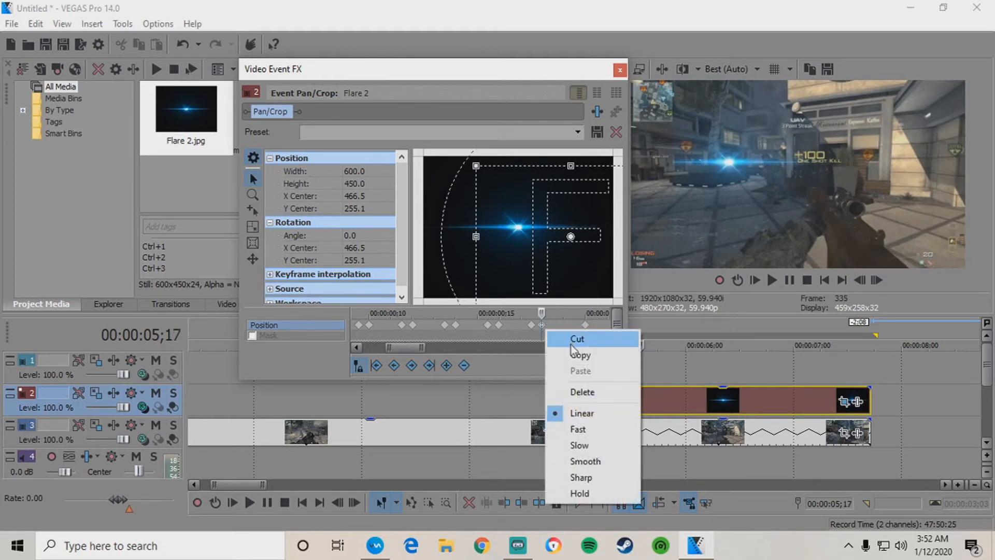
left_click(571, 352)
left_click(577, 325)
right_click(577, 325)
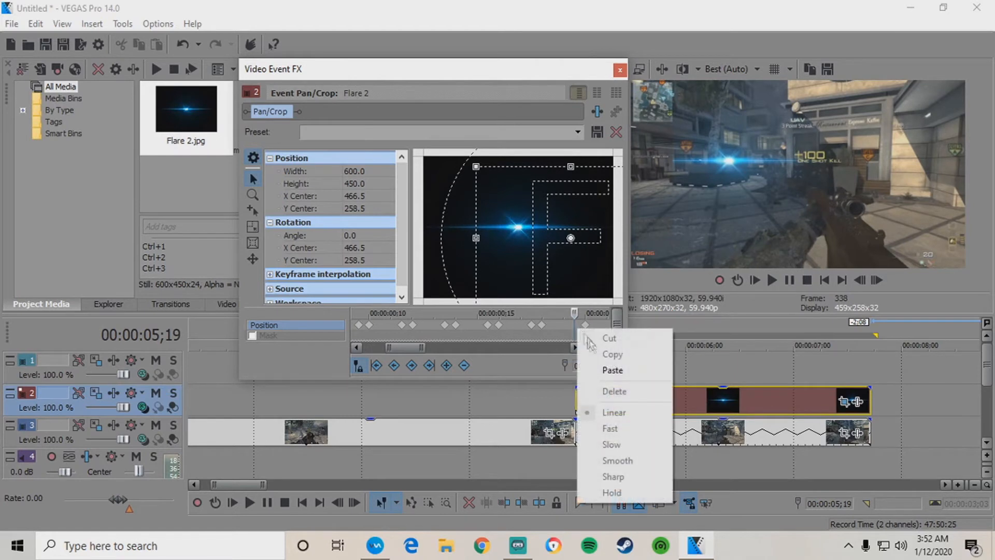
left_click(596, 367)
left_click(585, 327)
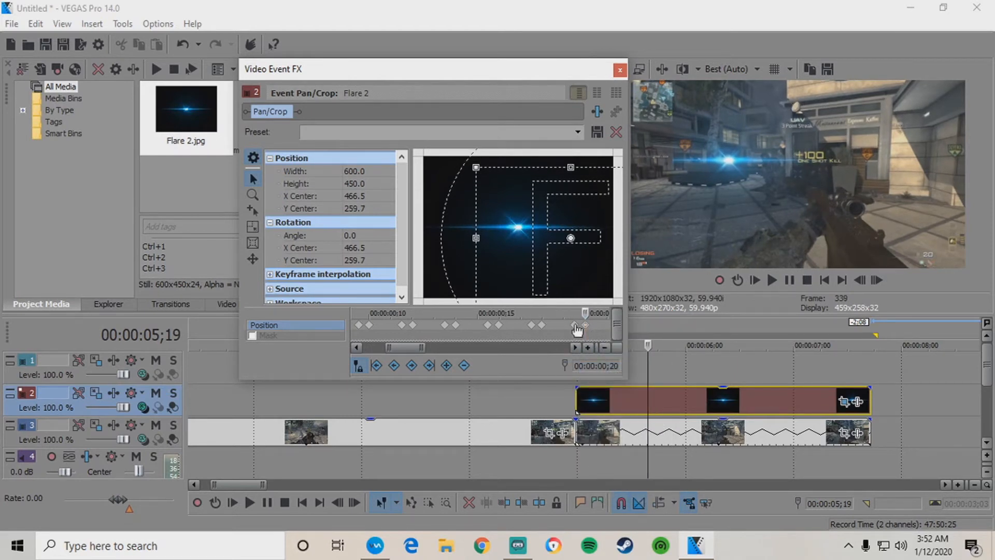
Nudge the flare onto the target around 05;22 and add a position keyframe.
key("Right")
key("Right")
key("Right")
key("Right")
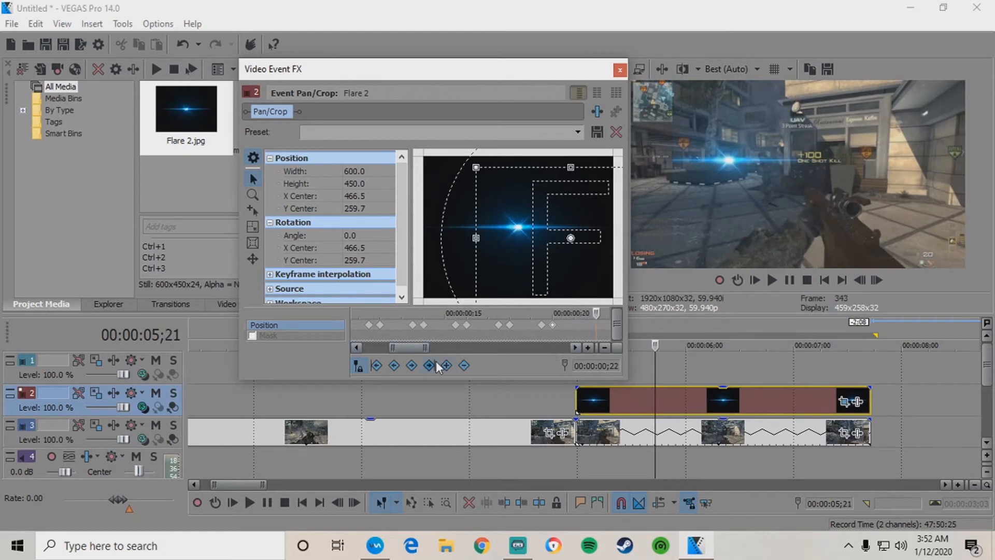
key("Right")
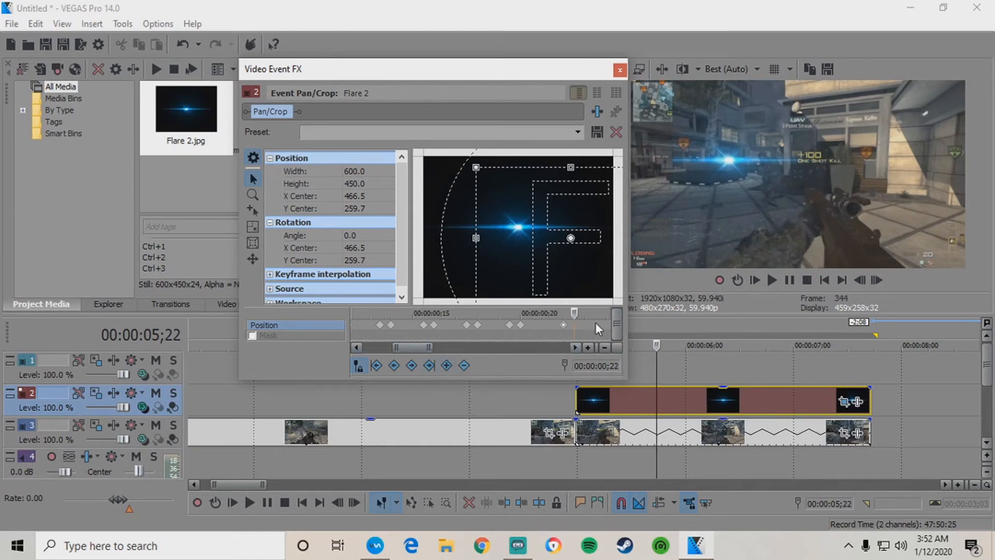
left_click_drag(535, 260, 536, 263)
key("Left")
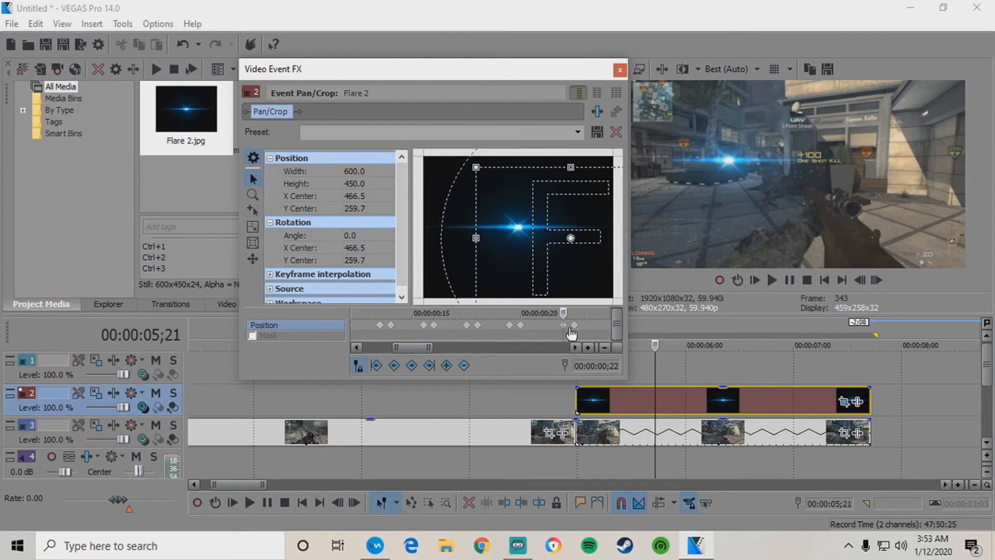
left_click(574, 327)
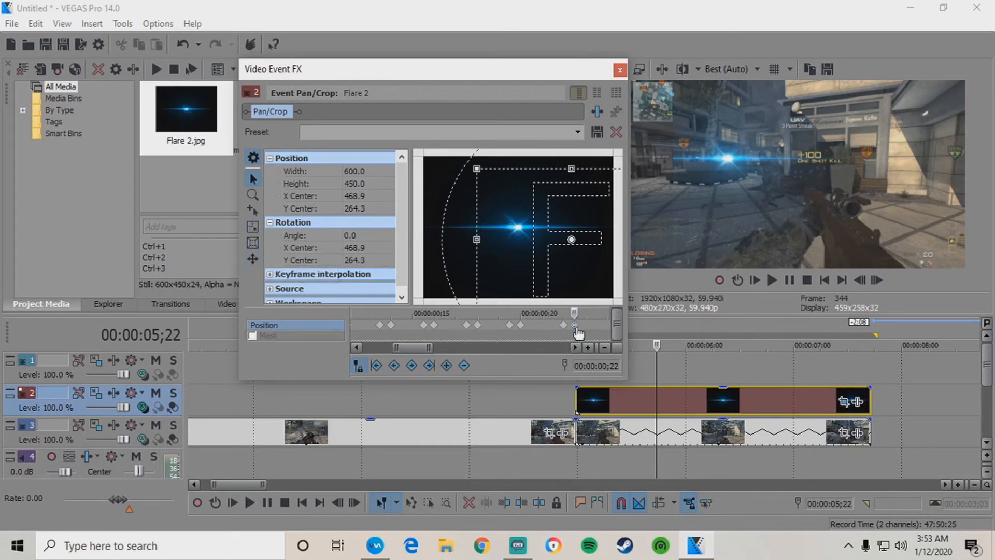
key("Right")
key("Left")
key("Right")
key("Right")
key("Right")
key("Right")
key("Left")
key("Left")
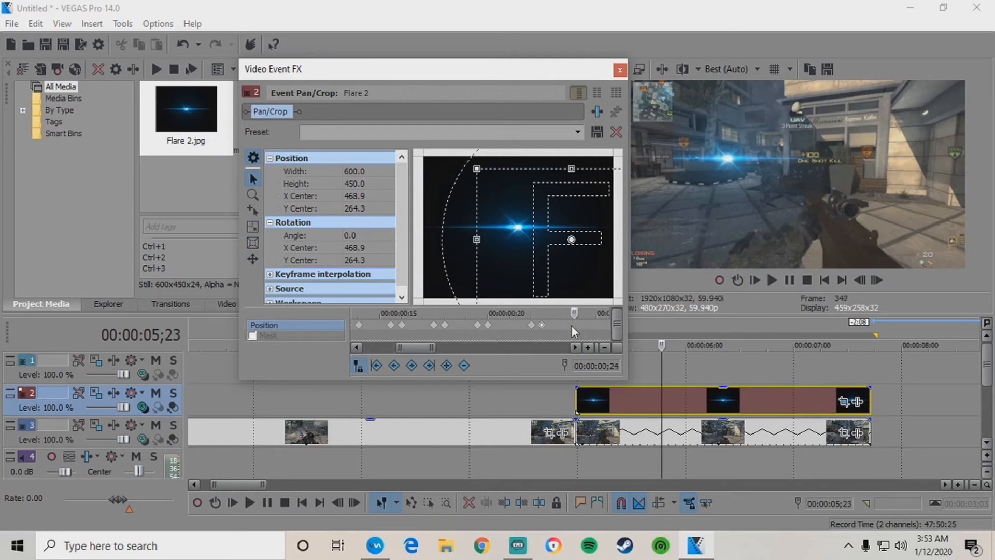
left_click(446, 366)
Shift the flare slightly down on the next frame and add another position keyframe.
key("Right")
left_click_drag(536, 257, 539, 258)
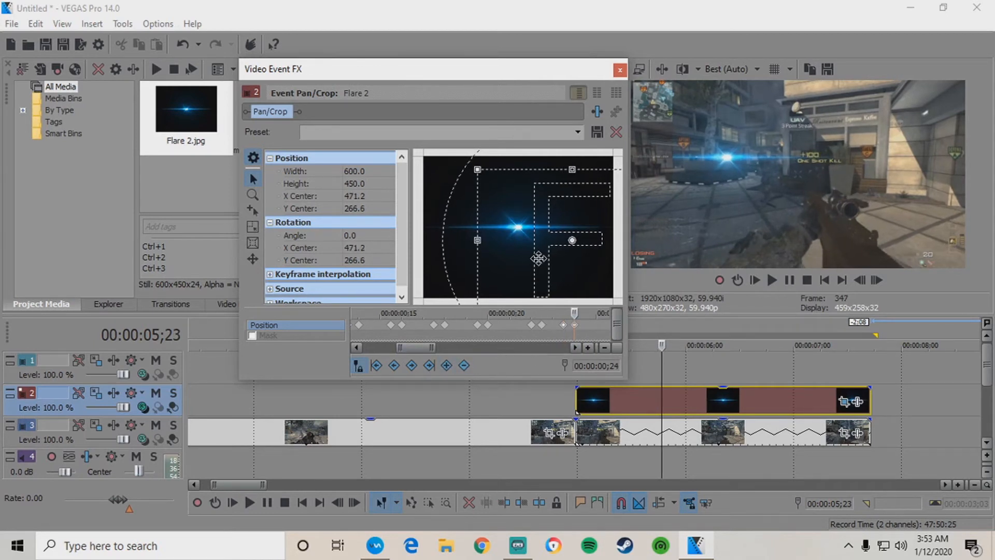
left_click(570, 326)
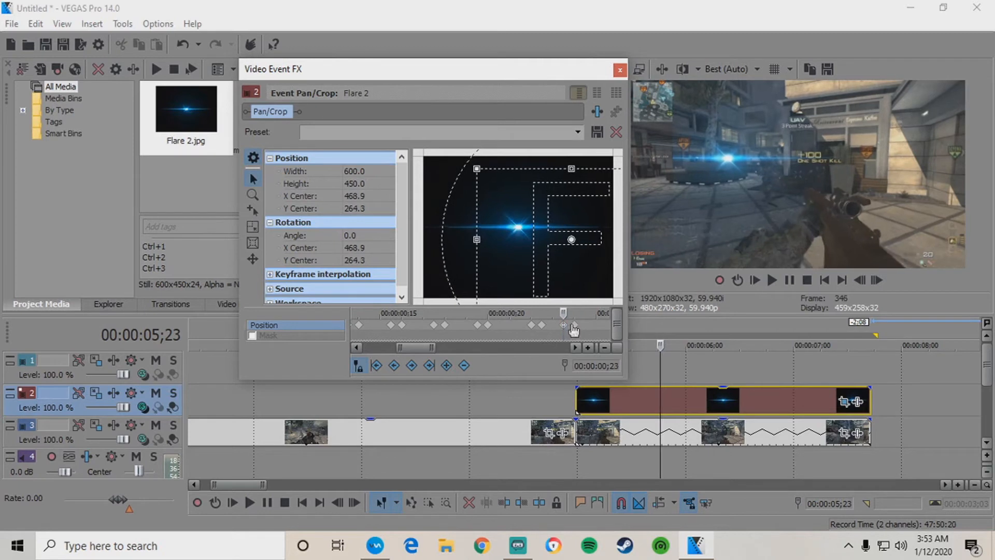
left_click(574, 329)
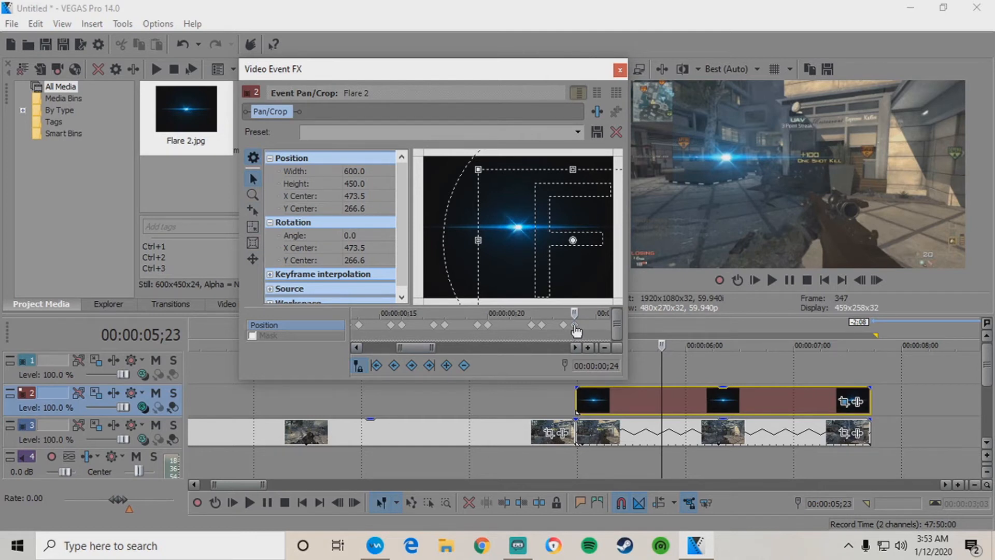
key("Right")
key("Right")
key("Right")
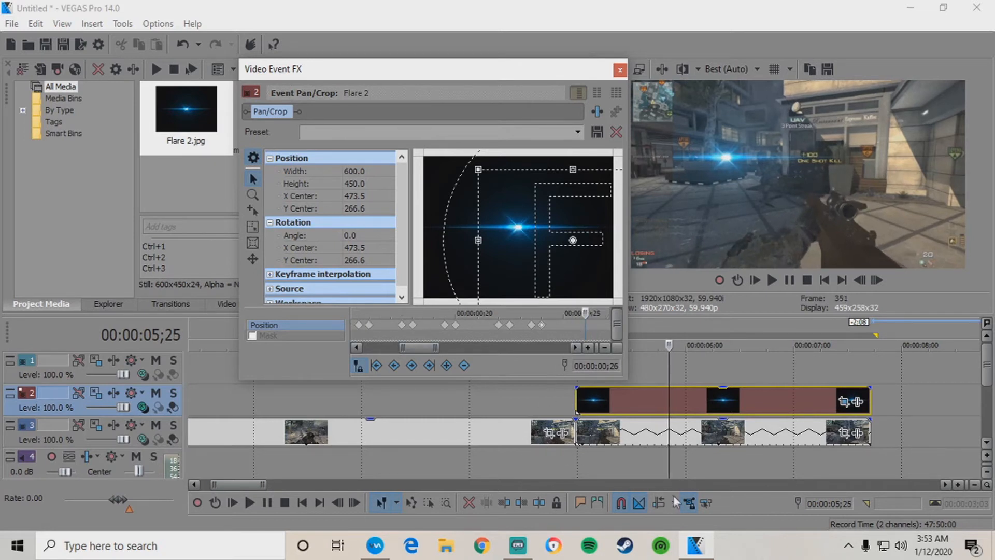
left_click(449, 369)
left_click(586, 324)
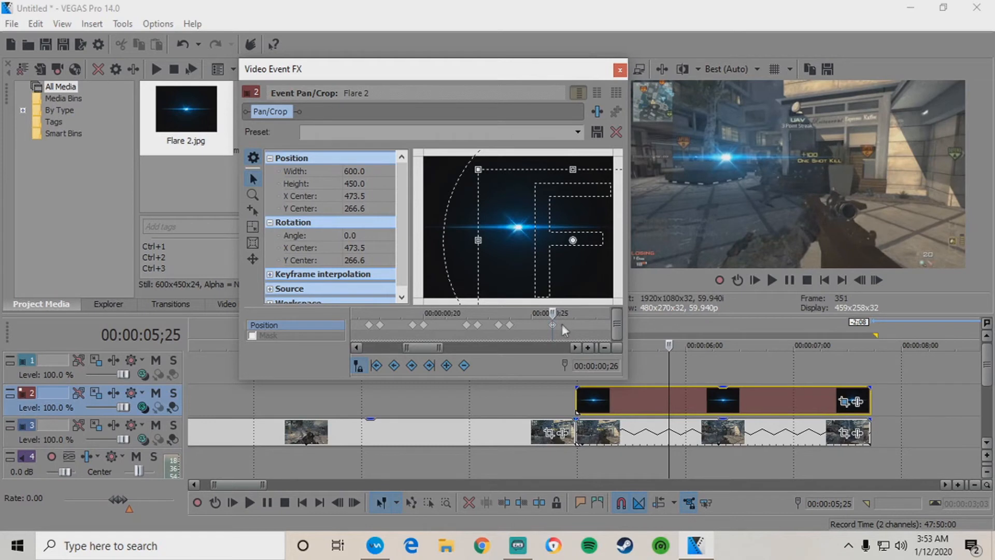
Step forward several frames and move the flare down to X 464.2, Y 273.6.
key("Right")
key("Right")
key("Right")
key("Right")
key("Right")
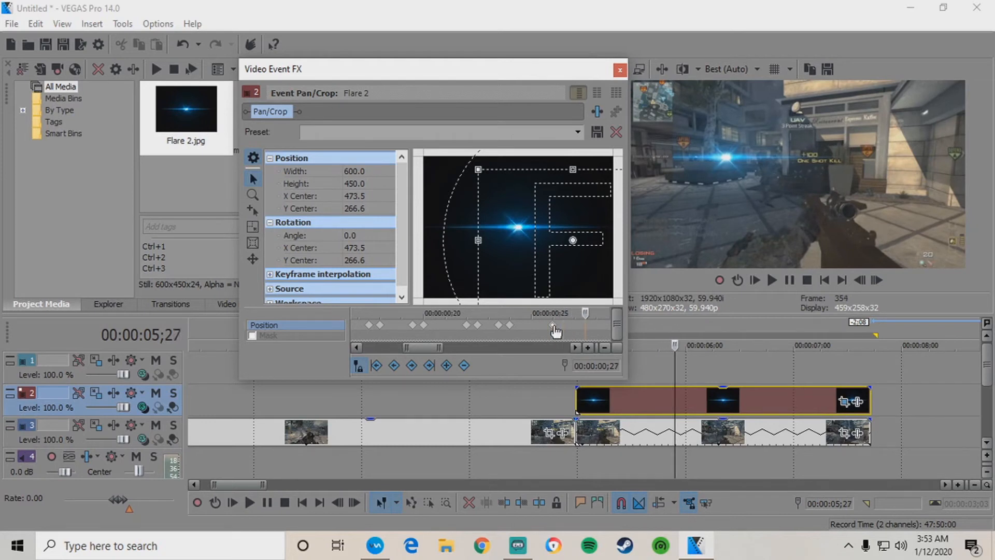
key("Right")
key("Right")
key("Right")
key("Right")
key("Right")
key("Right")
key("Right")
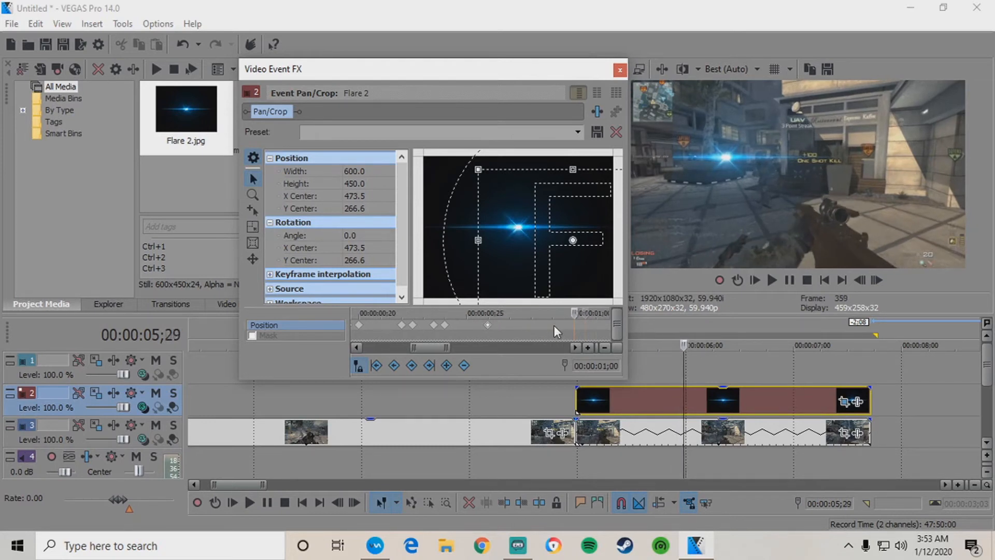
key("Right")
key("Right")
key("Right")
key("Right")
key("Right")
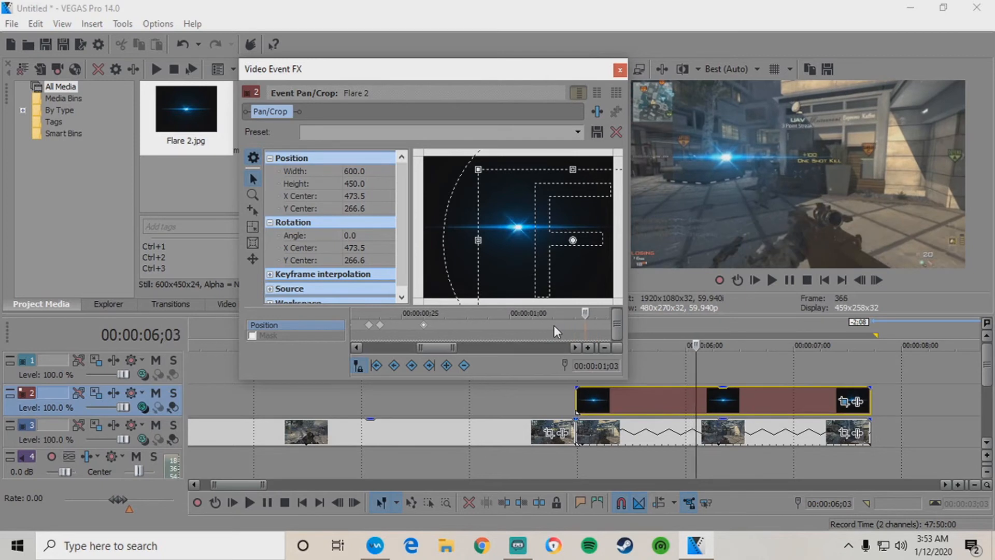
key("Right")
key("Right")
key("Right")
key("Right")
key("Right")
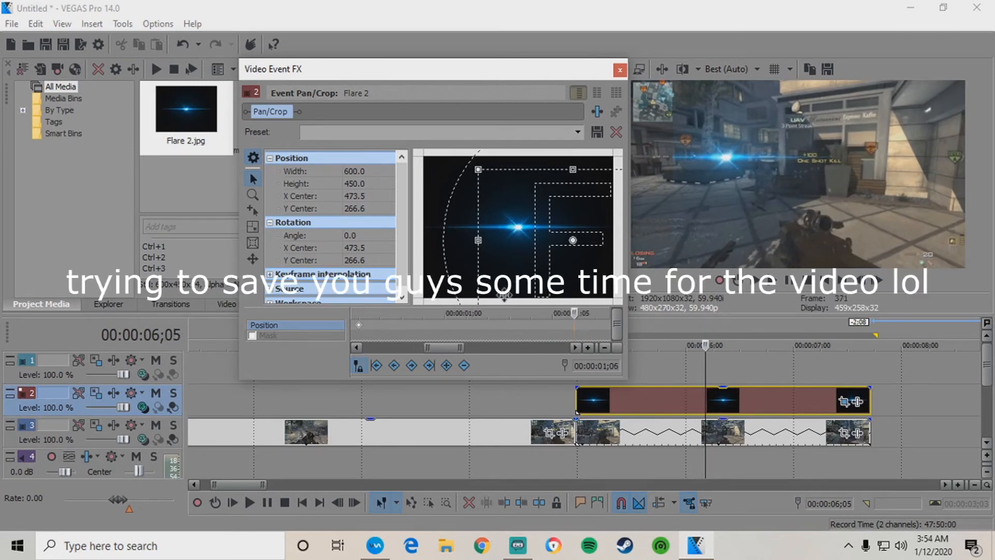
key("Right")
key("Right")
key("Right")
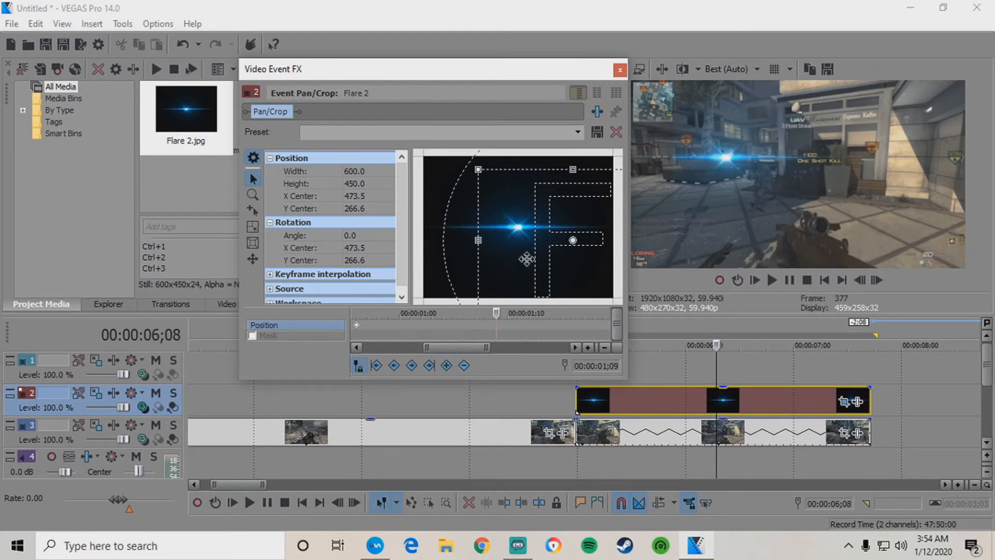
left_click_drag(521, 257, 505, 262)
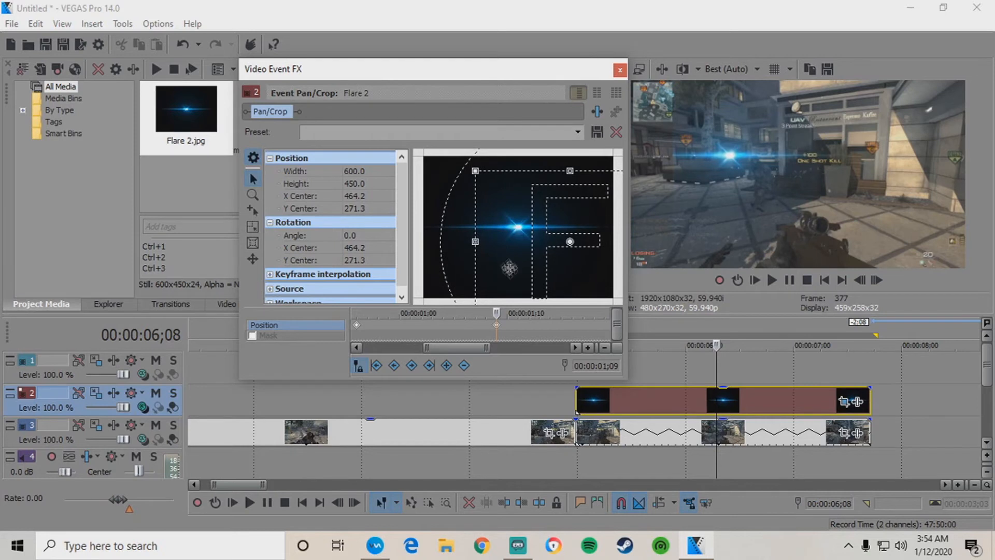
key("Right")
key("Right")
key("Right")
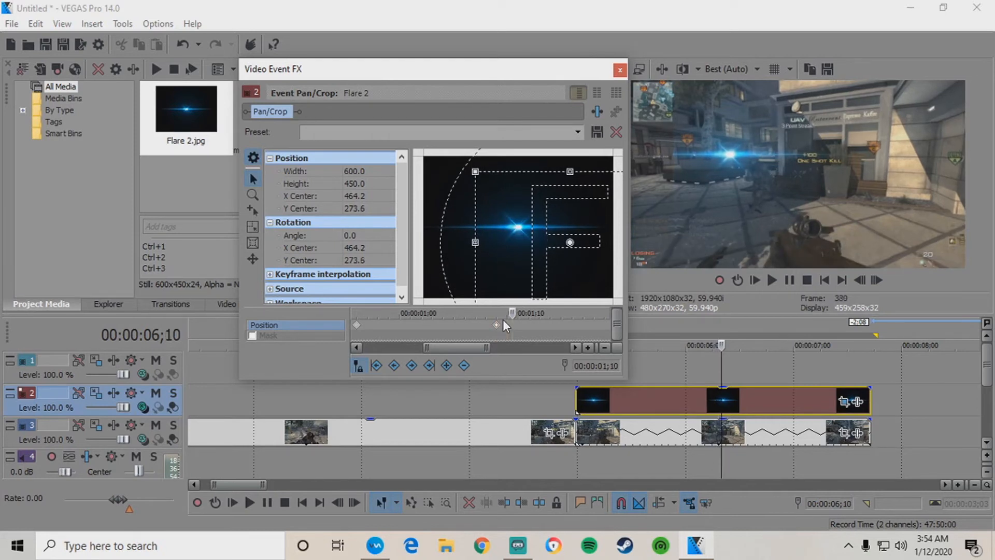
key("Right")
key("Right")
key("Right")
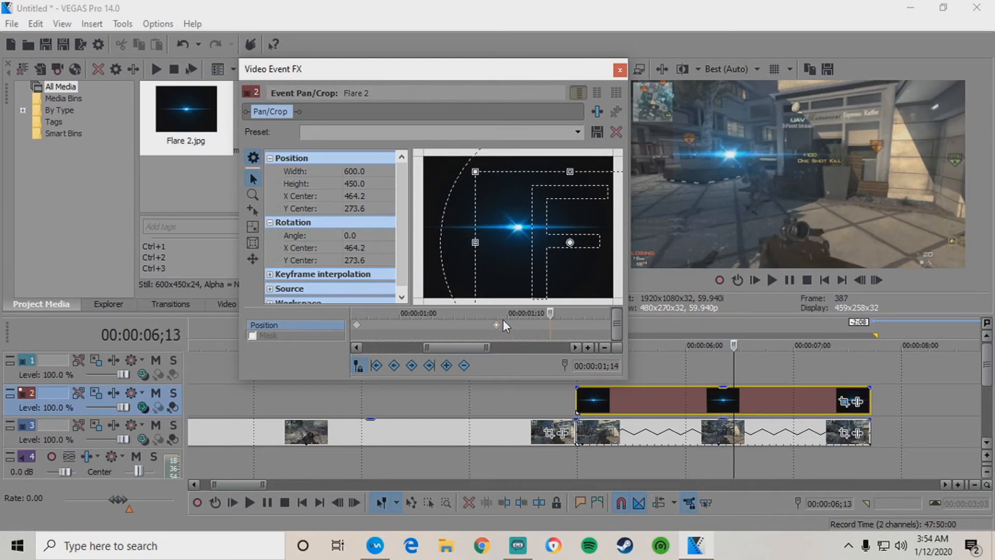
scroll(532, 338, "down", 2)
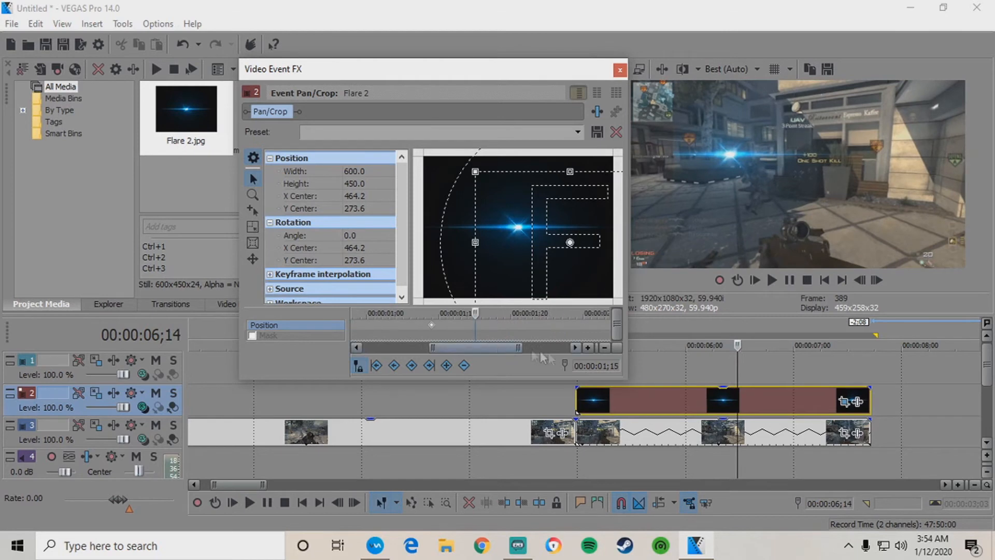
key("Right")
key("Right")
key("Right")
key("Right")
key("Right")
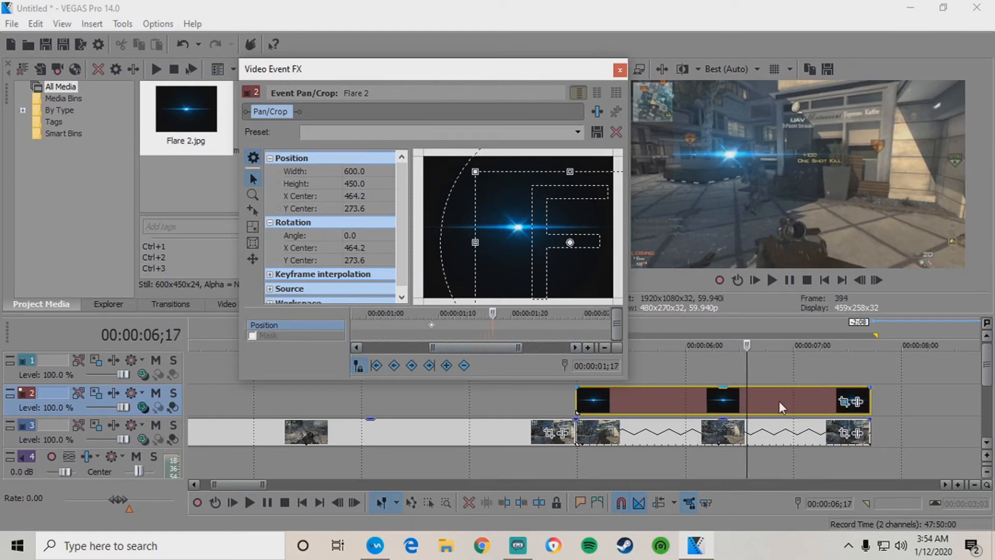
left_click(863, 399)
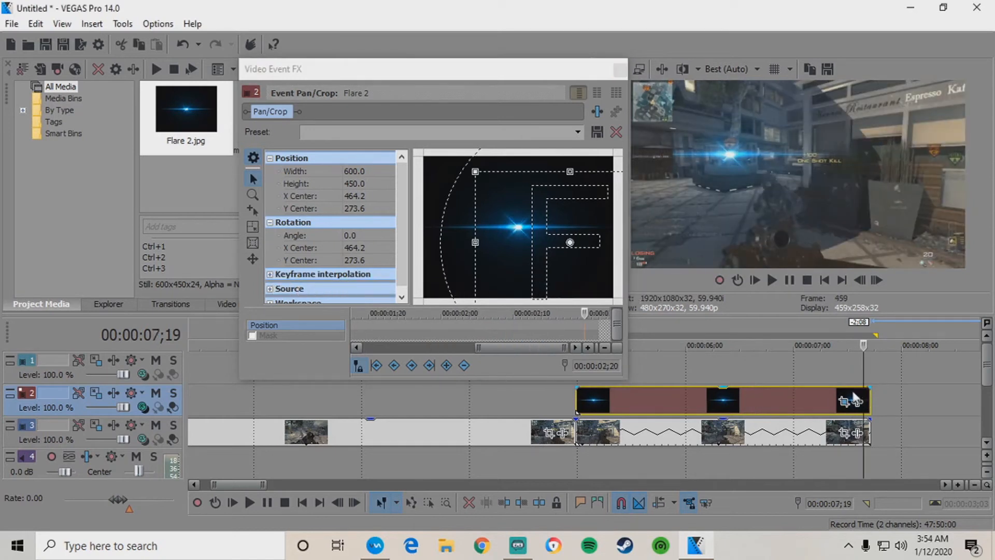
Nudge the Flare 2 crop box at the 02;03 and 02;19 keyframes onto the target.
left_click(802, 392)
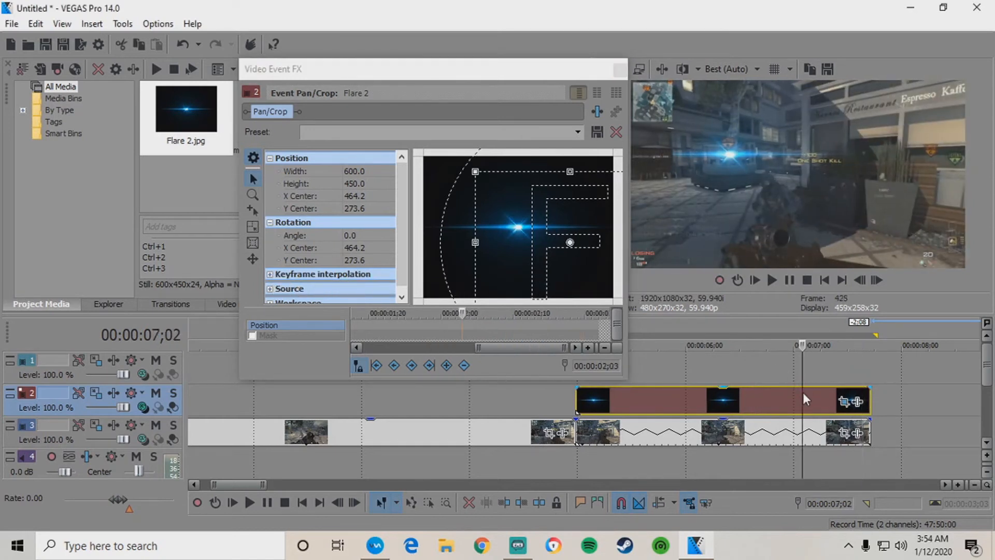
left_click_drag(525, 213, 524, 220)
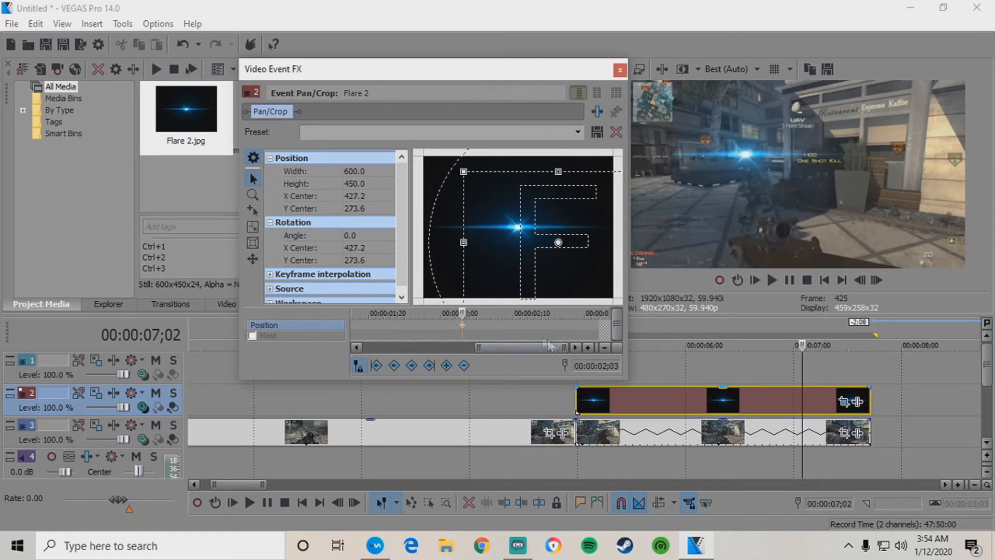
left_click(419, 325)
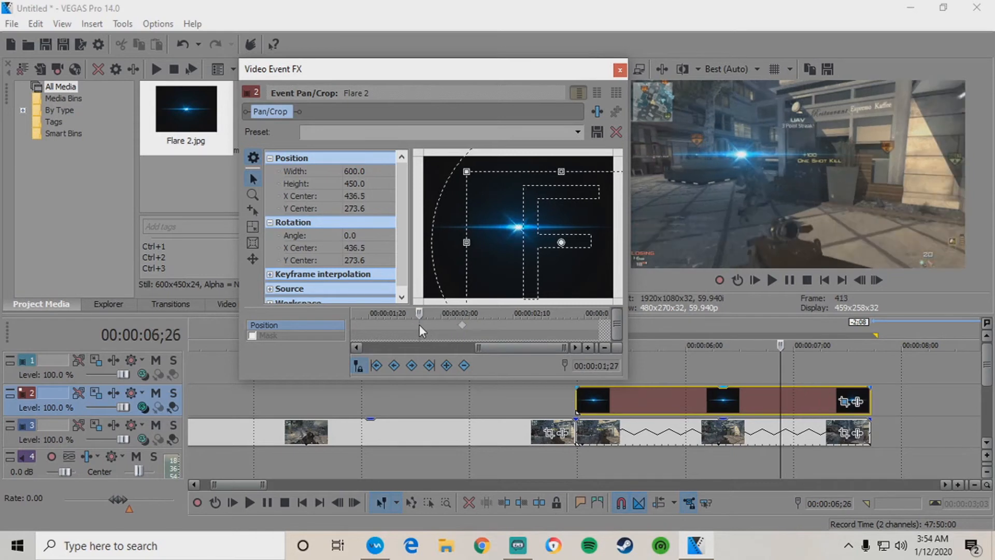
left_click(462, 325)
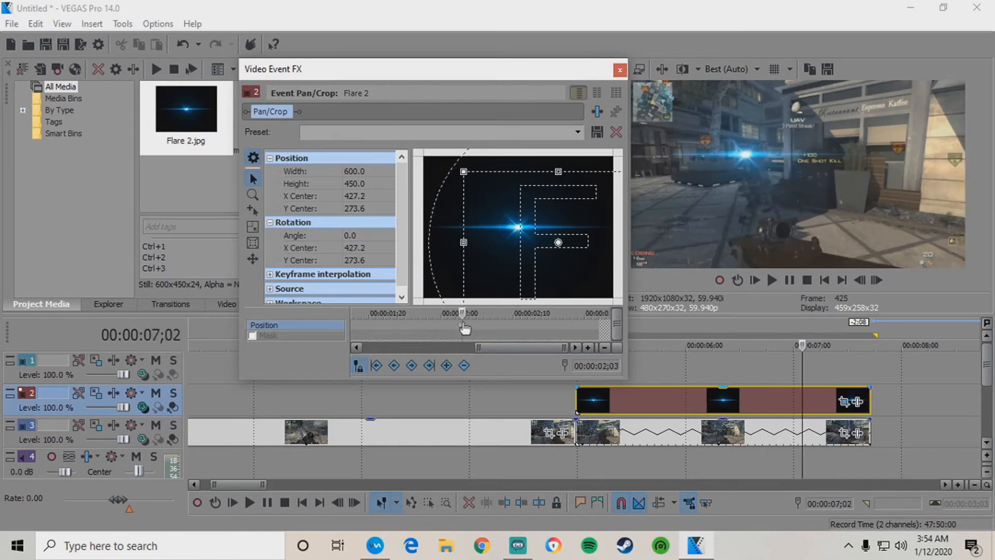
left_click(579, 324)
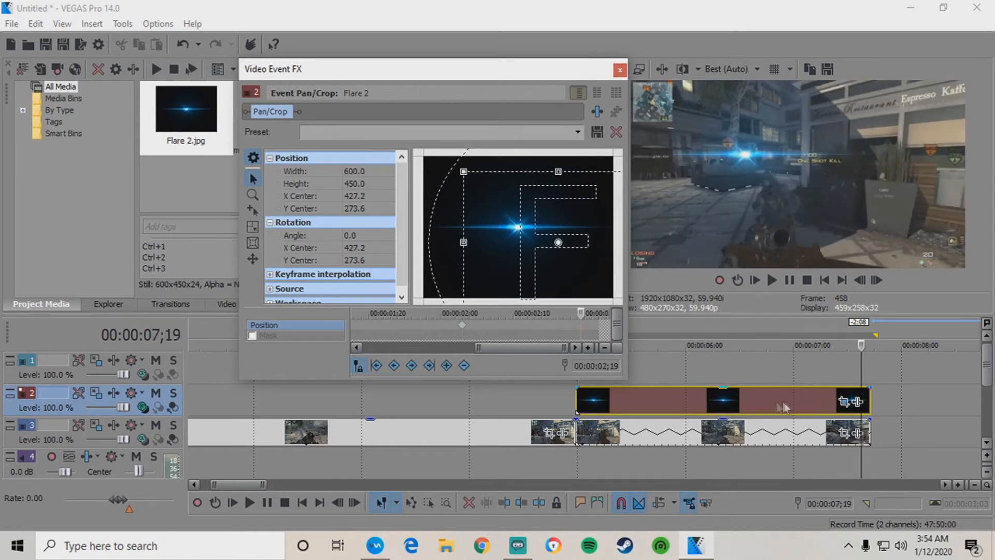
key("Left")
left_click_drag(581, 212, 561, 212)
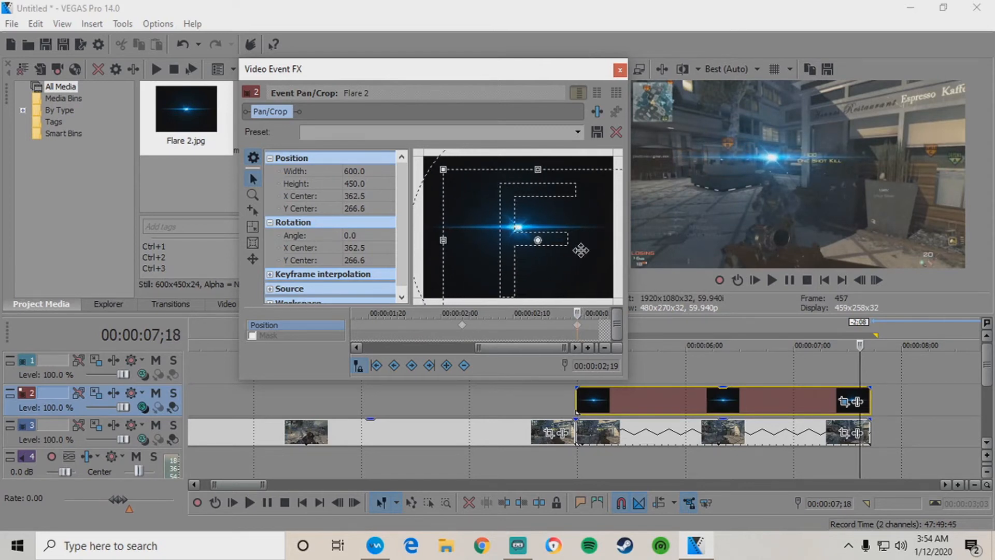
Shift the flare right at its last keyframe, then play from 02;03 to check tracking.
left_click(784, 395)
key("Right")
key("Right")
key("Right")
key("Right")
key("Right")
key("Right")
key("Right")
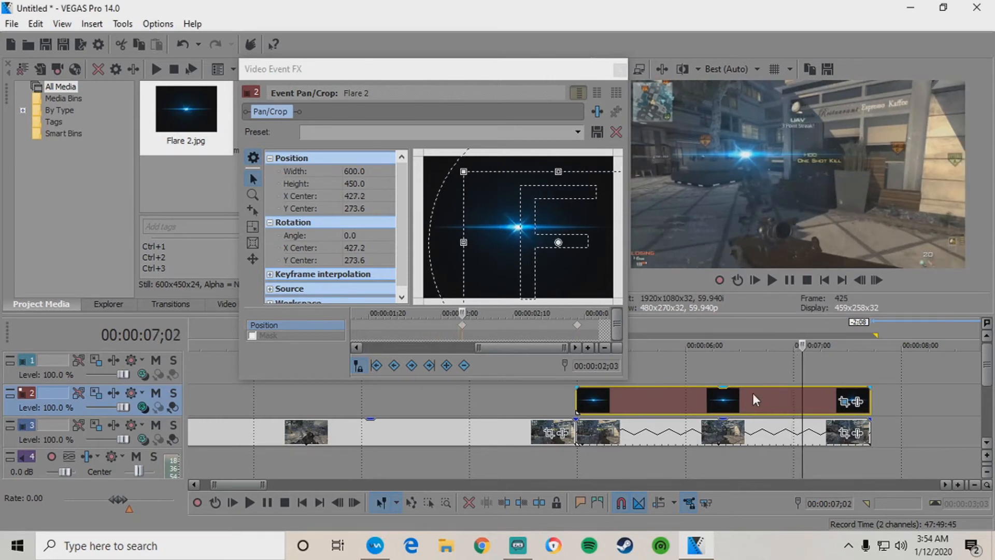
key("Right")
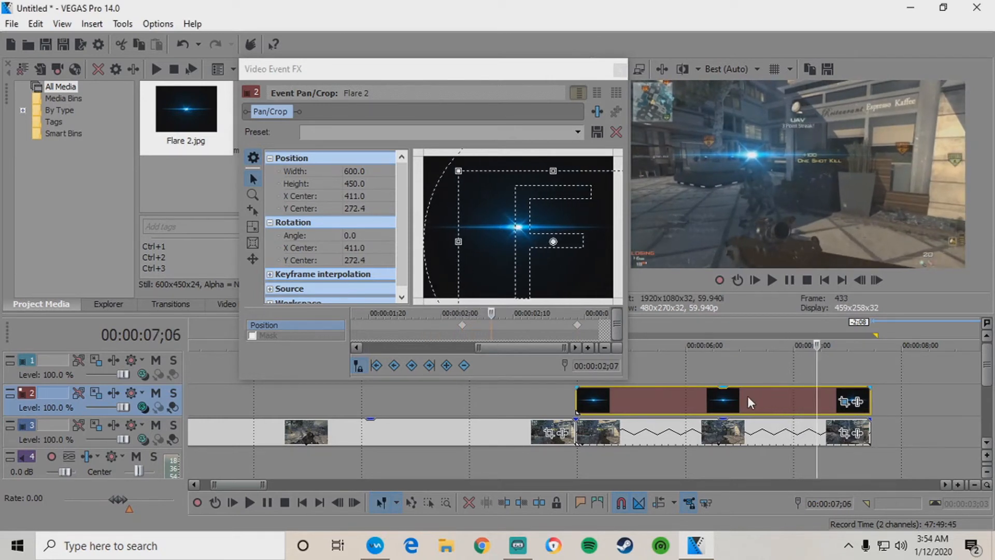
left_click(577, 325)
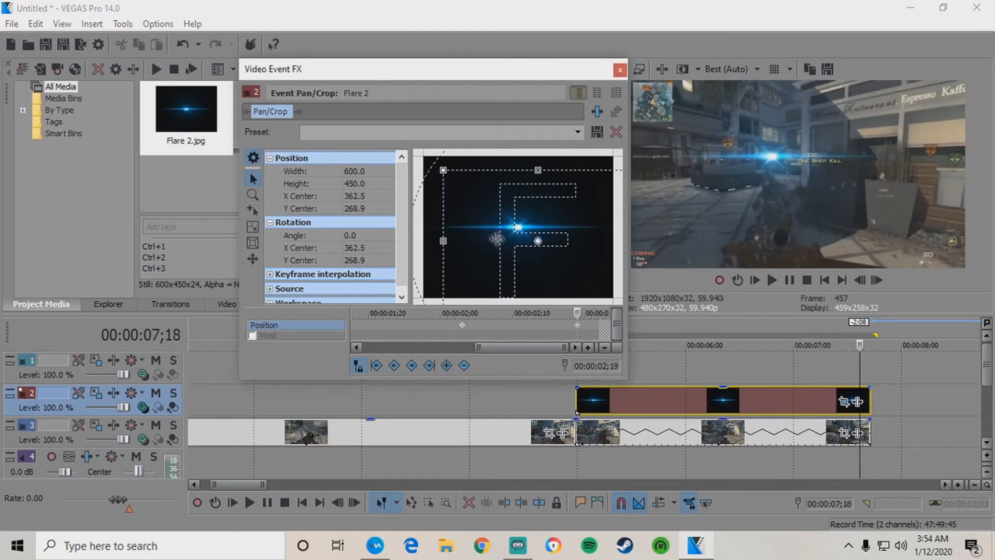
left_click_drag(496, 229, 503, 228)
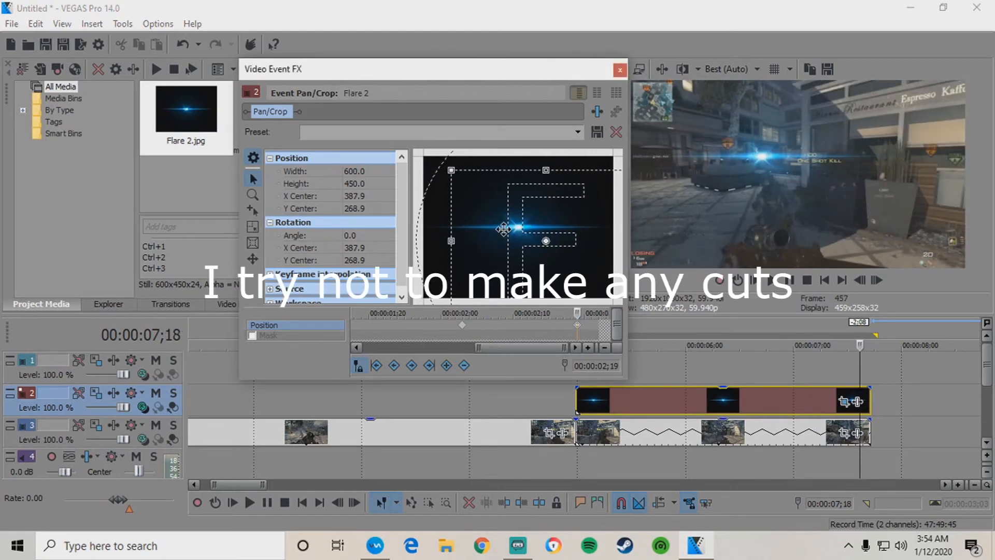
left_click(462, 325)
key("space")
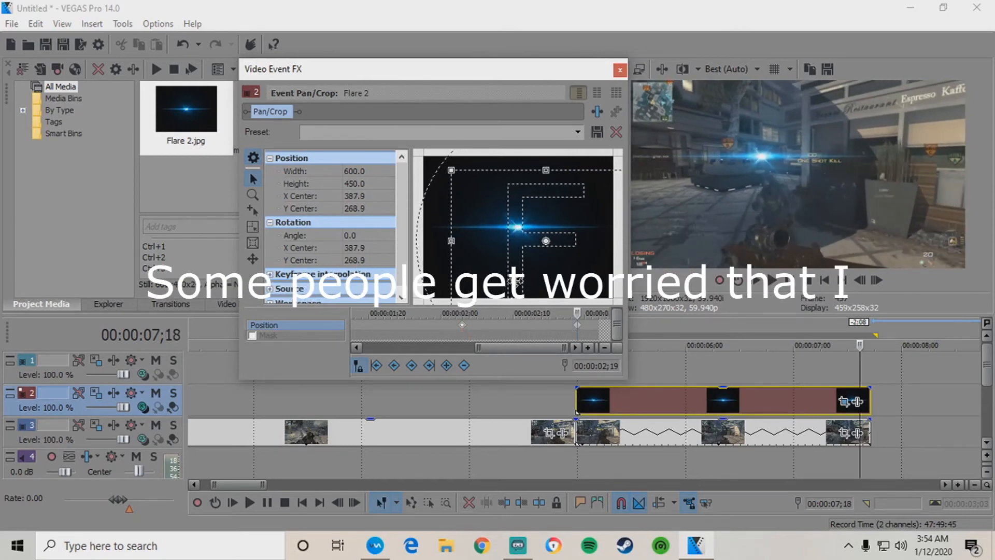
left_click(462, 325)
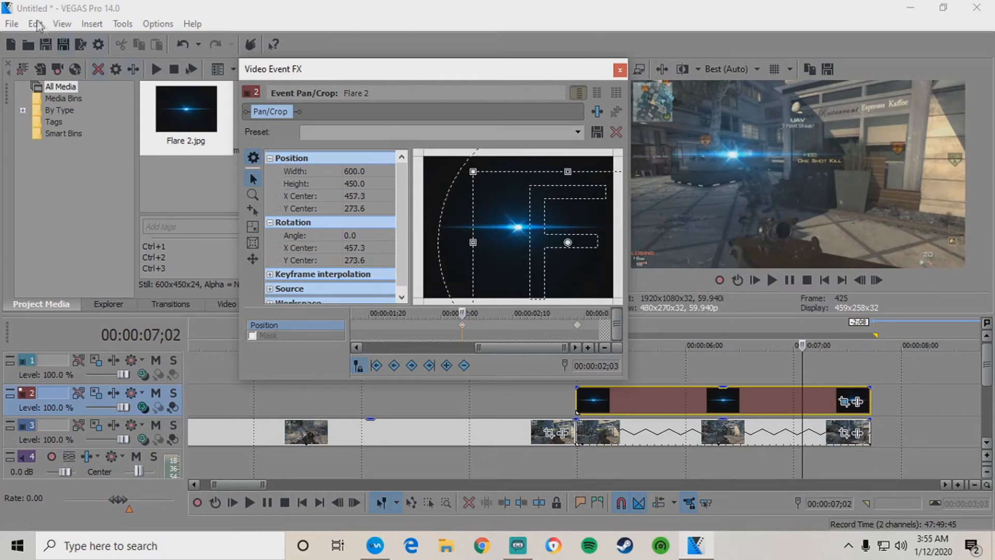
Undo the last move and re-drag the flare right at its last position keyframe.
key("ctrl+z")
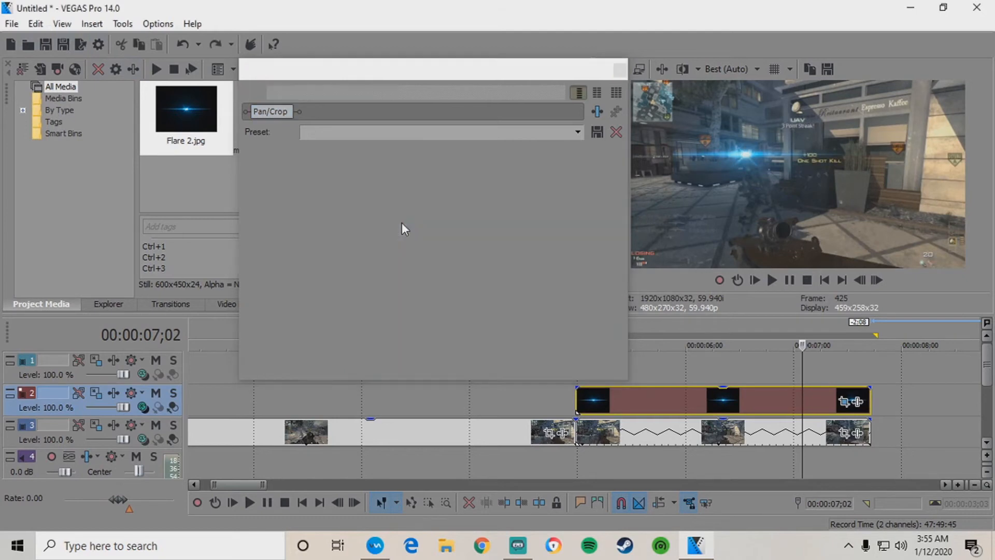
left_click(590, 325)
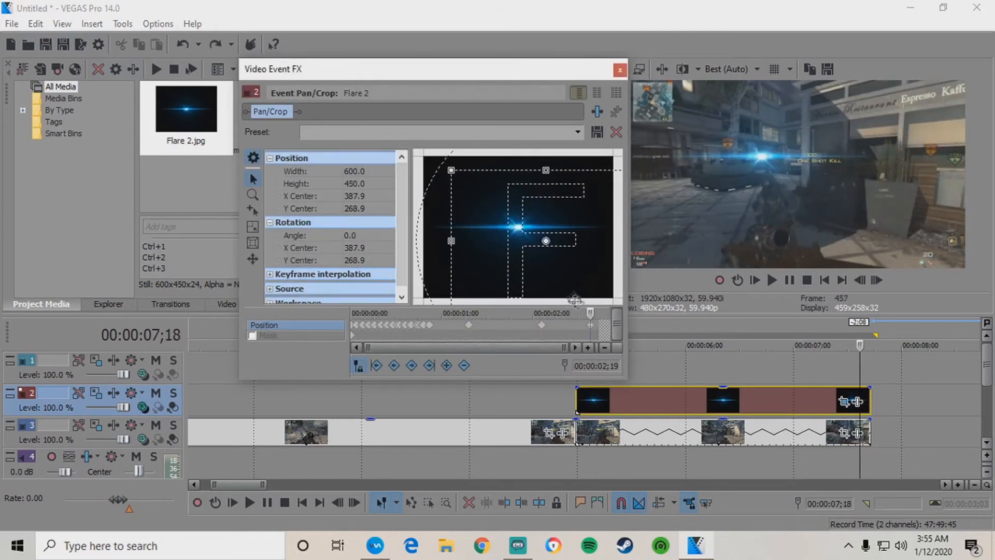
left_click_drag(486, 238, 495, 239)
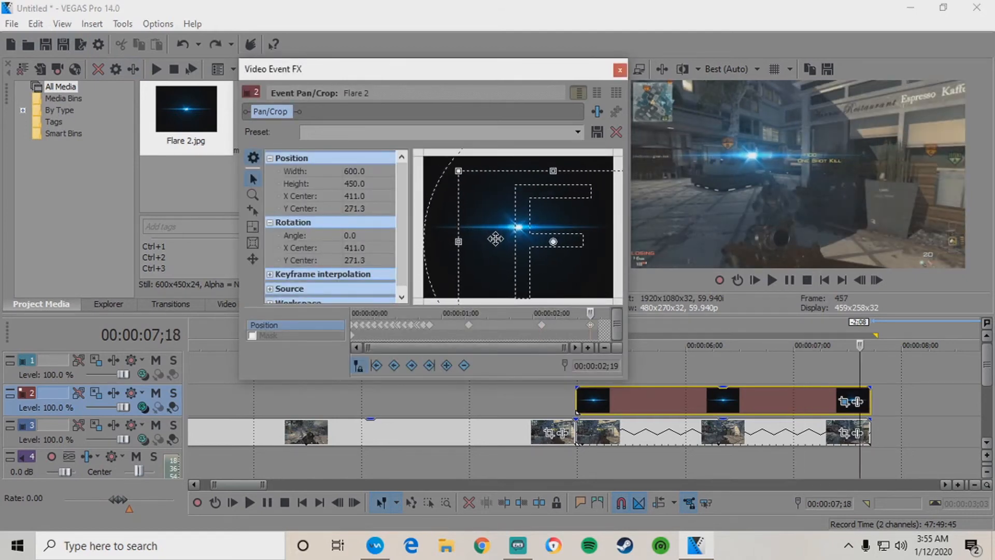
left_click(542, 326)
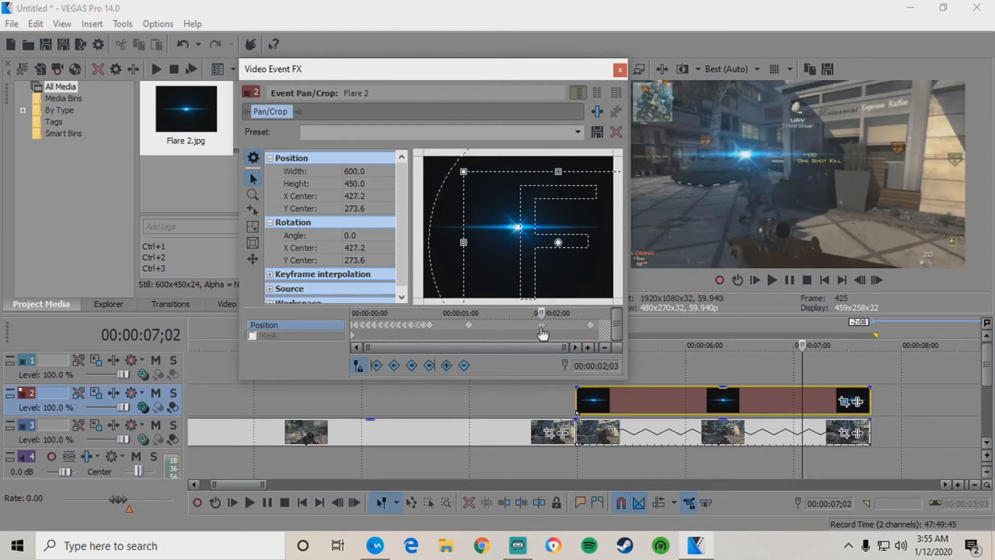
key("Right")
key("Right")
key("Right")
key("Right")
key("Right")
key("Right")
key("Right")
key("Right")
key("Right")
key("Right")
key("Right")
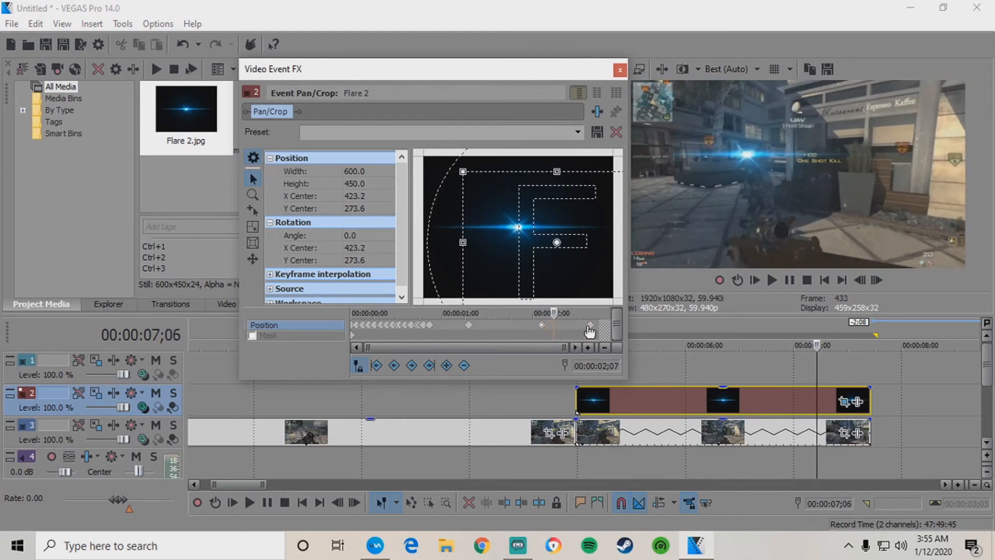
key("Right")
key("Right")
key("Right")
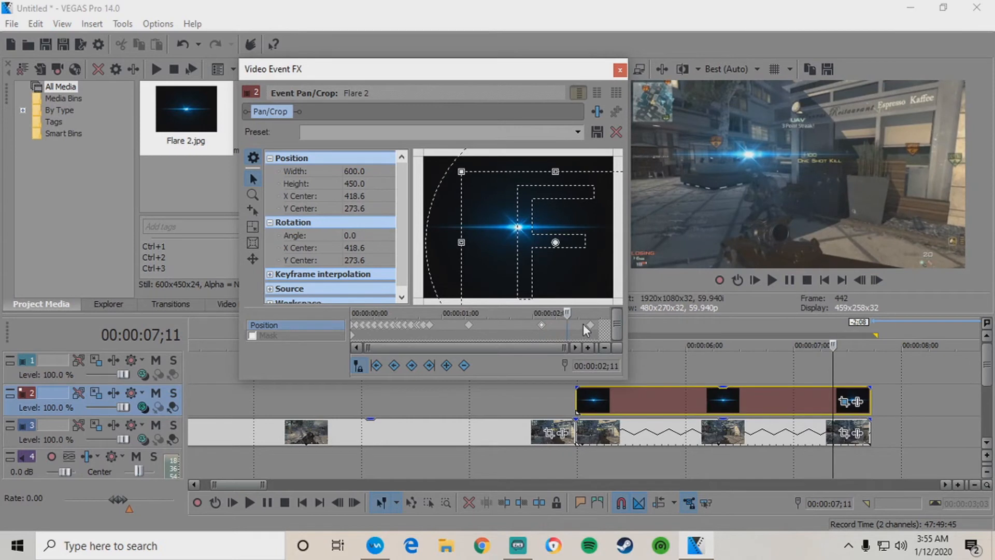
left_click(590, 328)
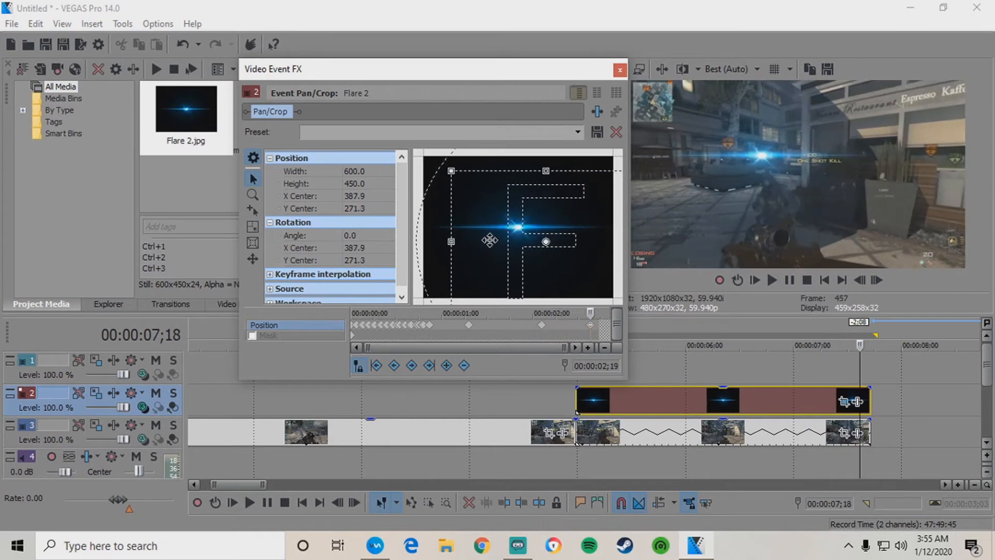
left_click(542, 325)
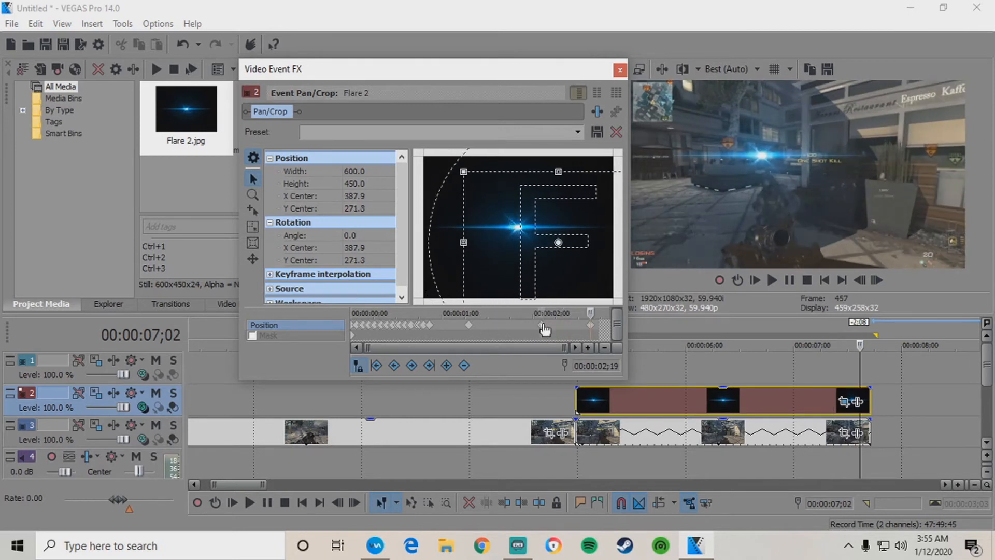
left_click(591, 325)
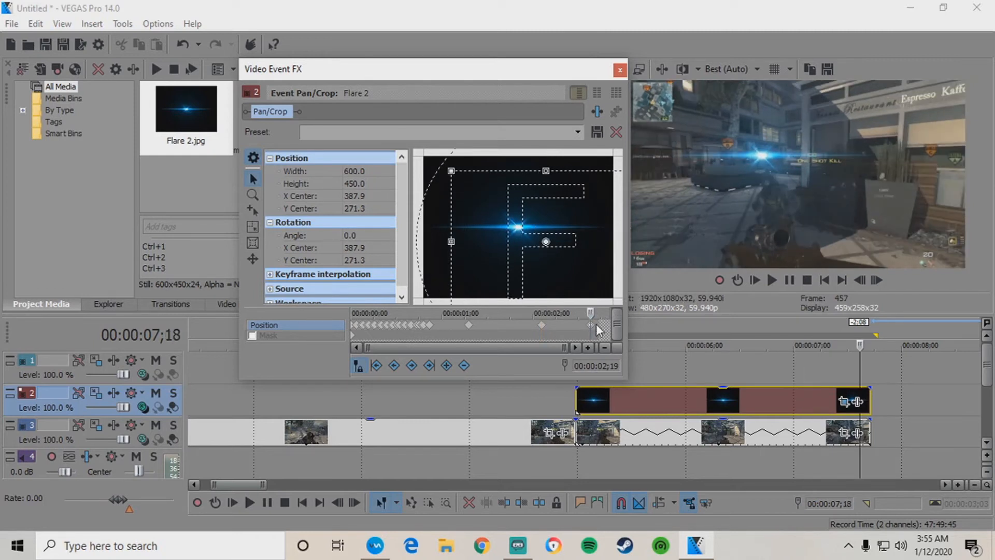
Add an end keyframe at the clip's final frame, nudging the flare slightly left.
key("Right")
key("Right")
key("Right")
key("Right")
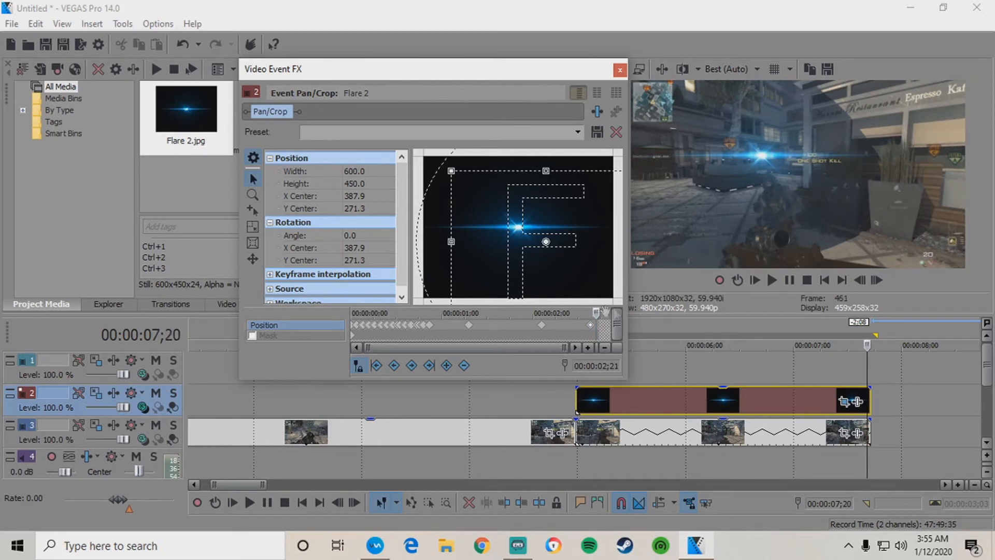
left_click(871, 394)
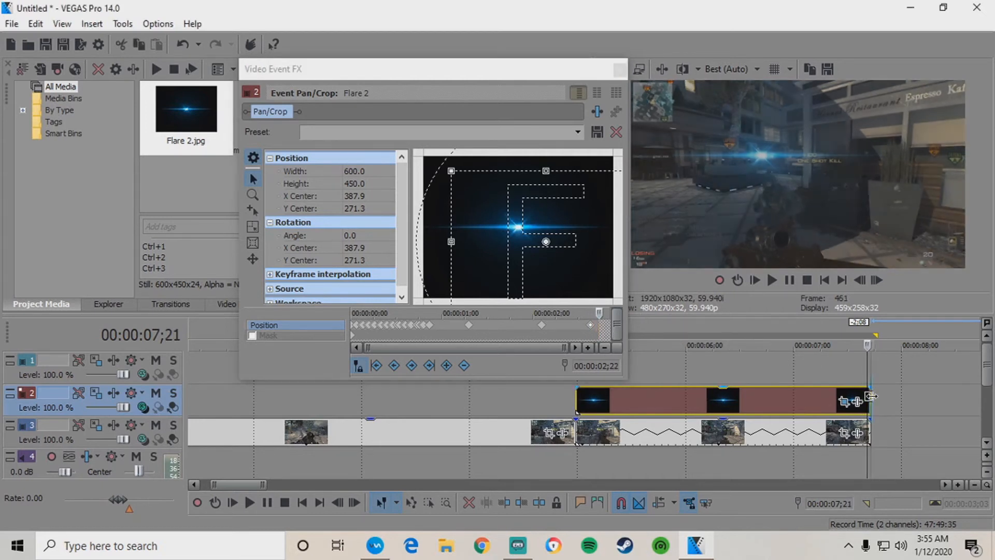
left_click_drag(507, 230, 505, 229)
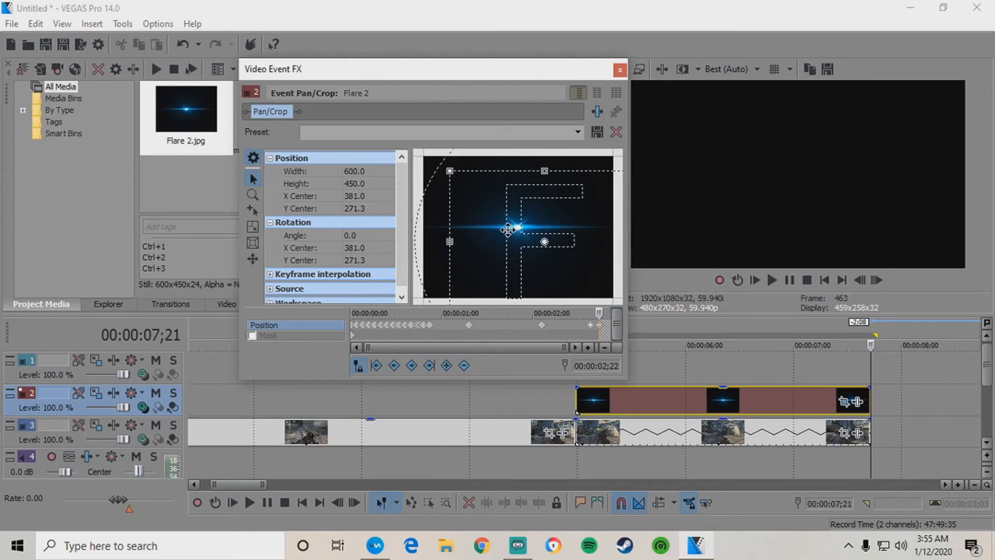
left_click(859, 393)
key("Right")
key("Right")
key("Right")
key("Right")
key("Right")
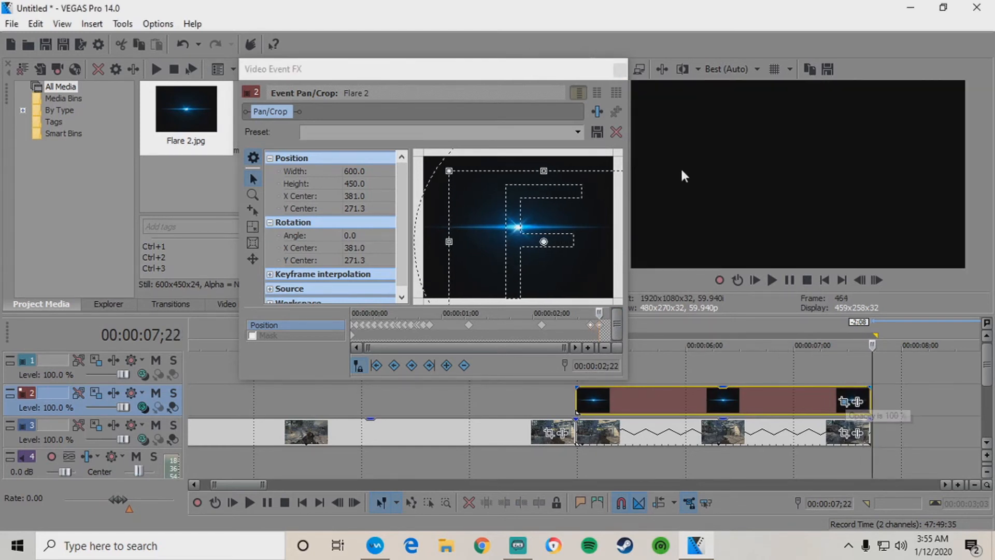
Close the Pan/Crop window and play the 04;24–07;26 range to review the tracking.
left_click_drag(483, 72, 443, 63)
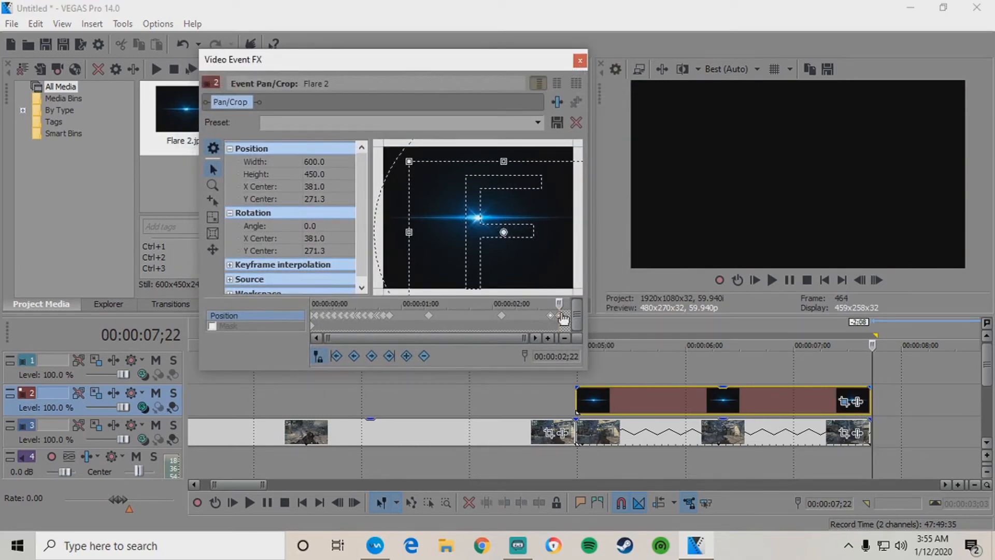
left_click(580, 61)
left_click_drag(886, 371, 558, 366)
key("space")
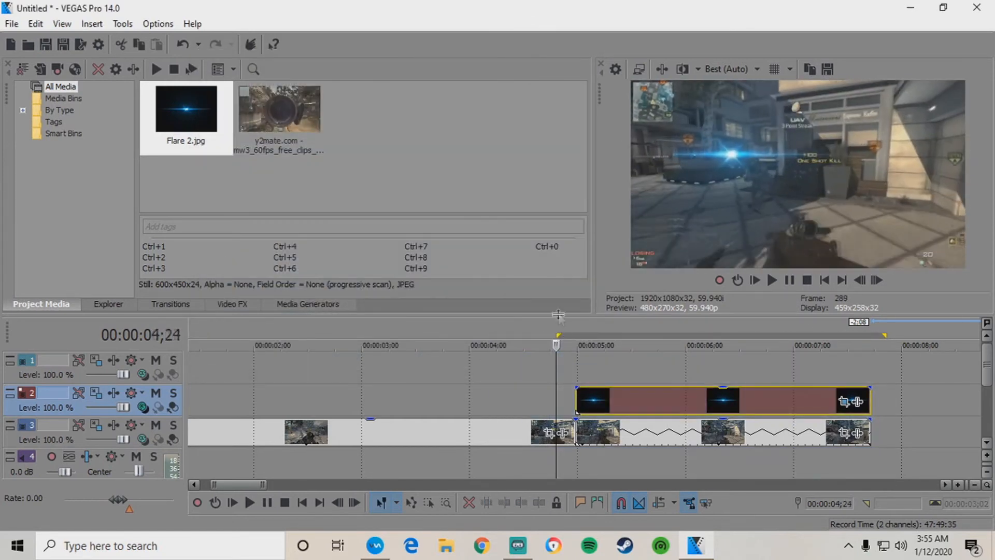
left_click(770, 280)
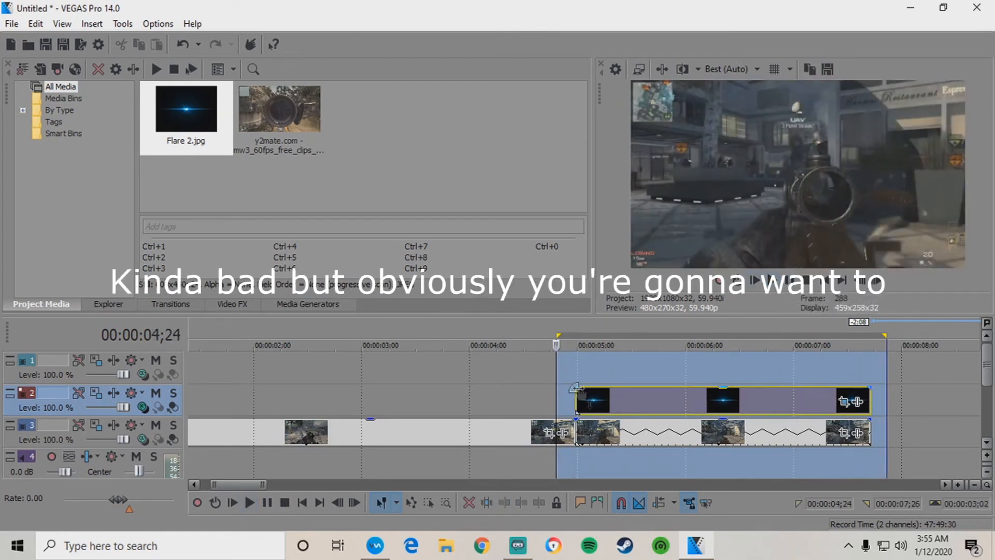
Add VEGAS Brightness and Contrast to the Flare 2 event's effect chain at default values.
left_click(579, 399)
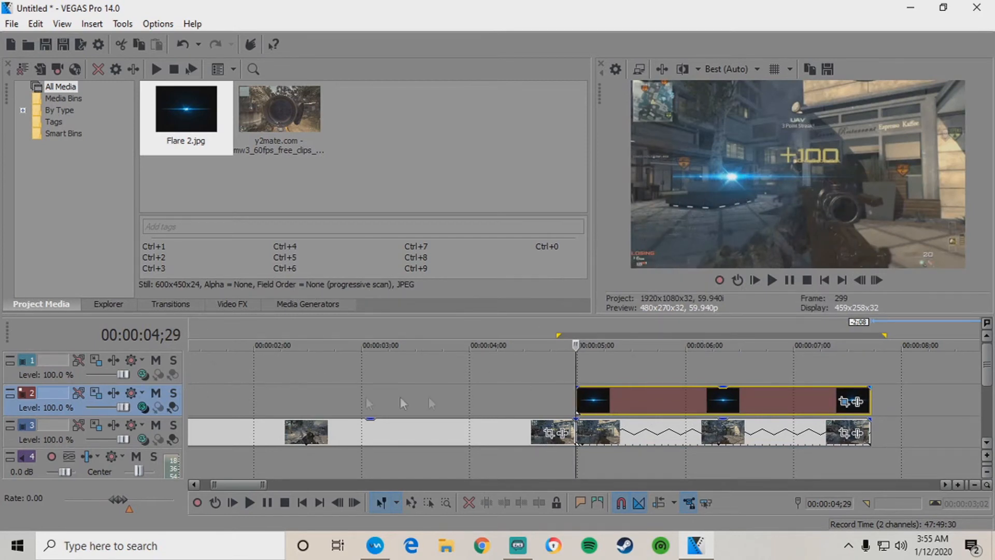
left_click(858, 403)
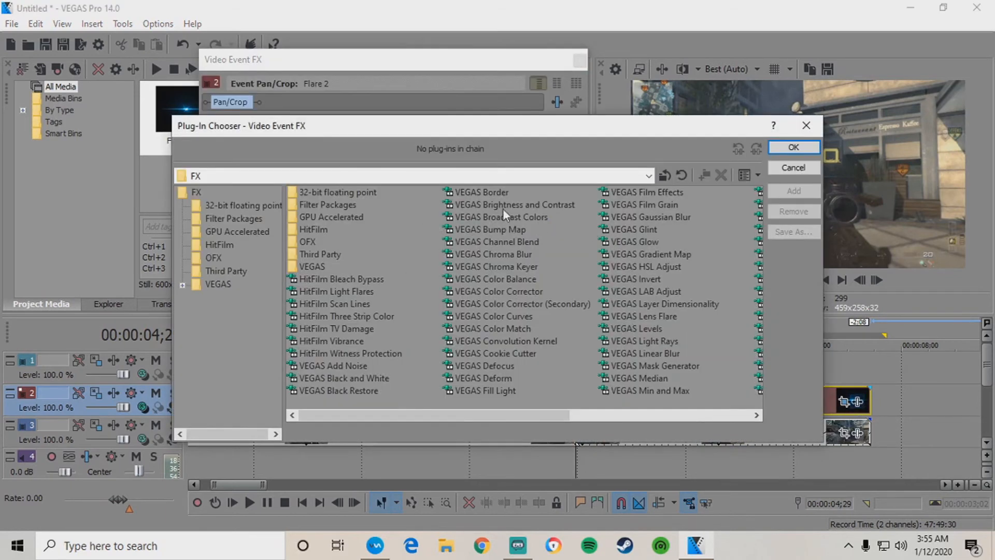
left_click(506, 204)
left_click(794, 191)
left_click_drag(692, 129, 497, 106)
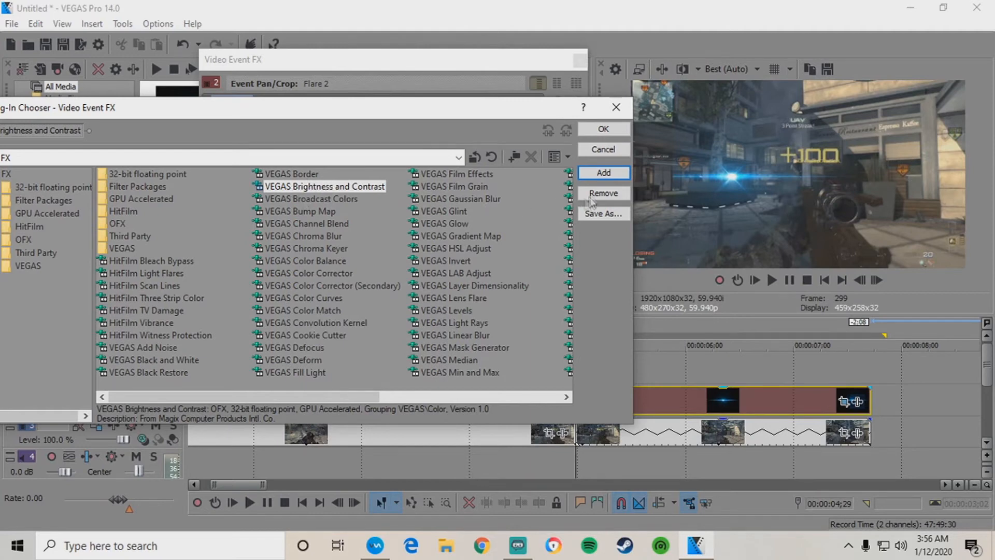
left_click(605, 131)
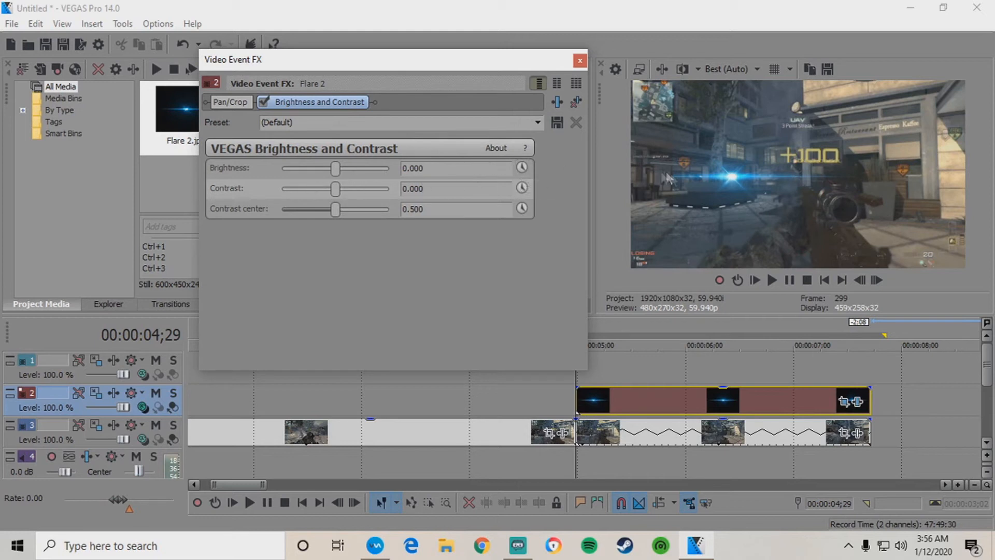
Enable keyframe animation and set starting brightness 0.034 and contrast 0.184 on the flare.
left_click(522, 168)
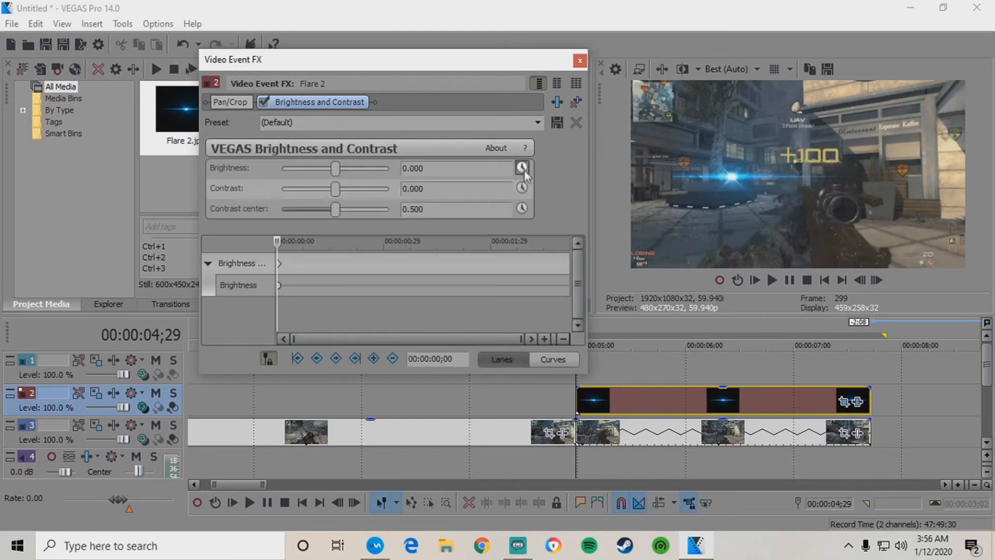
left_click(280, 263)
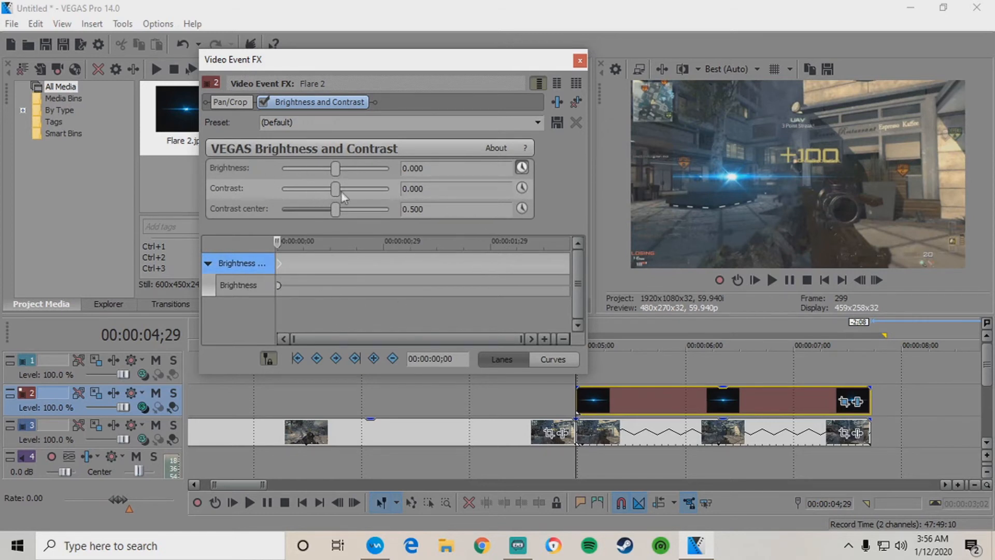
left_click_drag(336, 190, 344, 189)
left_click_drag(335, 166, 337, 166)
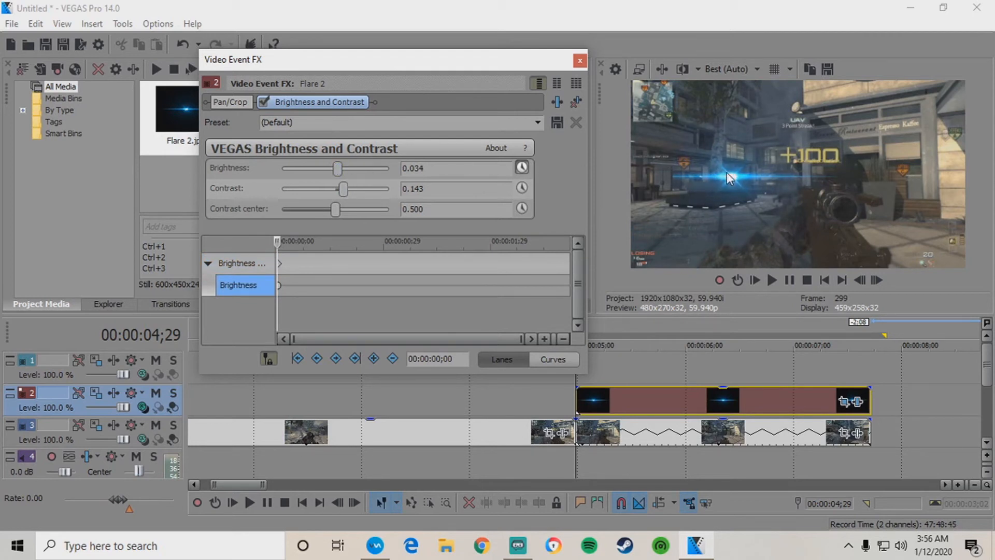
left_click_drag(345, 193, 347, 191)
left_click(522, 187)
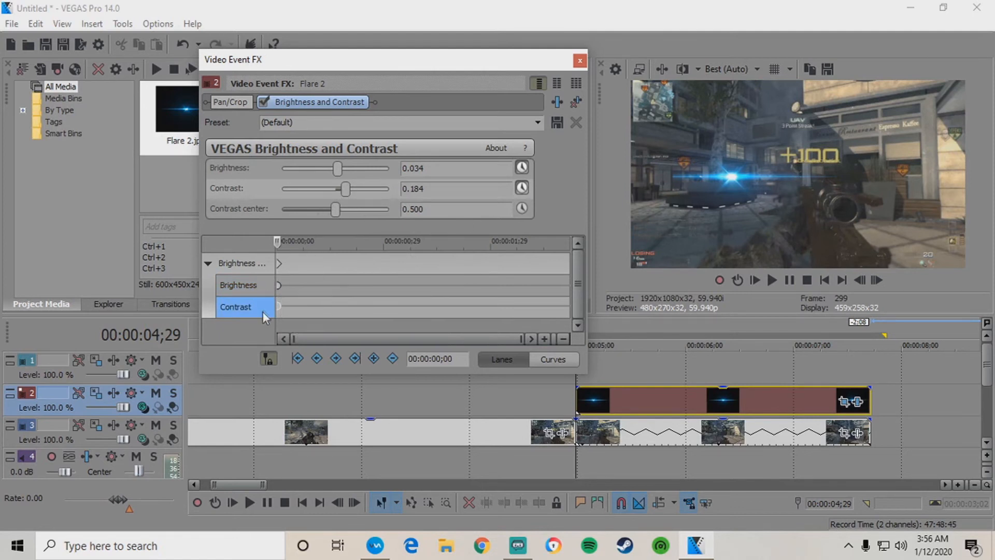
Three frames into the effect, dim the flare brightness to 0.007 as a second keyframe.
left_click(280, 263)
left_click(280, 287)
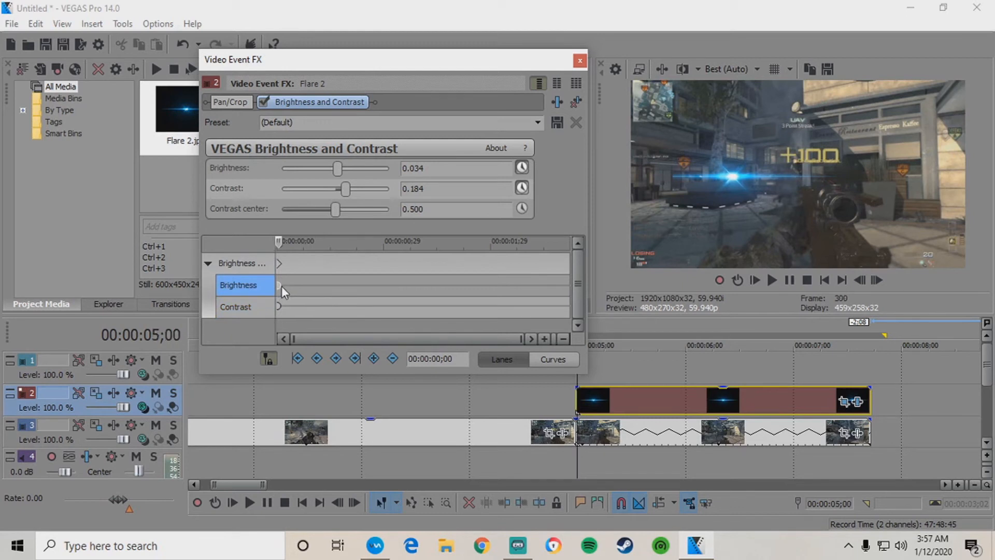
key("Right")
key("Right")
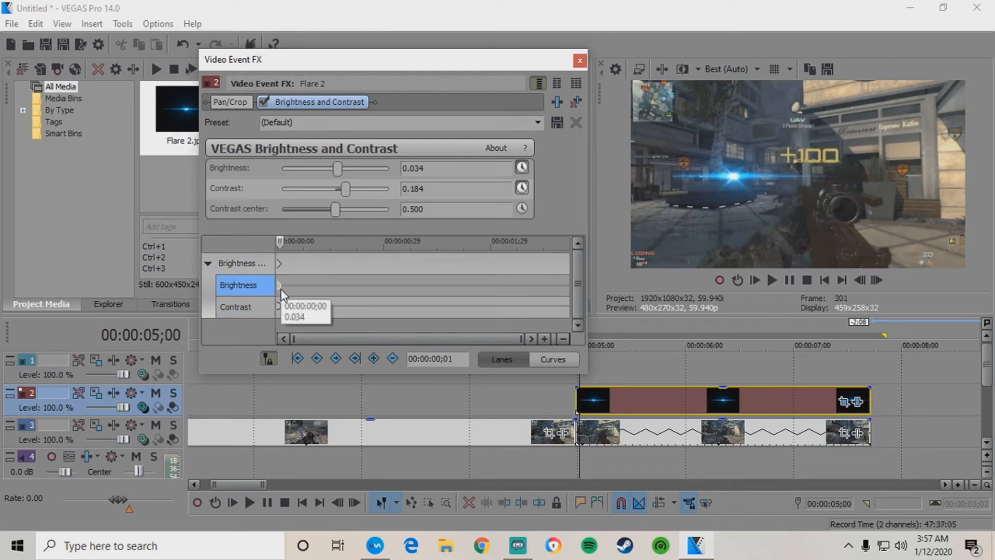
key("Right")
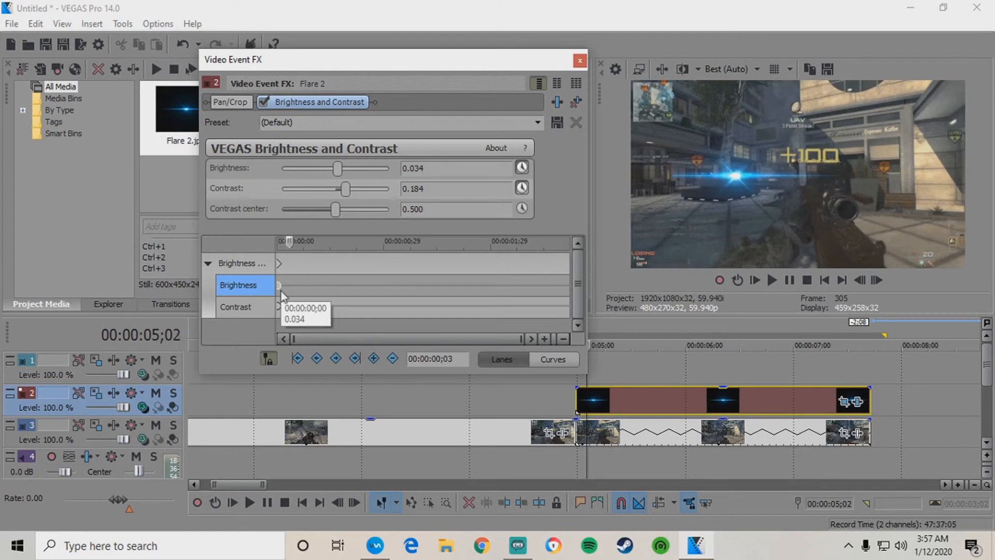
left_click(280, 285)
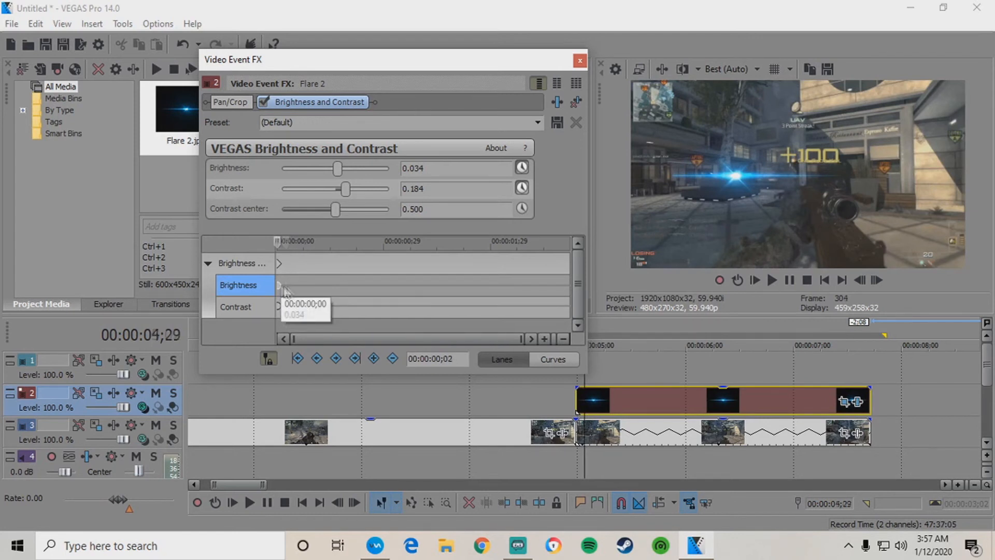
key("Right")
key("Right")
key("Right")
key("Right")
key("Right")
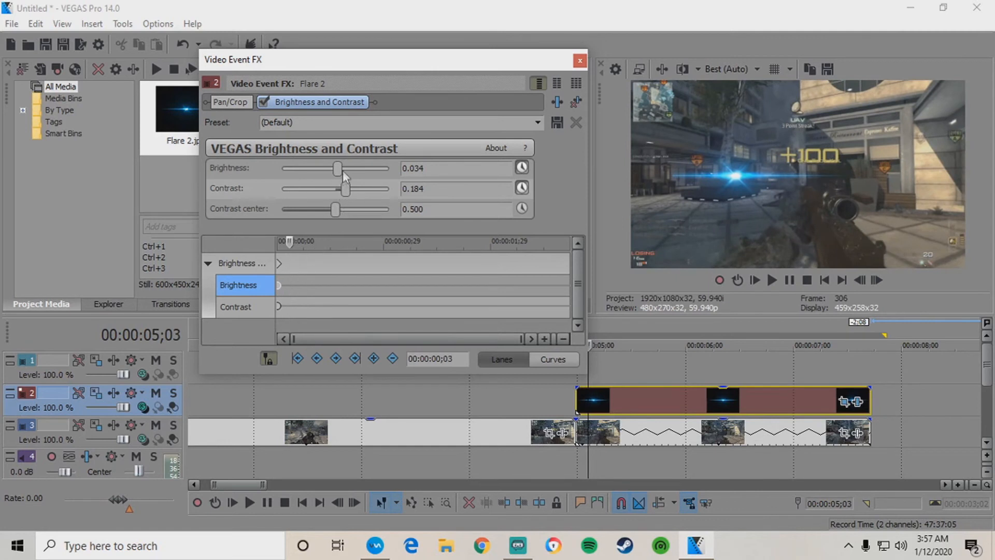
left_click_drag(340, 169, 339, 169)
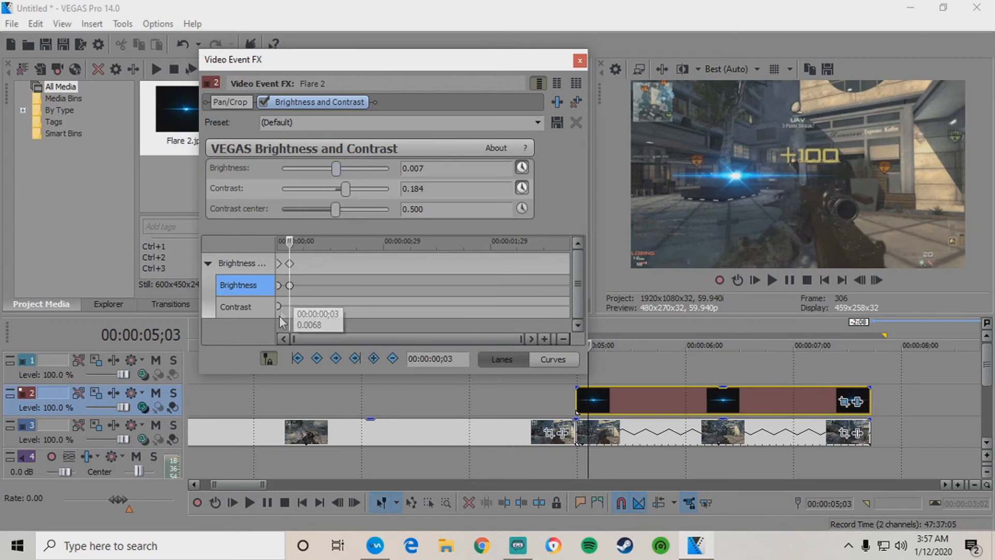
A few frames ahead, add a bright keyframe raising both brightness and contrast.
left_click(291, 263)
key("Right")
key("Right")
key("Right")
key("Right")
key("Right")
key("Right")
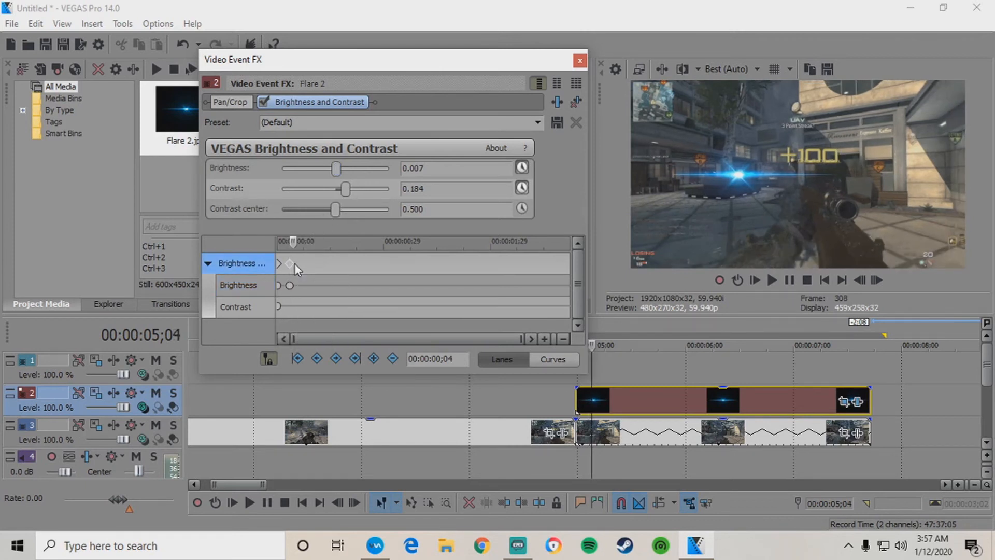
key("Right")
left_click_drag(335, 168, 341, 167)
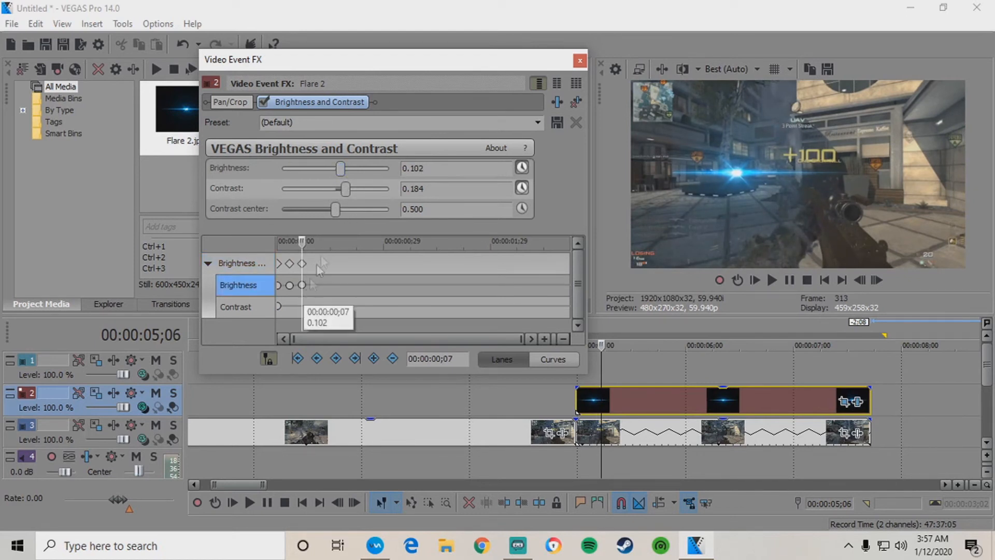
left_click(349, 191)
left_click_drag(348, 192, 352, 196)
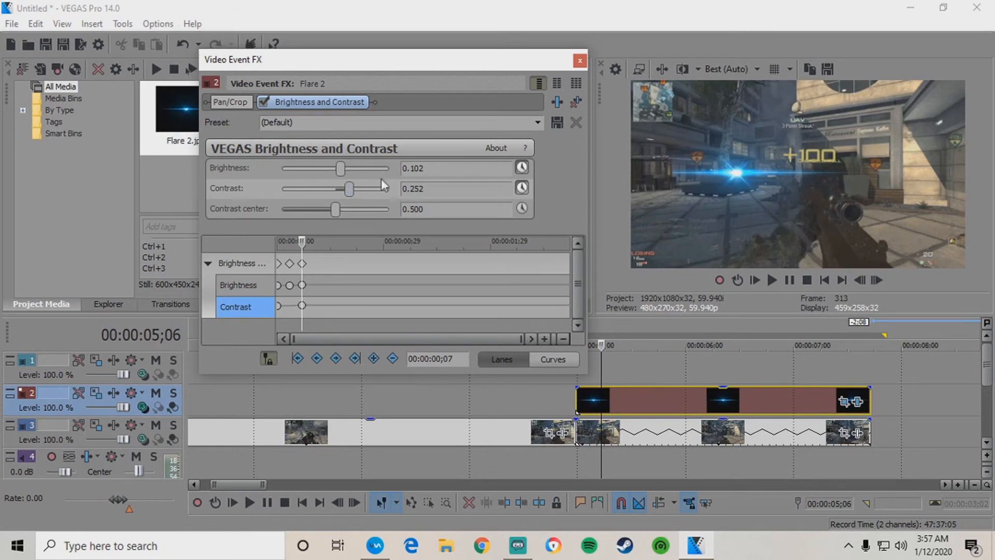
Two frames later, dim brightness to 0.048 and lower the contrast.
left_click(306, 263)
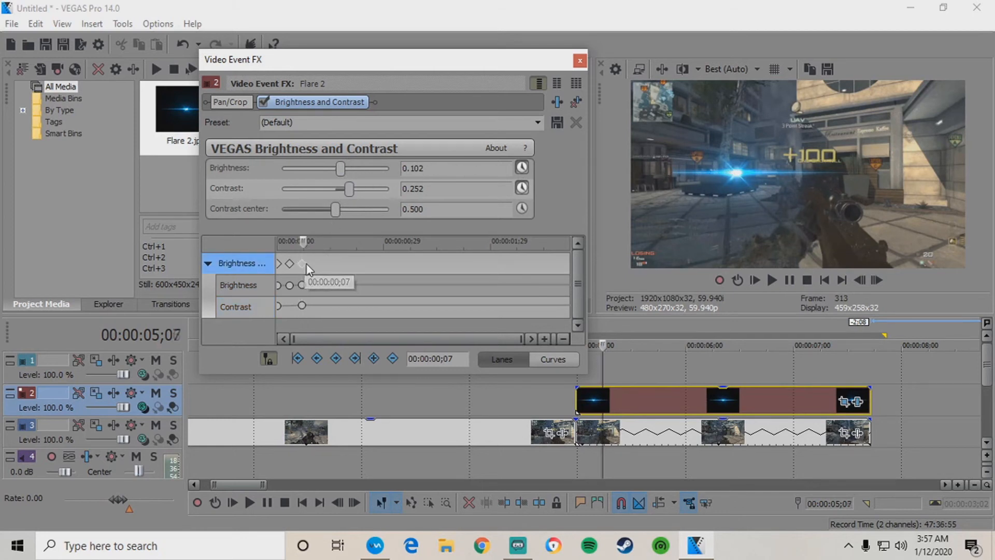
key("Right")
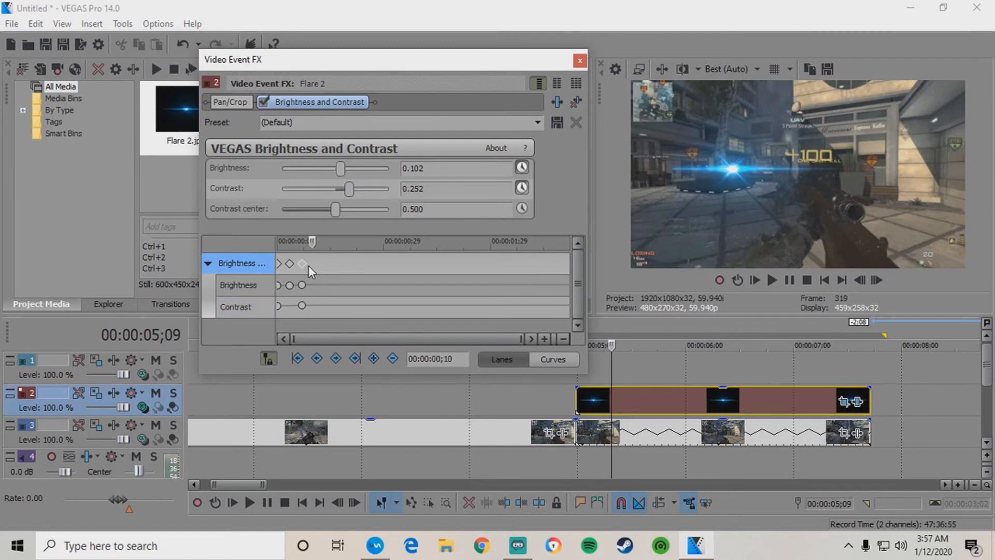
key("Right")
left_click_drag(341, 169, 339, 171)
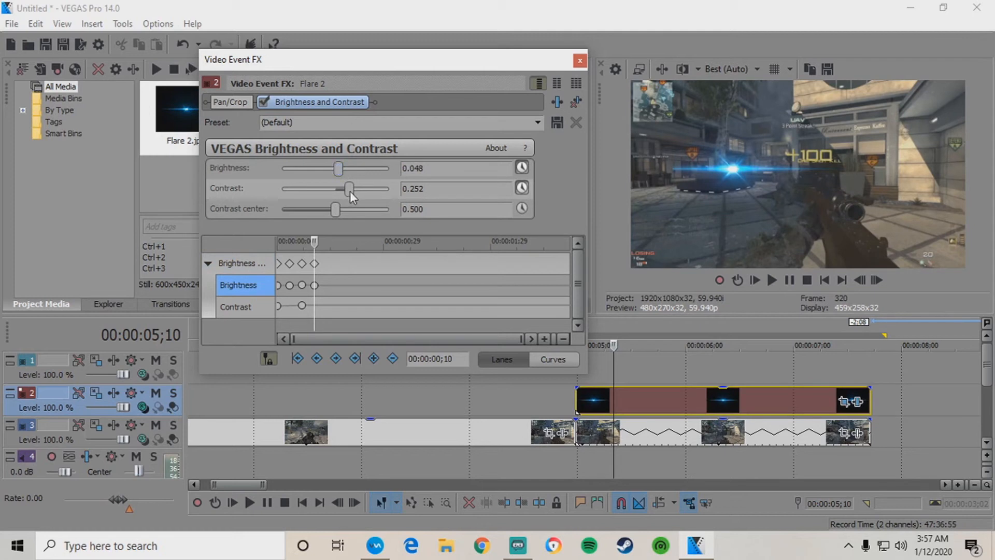
left_click_drag(346, 192, 342, 194)
Brighten the flare to 0.116, then at frame 20 dim it to 0.061 with contrast 0.374.
left_click(316, 264)
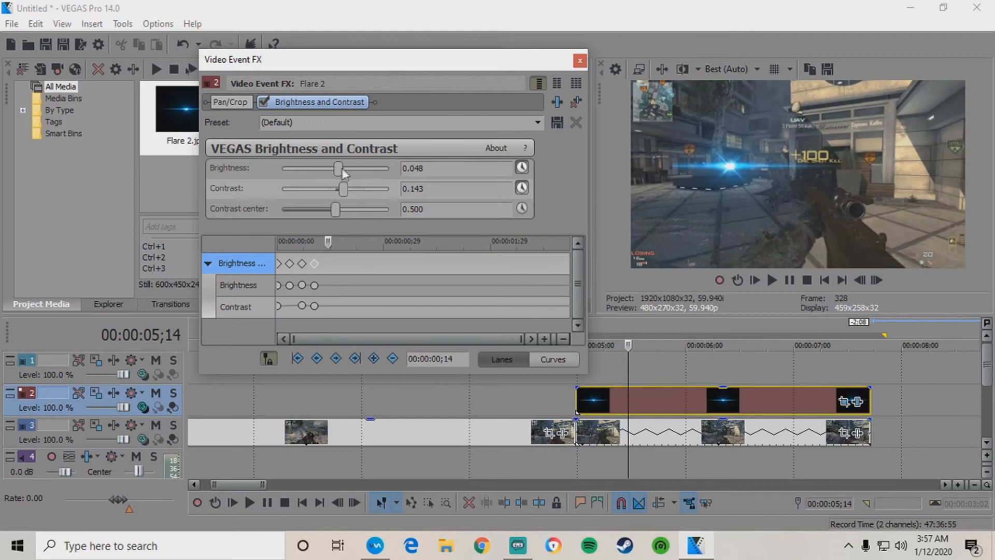
left_click_drag(338, 169, 358, 185)
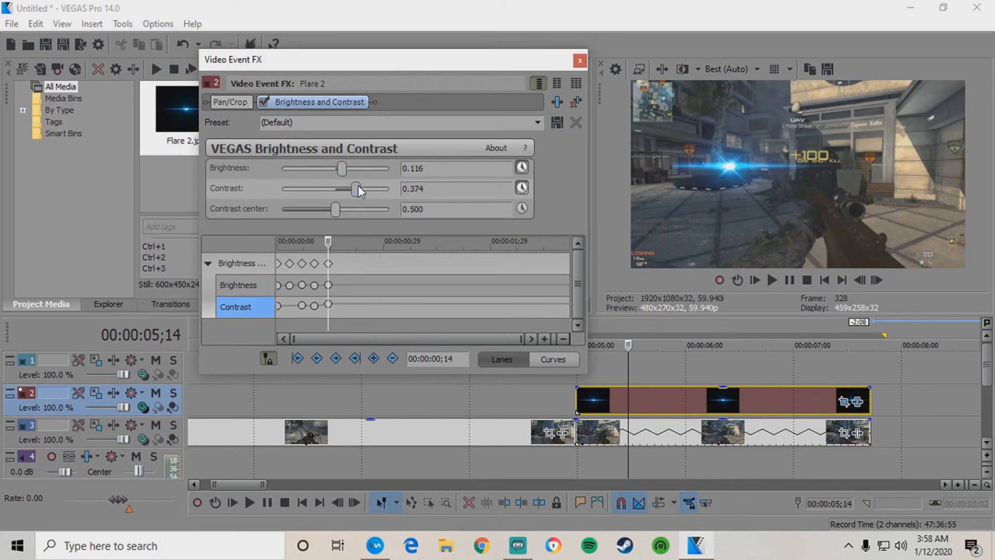
left_click(336, 264)
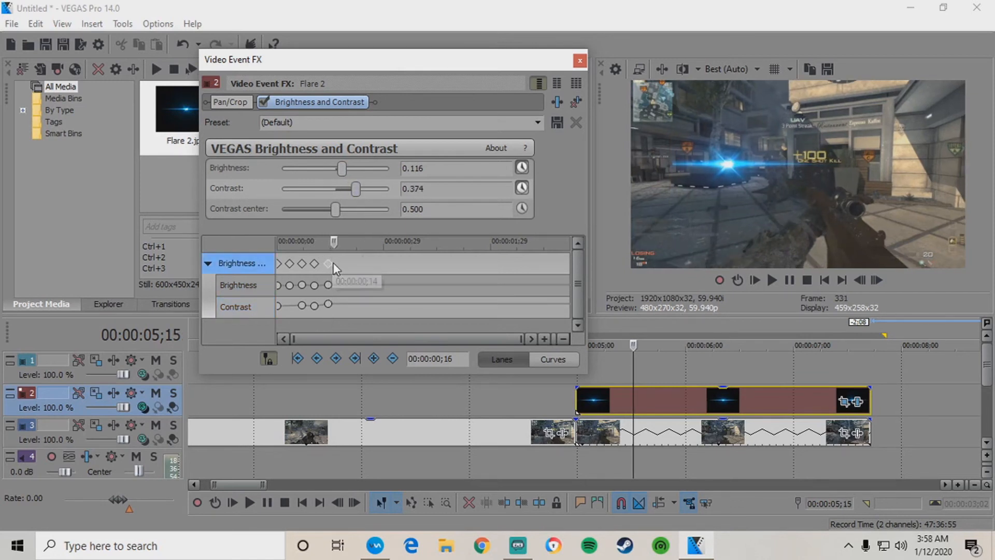
key("Right")
key("Right")
key("Right")
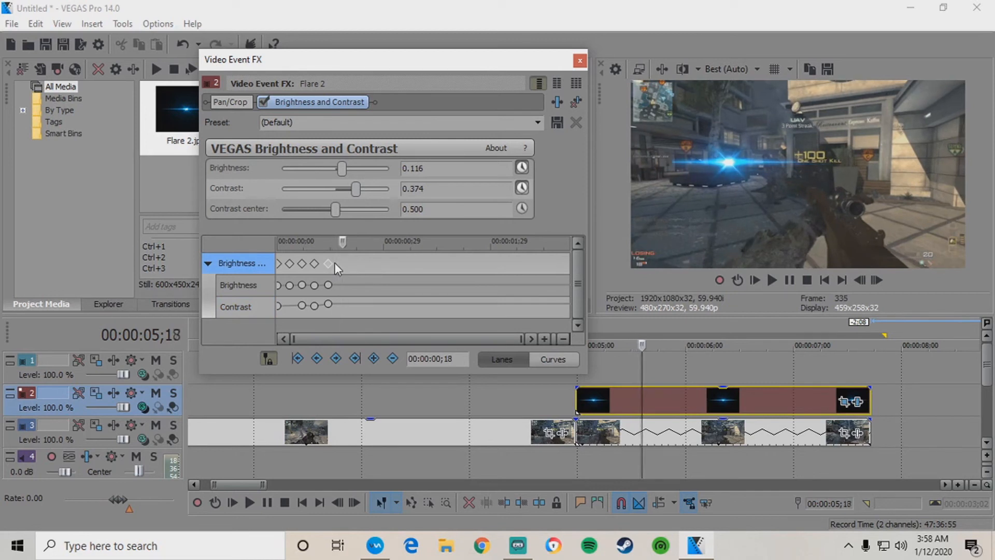
key("Right")
key("Right")
key("Right")
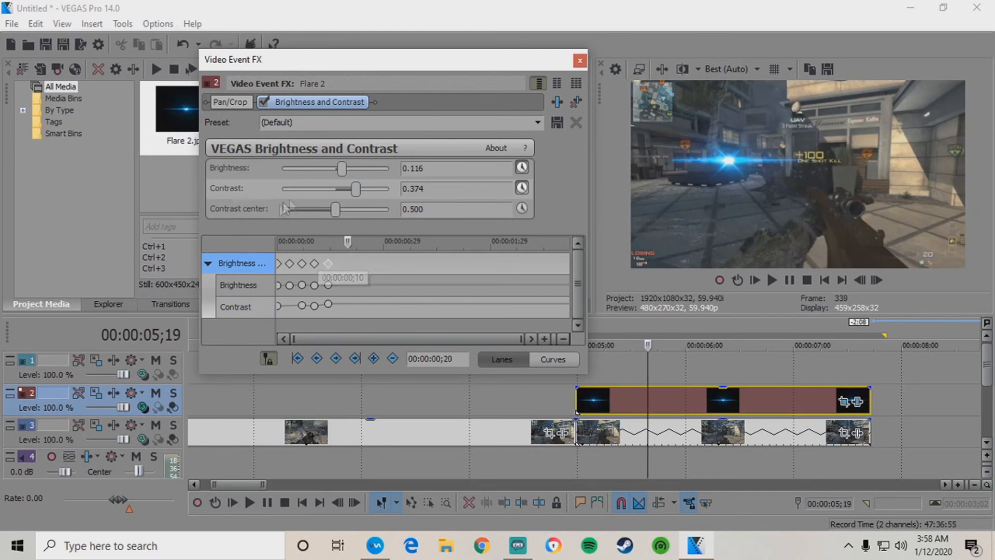
left_click_drag(341, 166, 340, 168)
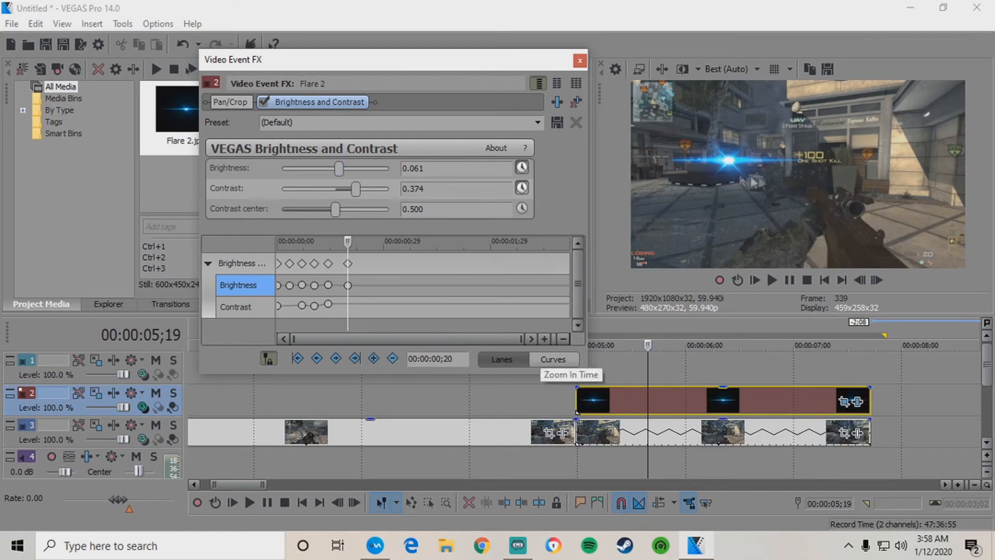
Continue the flicker with alternating brightness and contrast dips and peaks over the next frames.
left_click_drag(358, 191, 346, 191)
left_click(349, 263)
key("Right")
key("Right")
key("Right")
key("Right")
key("Right")
key("Right")
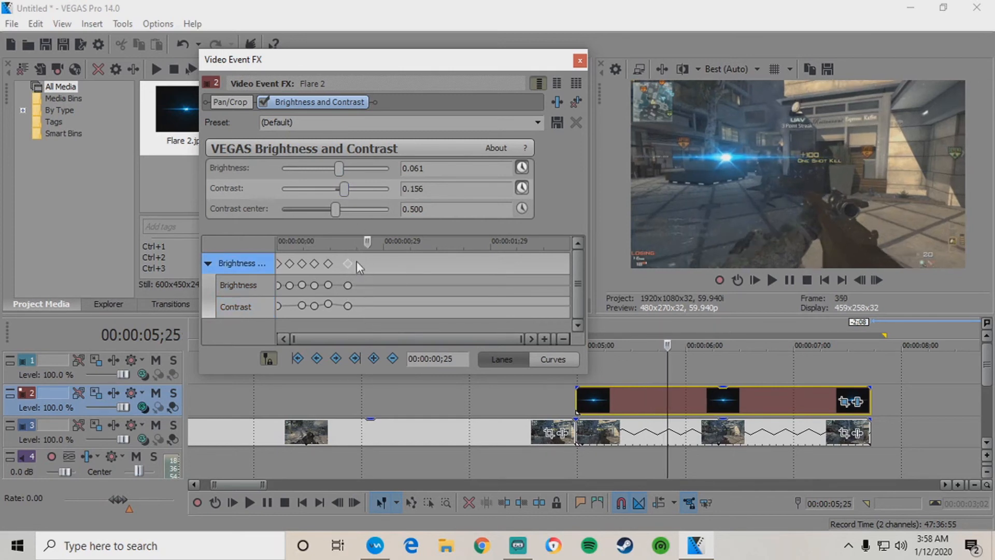
left_click_drag(340, 170, 358, 187)
left_click_drag(370, 266, 380, 265)
left_click_drag(346, 172, 353, 193)
left_click_drag(386, 265, 404, 266)
left_click_drag(343, 167, 347, 210)
Add further brightness and contrast peaks at successive points along the keyframe lanes.
left_click(404, 267)
left_click(414, 284)
left_click(400, 264)
left_click(414, 265)
left_click(428, 264)
left_click(450, 264)
left_click_drag(342, 169, 333, 210)
left_click(465, 262)
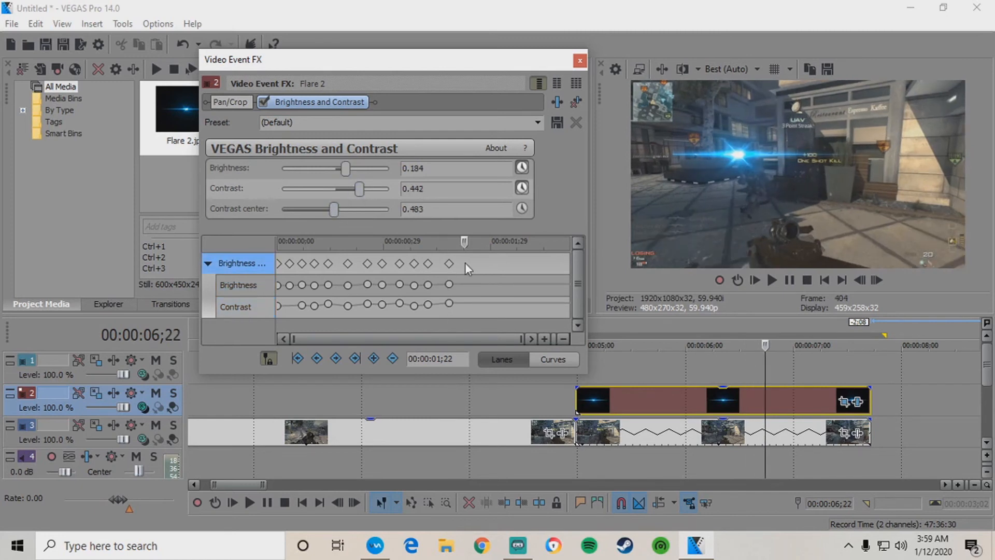
left_click_drag(348, 171, 362, 185)
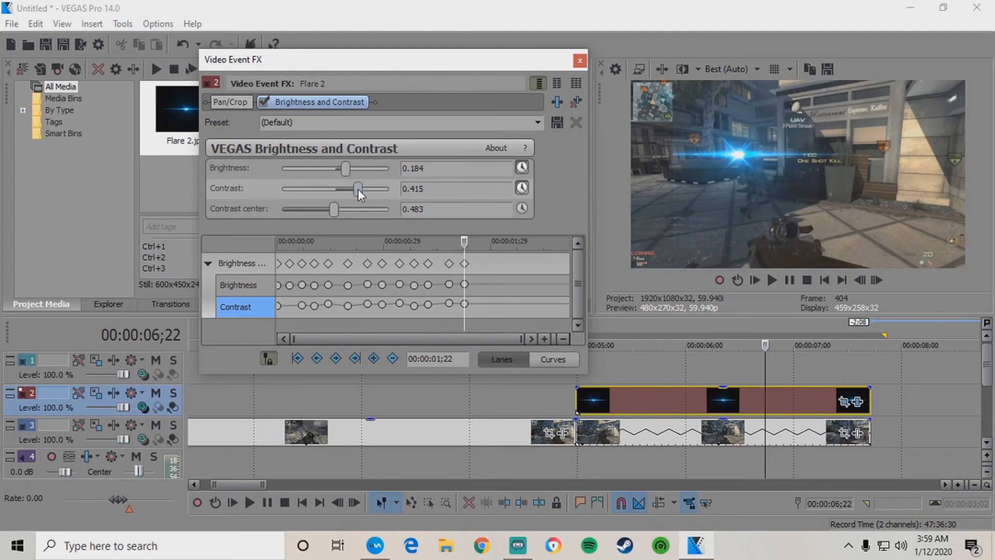
Add the remaining dips and a final keyframe at 02;22 with brightness 0.129, contrast 0.415.
left_click(488, 263)
mouse_move(345, 170)
left_mouse_down()
mouse_move(350, 189)
mouse_move(345, 169)
mouse_move(360, 188)
mouse_move(341, 169)
left_mouse_up()
left_click(508, 263)
left_click(533, 262)
mouse_move(360, 189)
left_mouse_down()
mouse_move(343, 169)
mouse_move(359, 190)
left_mouse_up()
left_click(845, 369)
left_click(851, 369)
left_click(864, 369)
left_click(870, 375)
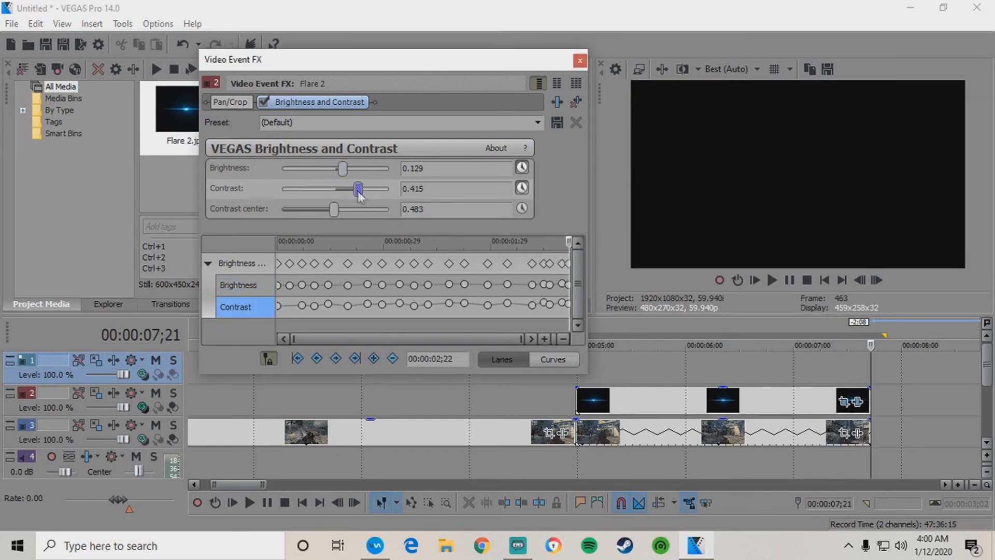
Close Video Event FX, play the 4;21–7;23 selection several times, then clear it at 4;29.
left_click(580, 61)
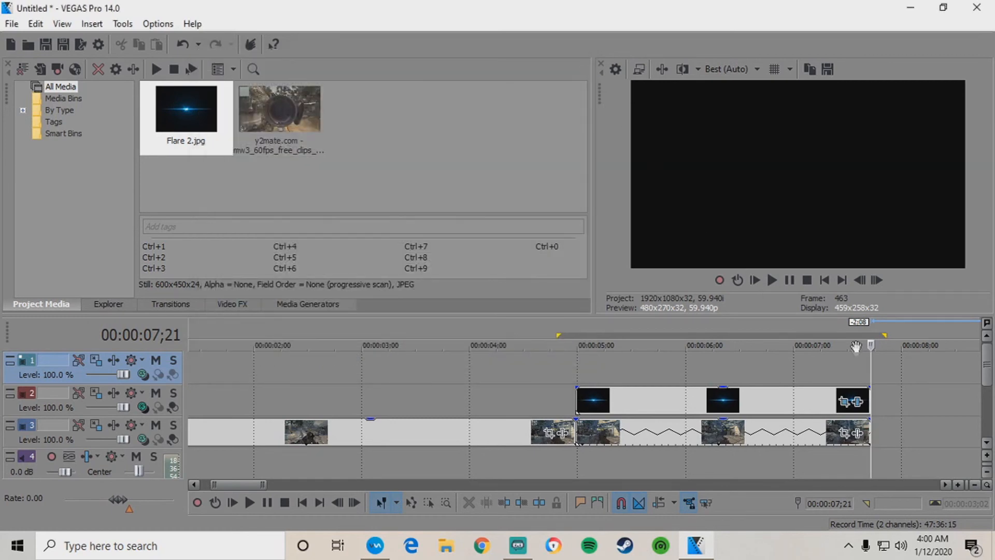
left_click_drag(877, 370, 547, 370)
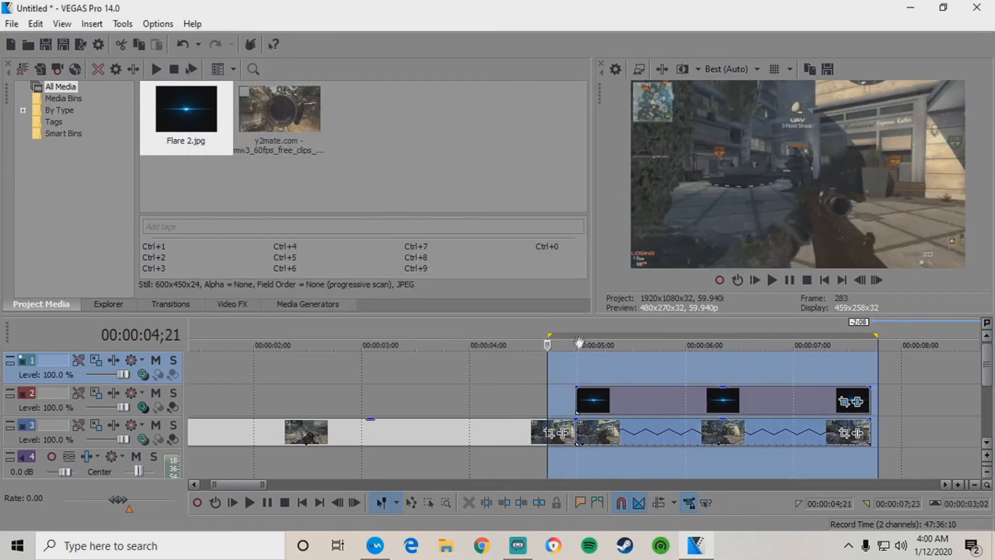
key("space")
key("space")
left_click(772, 281)
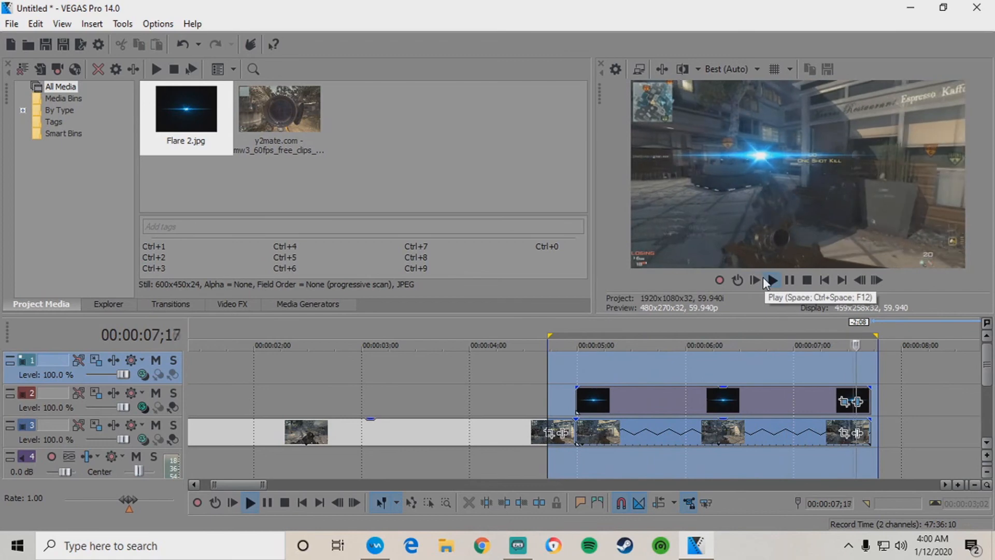
left_click(773, 281)
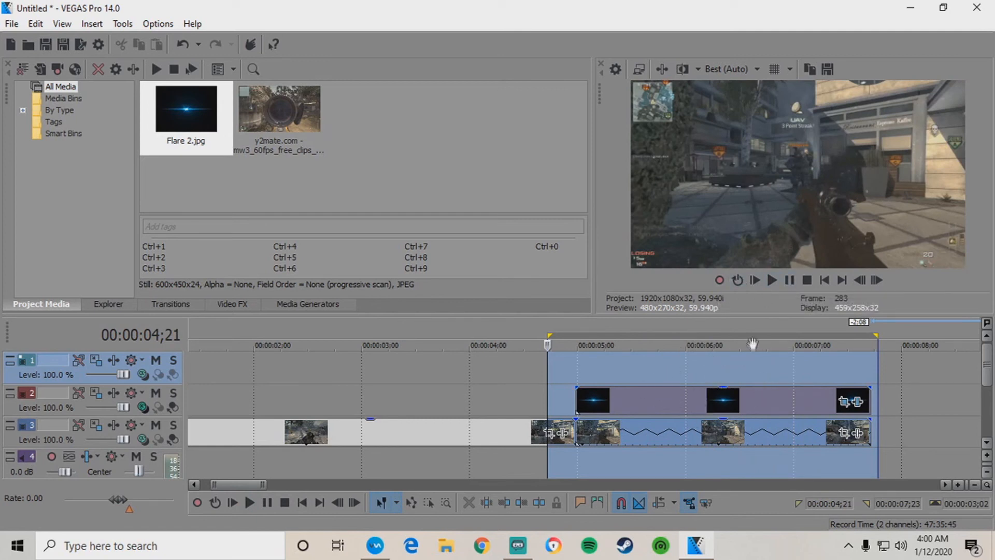
left_click(576, 370)
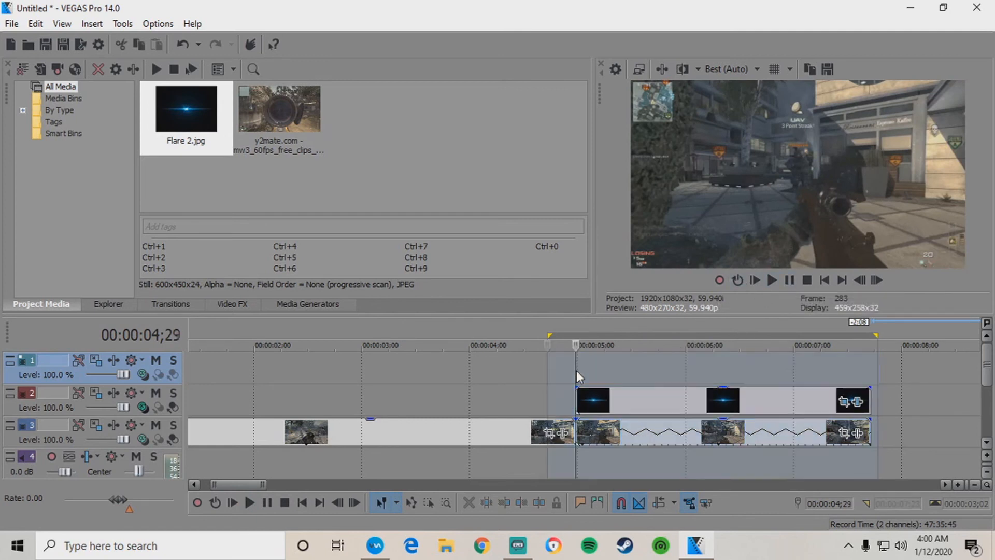
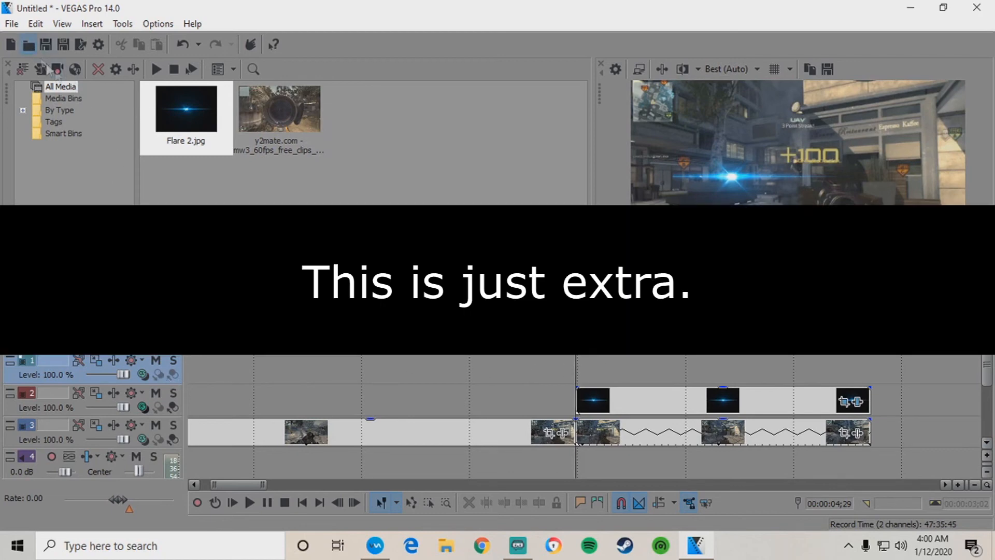
Import Black Bars.png onto track 1 and stretch it to match the other clips.
left_click(28, 44)
left_click(351, 176)
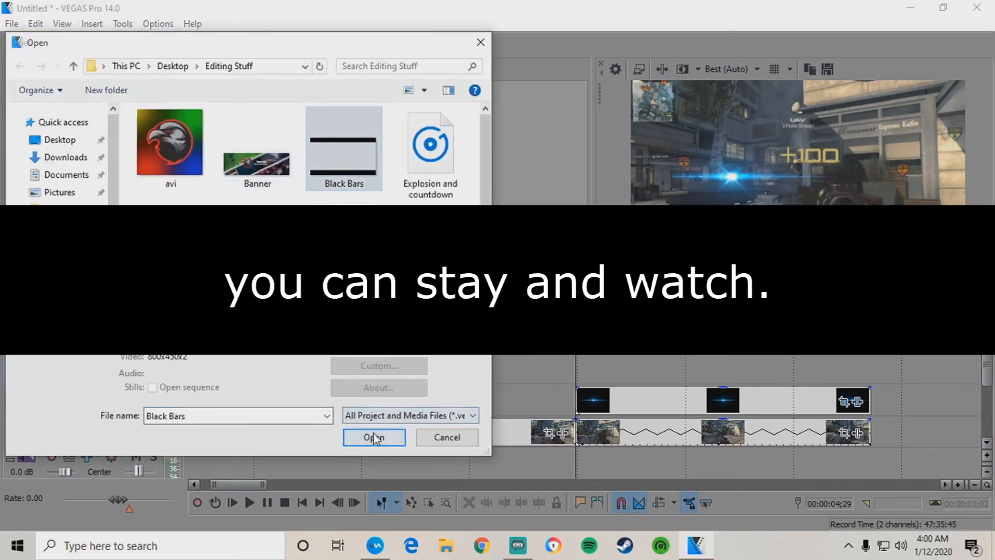
left_click(377, 437)
left_click_drag(619, 368, 80, 381)
scroll(626, 405, "down", 3)
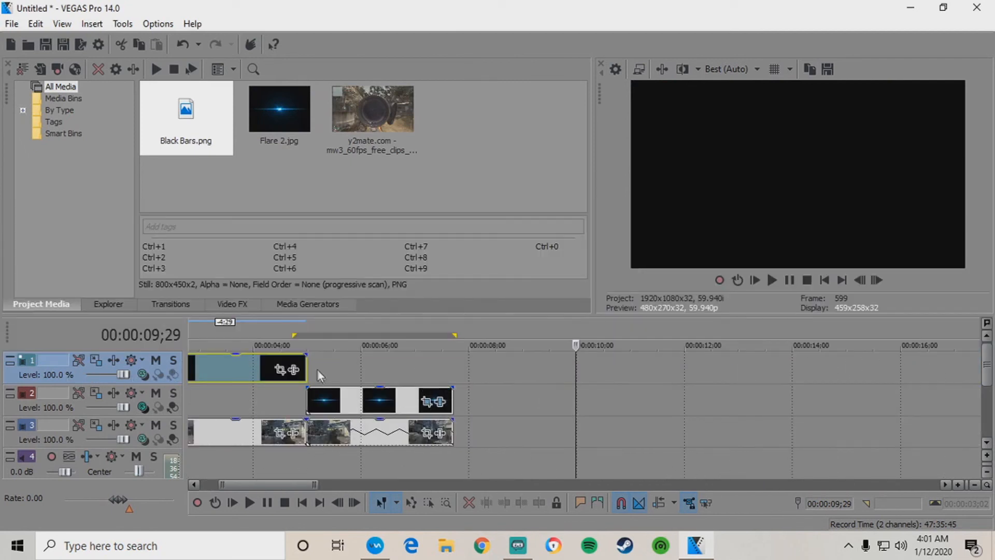
left_click_drag(361, 368, 452, 369)
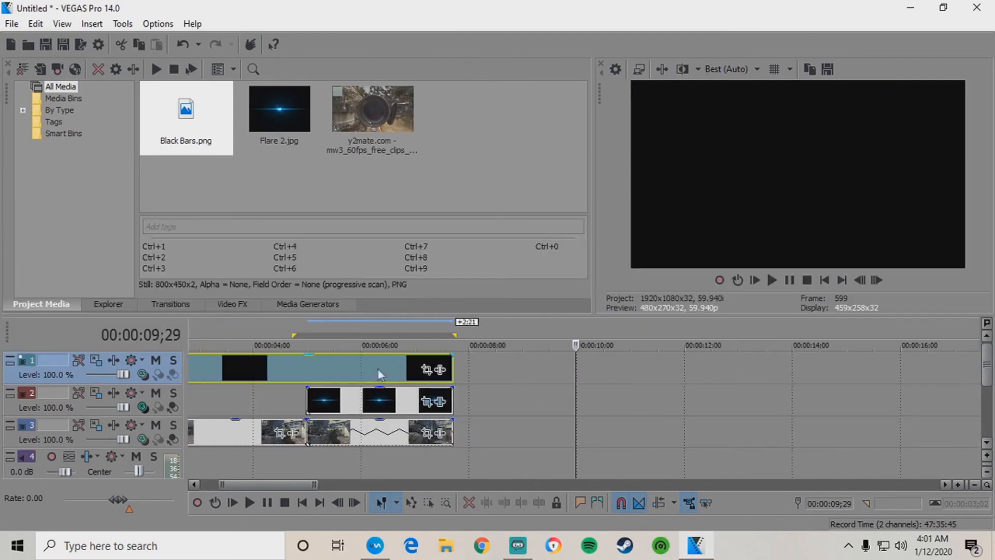
Check the Black Bars event at several timeline points, then delete it from track 1.
left_click(308, 362)
scroll(421, 386, "up", 2)
left_click(623, 365)
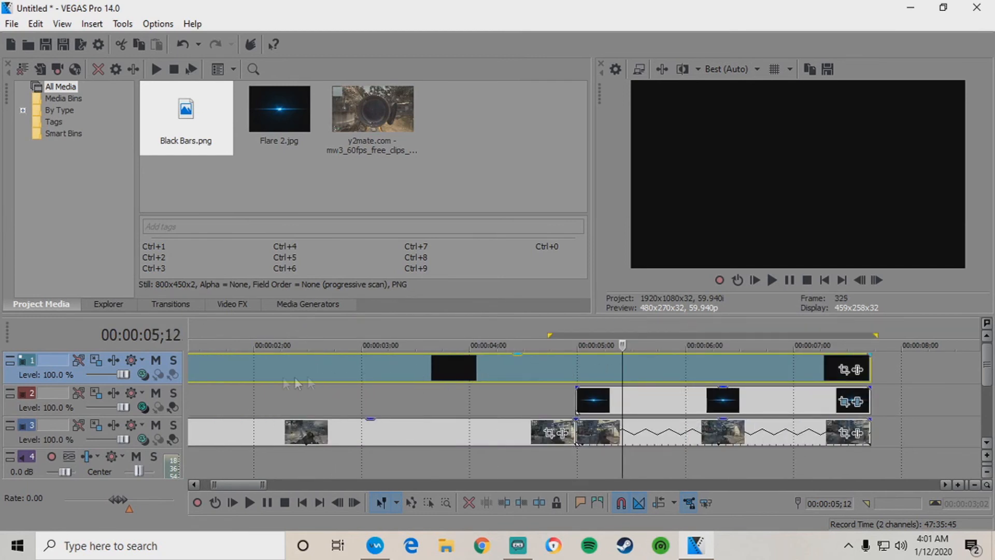
left_click(210, 368)
scroll(246, 377, "down", 1)
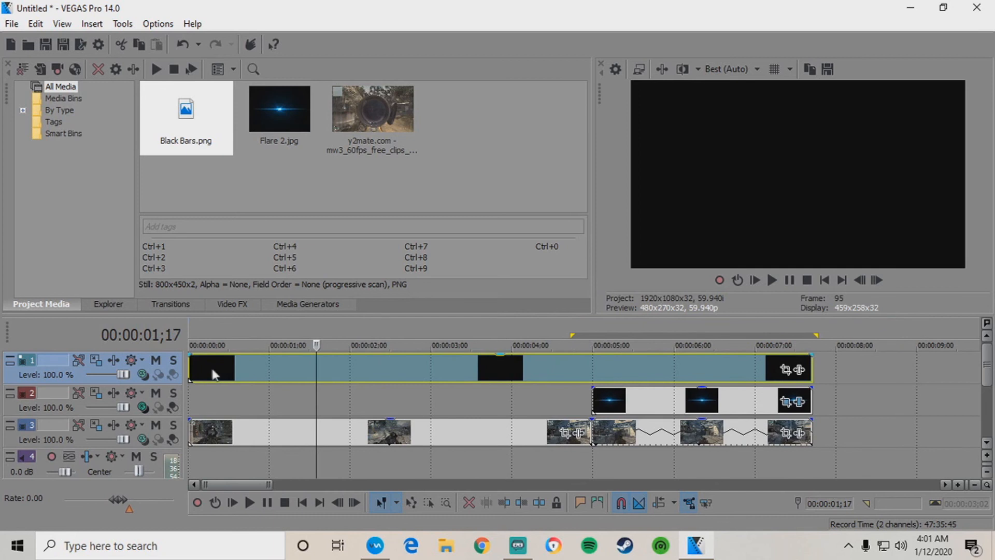
left_click(192, 369)
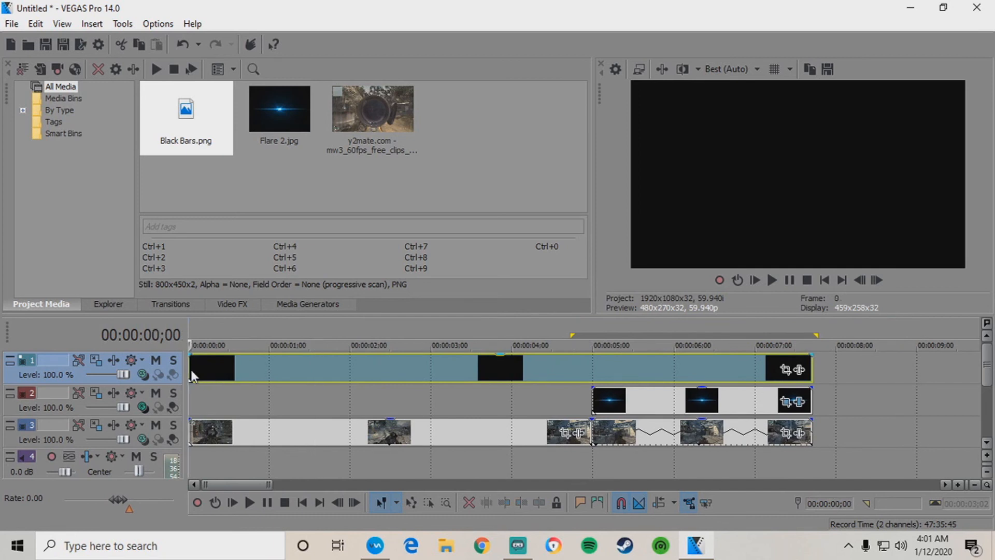
left_click(289, 369)
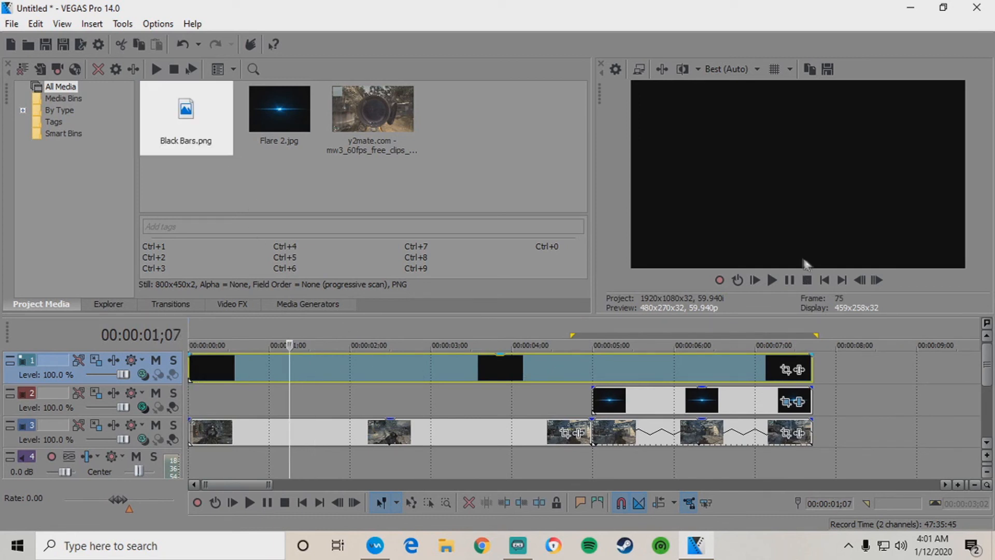
right_click(611, 368)
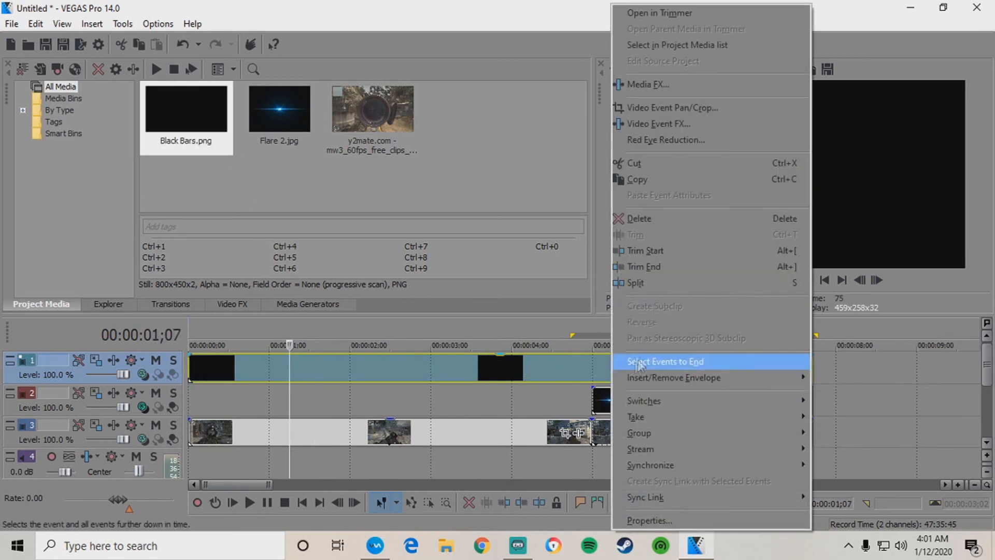
left_click(657, 220)
left_click(595, 369)
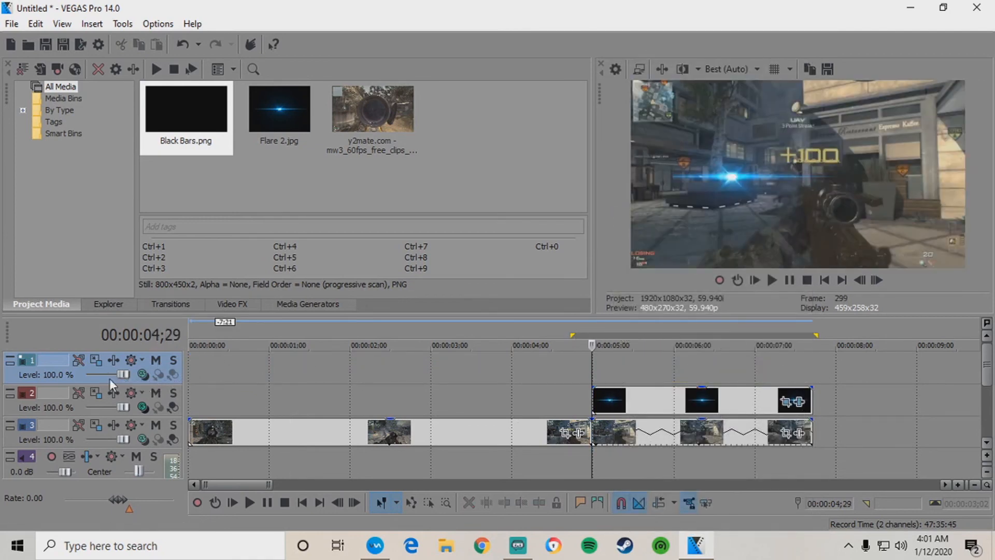
Insert a new video track and place a Black Solid Color generator event on track 2.
right_click(89, 381)
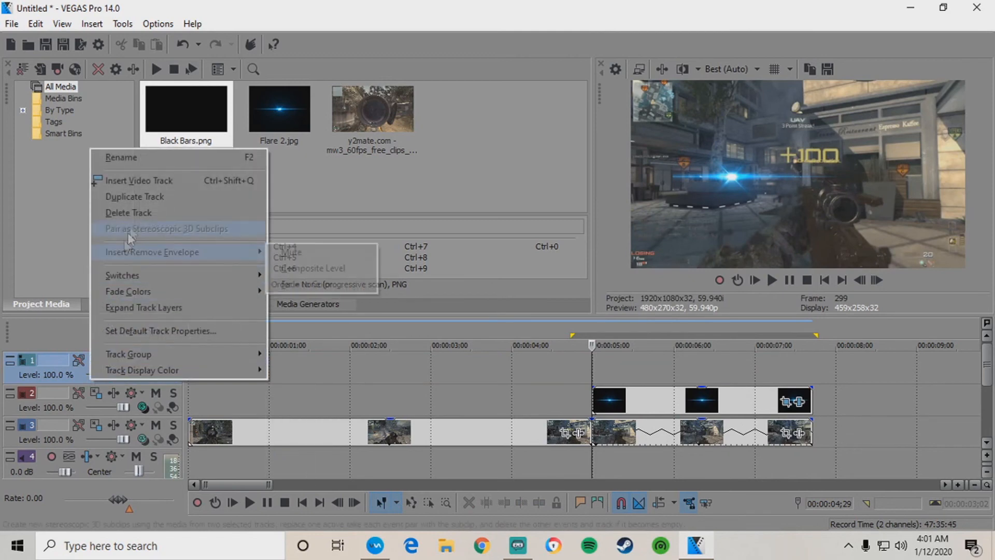
left_click(154, 181)
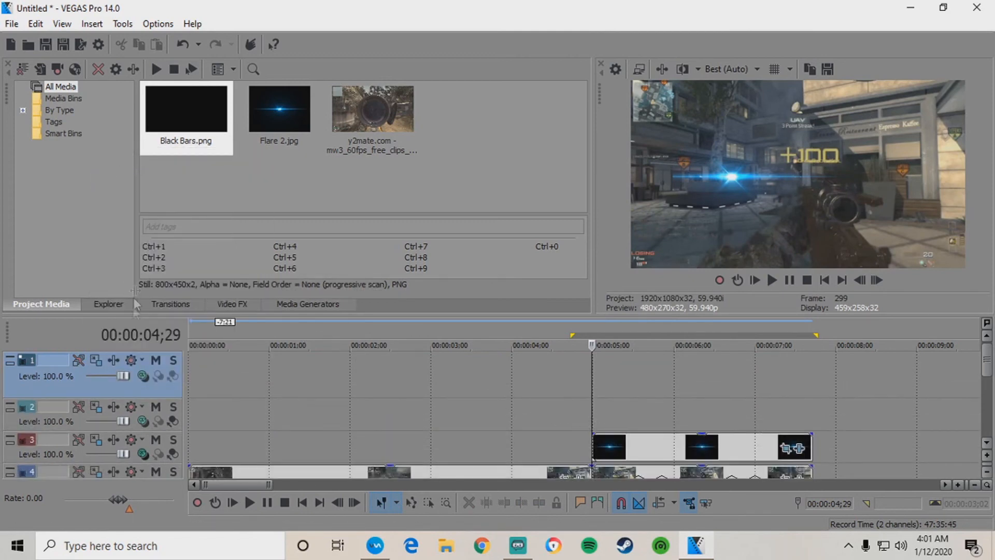
left_click(232, 304)
left_click(308, 304)
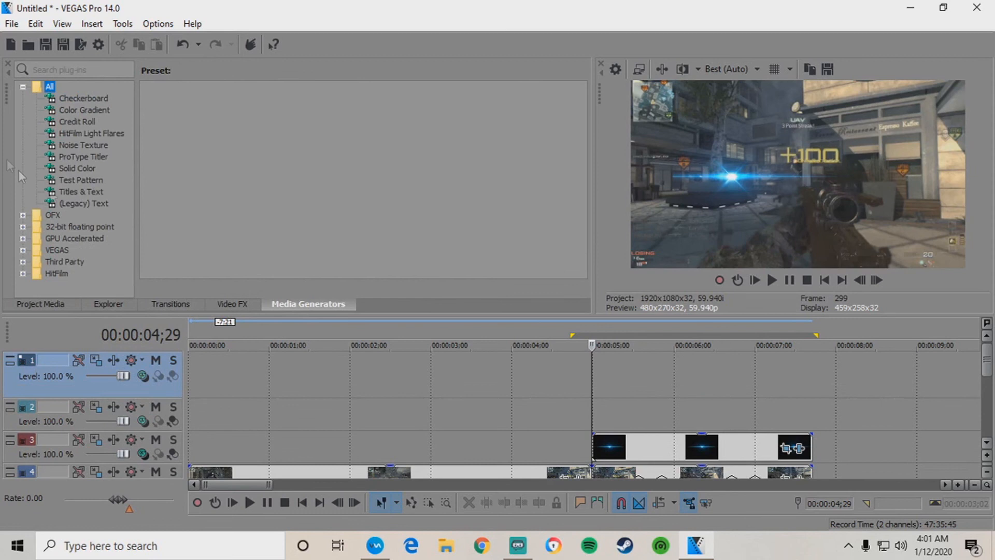
left_click(79, 156)
left_click(77, 168)
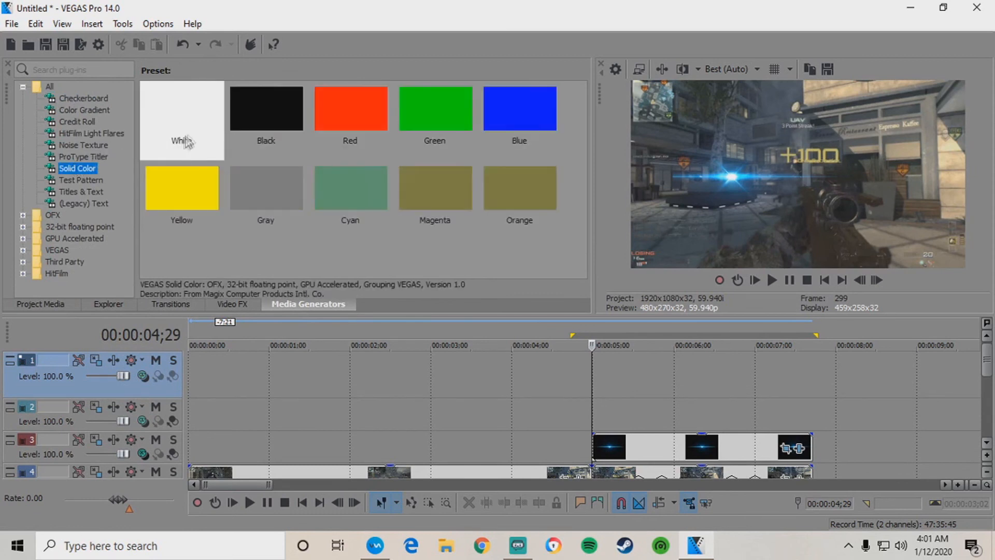
left_click(260, 115)
left_click_drag(260, 115, 598, 410)
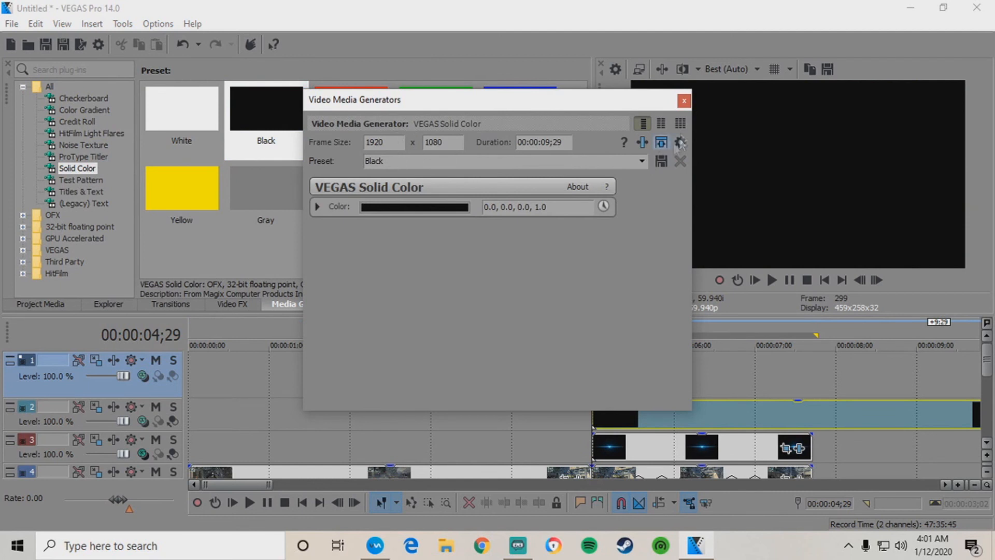
Shift the black event's Pan/Crop Y Center to 1,485.0 so only a bar remains.
left_click(684, 101)
left_click(595, 410)
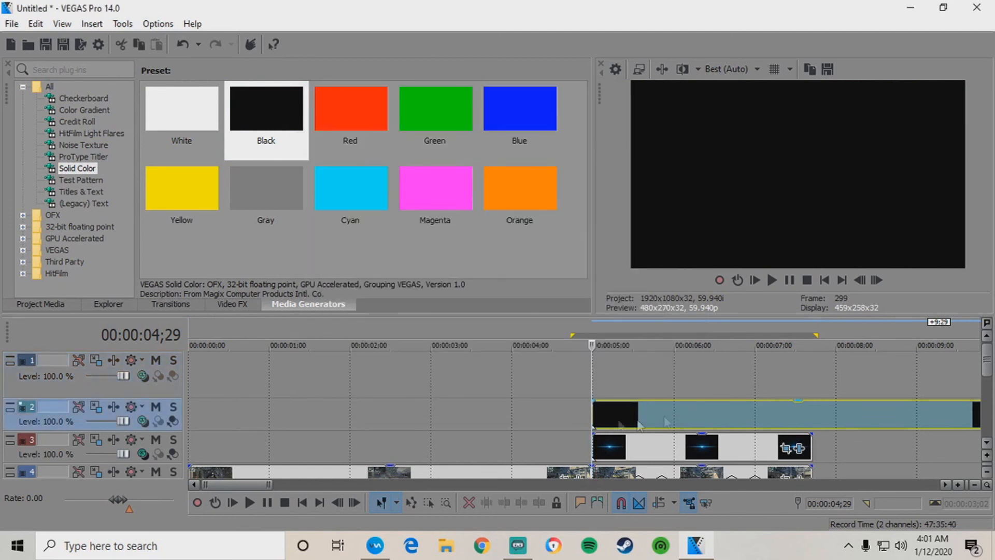
scroll(639, 425, "down", 3)
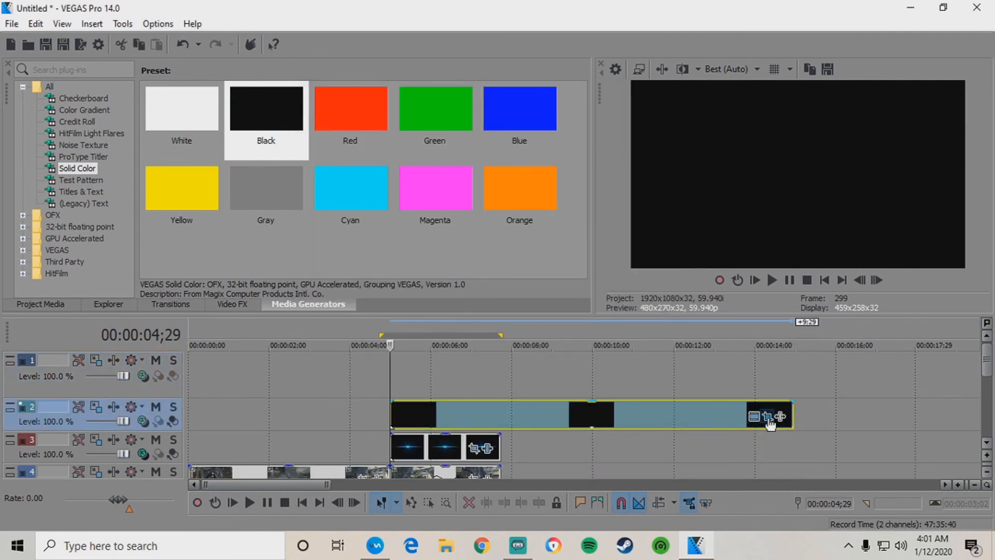
left_click(768, 417)
left_click_drag(416, 226, 411, 330)
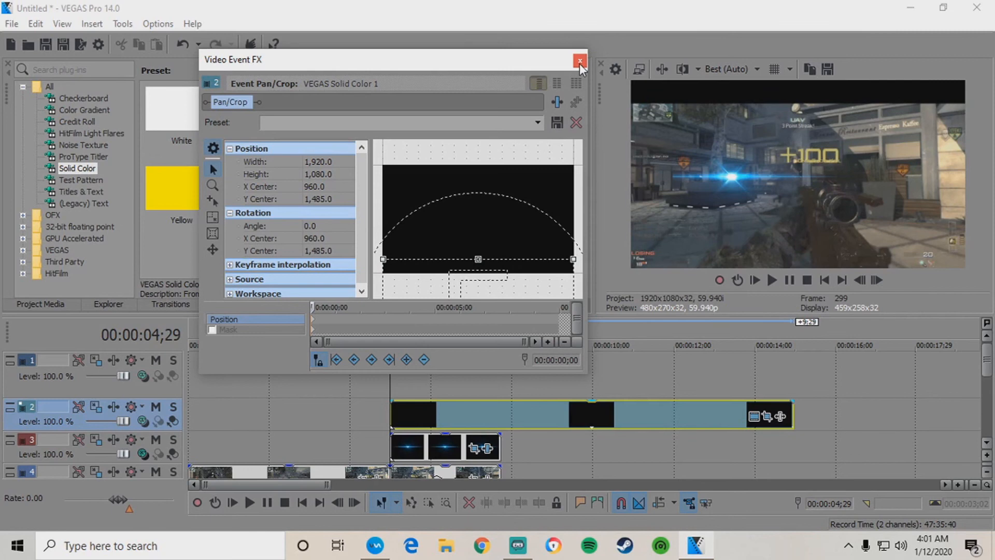
left_click(580, 61)
right_click(397, 377)
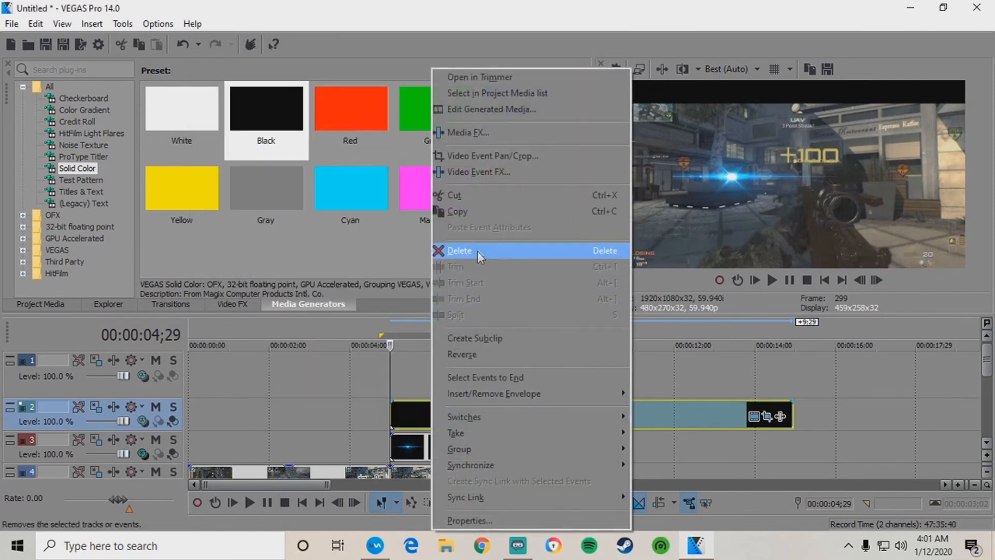
left_click(475, 213)
right_click(387, 364)
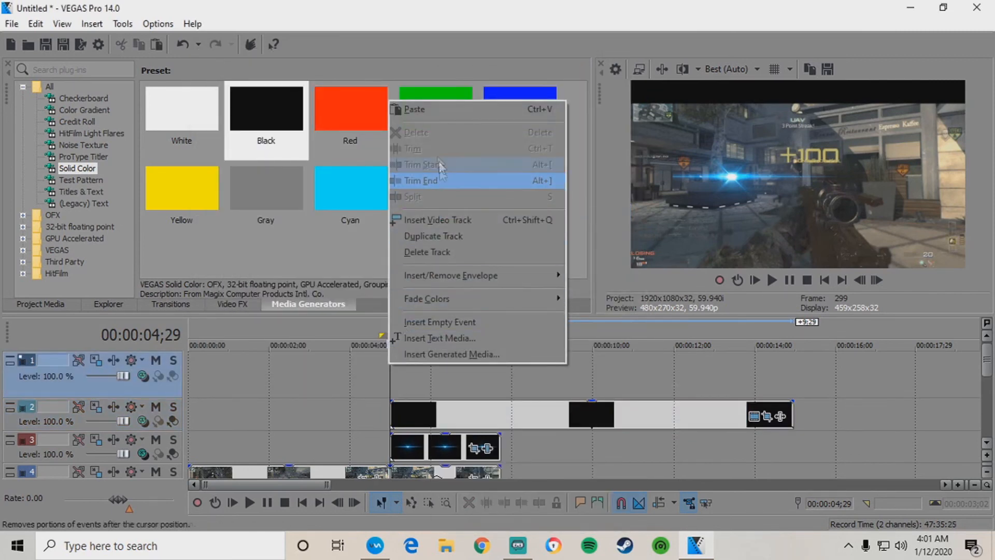
left_click(430, 108)
left_click(587, 246)
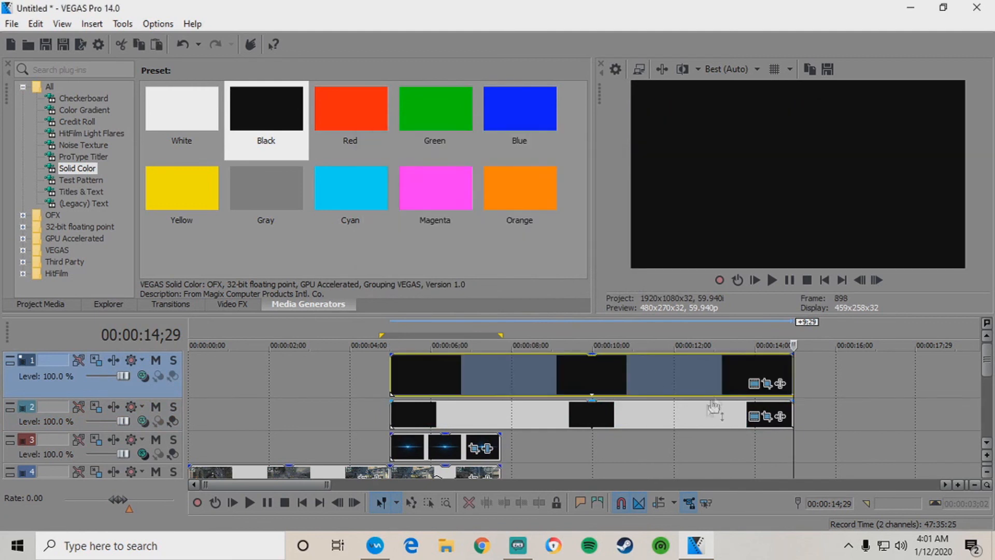
left_click(768, 384)
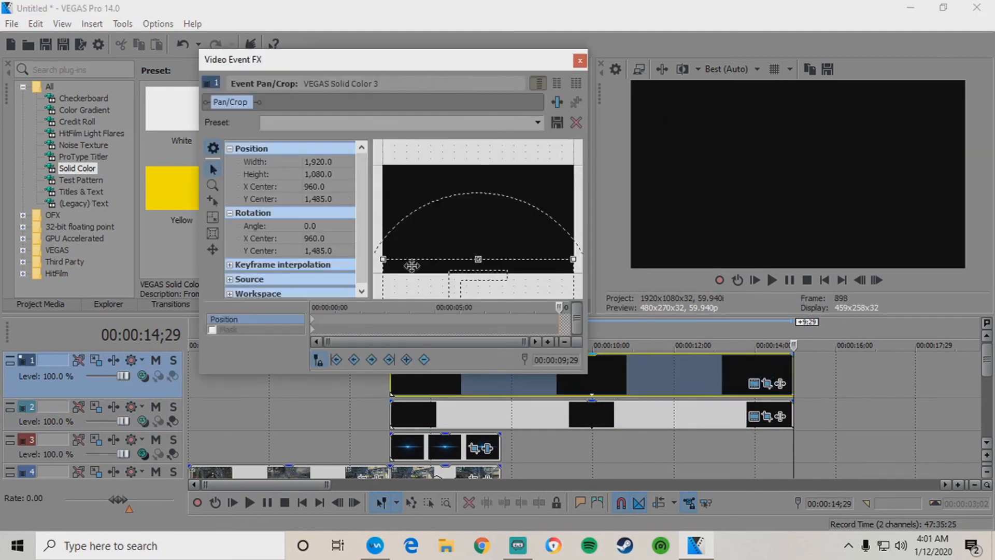
left_click(315, 327)
left_click_drag(428, 279, 426, 91)
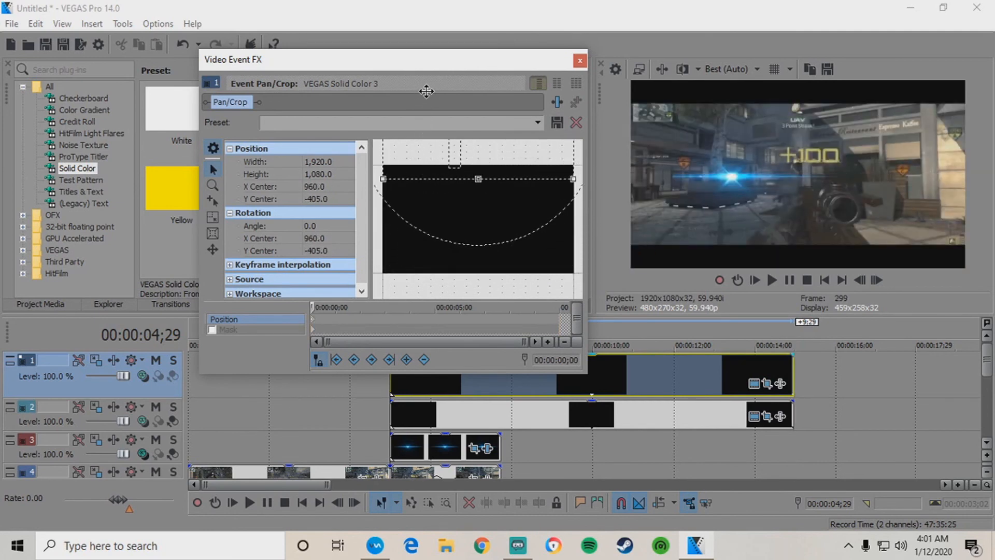
left_click(580, 61)
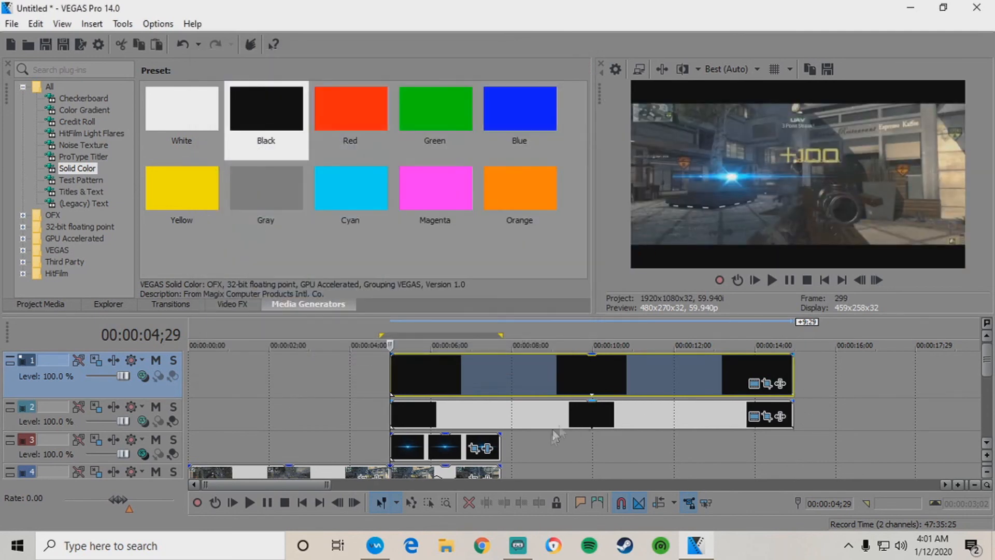
left_click_drag(510, 443, 384, 452)
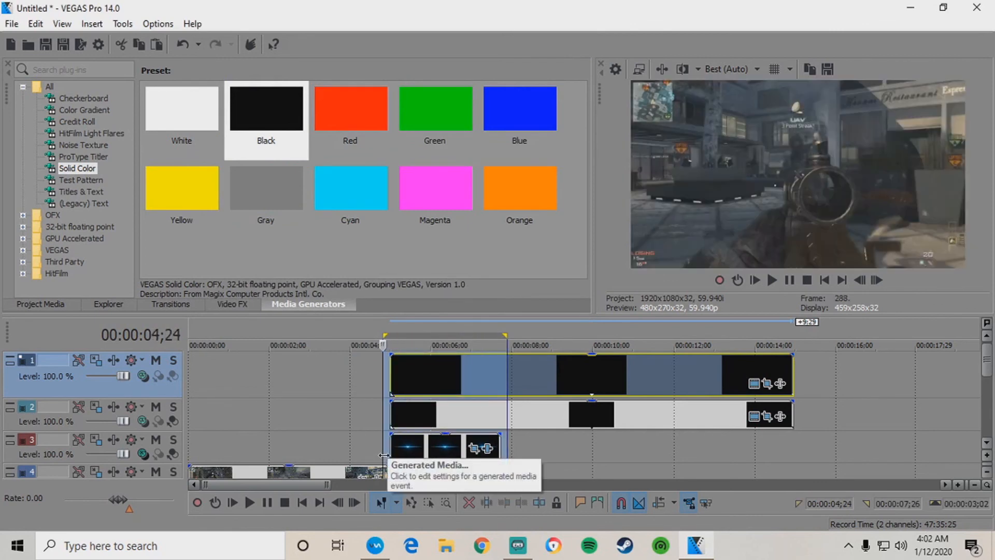
key("space")
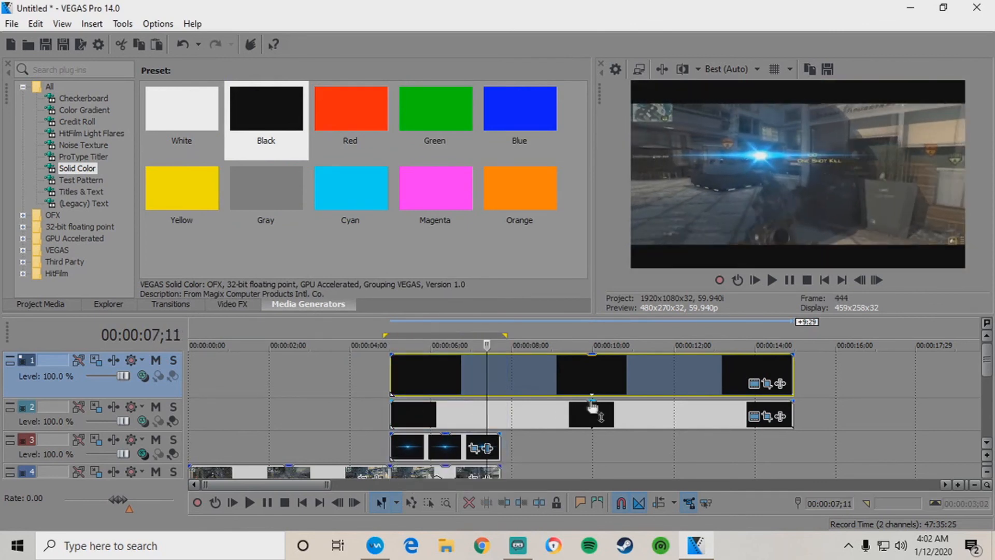
left_click(773, 281)
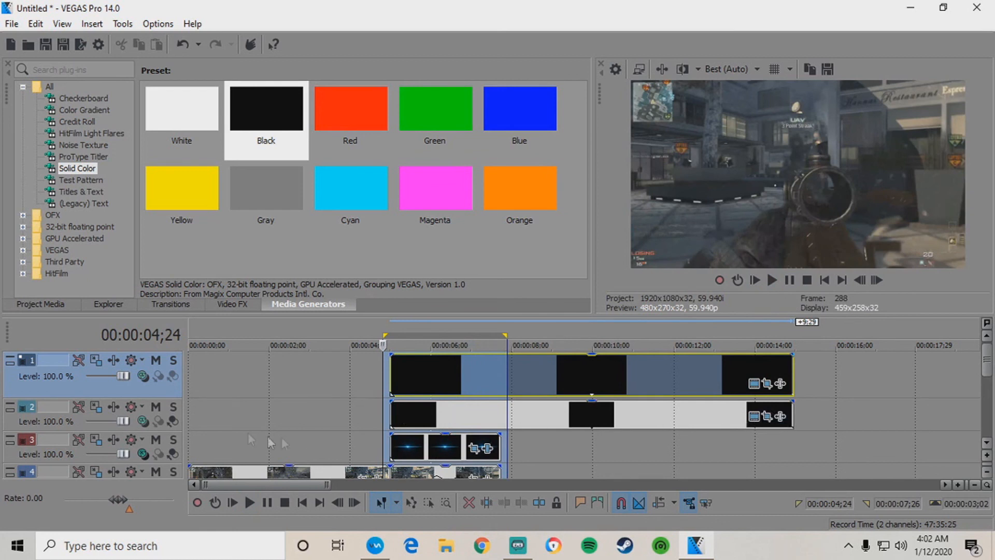
left_click(131, 429)
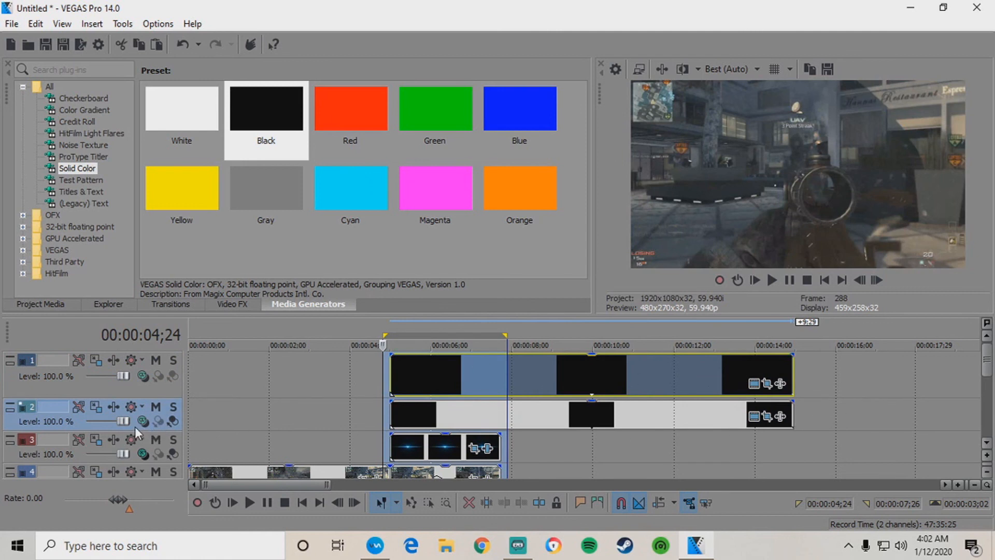
left_click(392, 450)
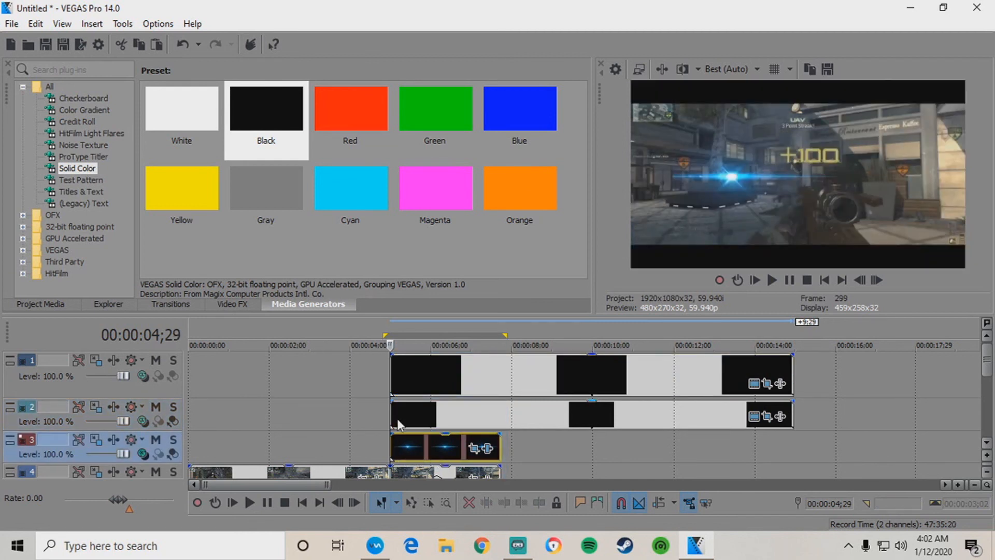
Insert a new empty video track above the flare track.
right_click(134, 465)
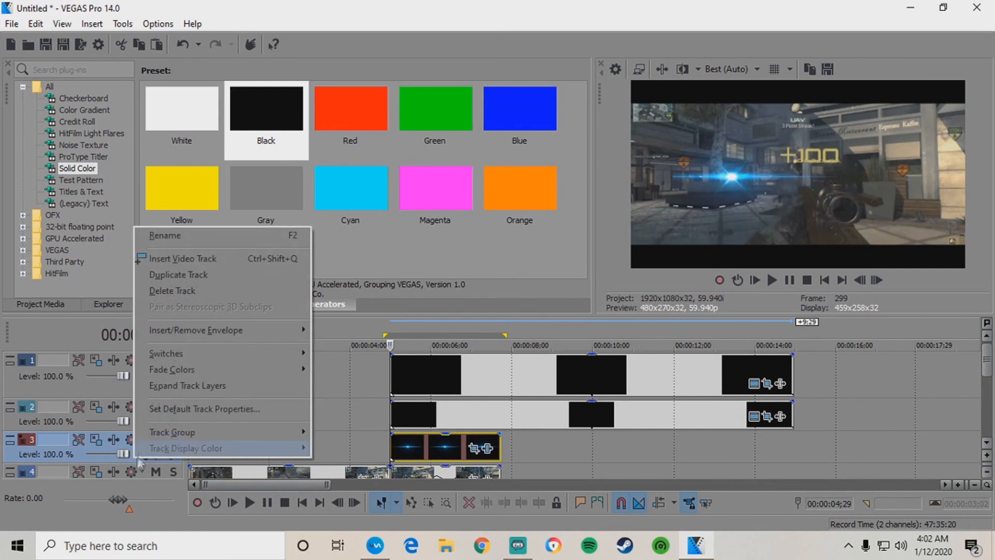
left_click(215, 258)
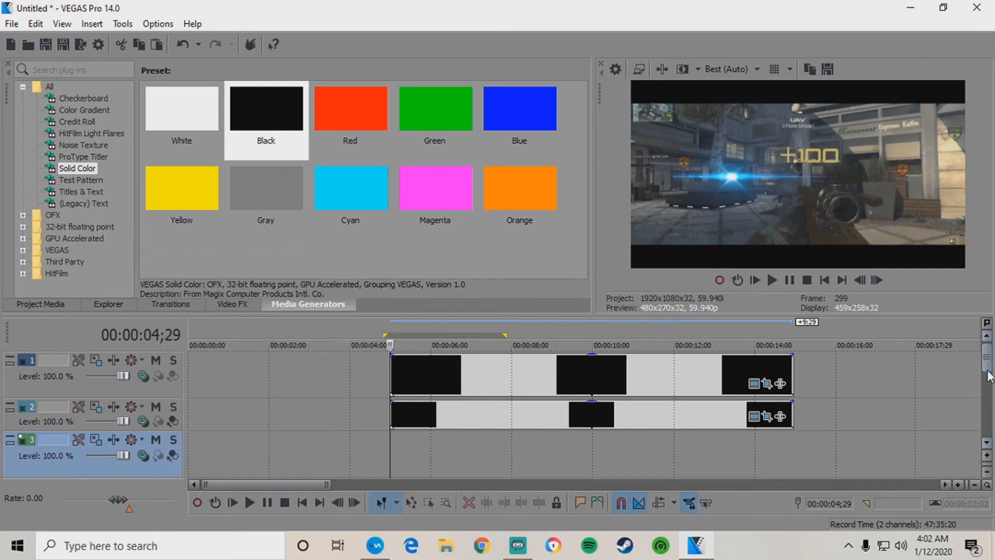
scroll(987, 375, "down", 1)
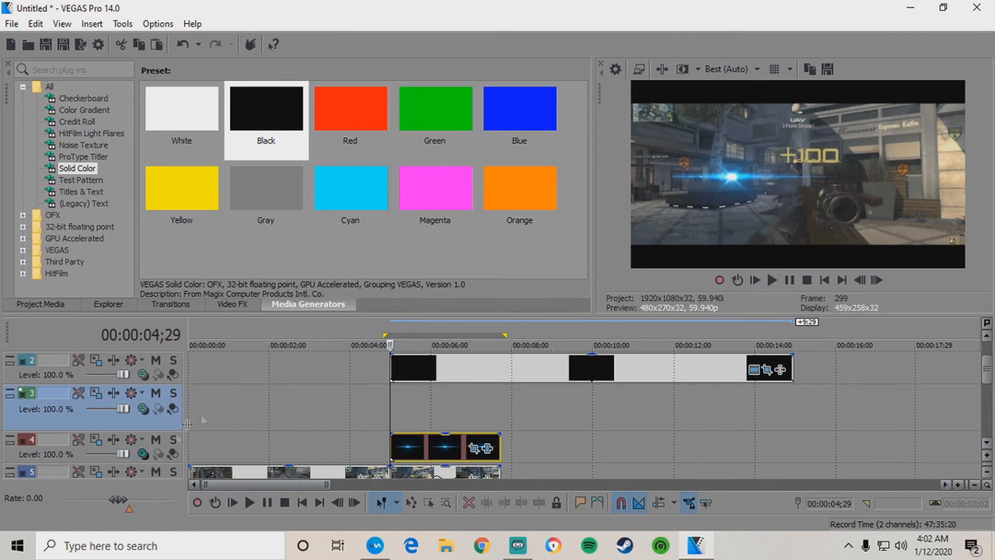
Import the Optical Flares particle clip from Editing Stuff onto the timeline.
left_click(28, 44)
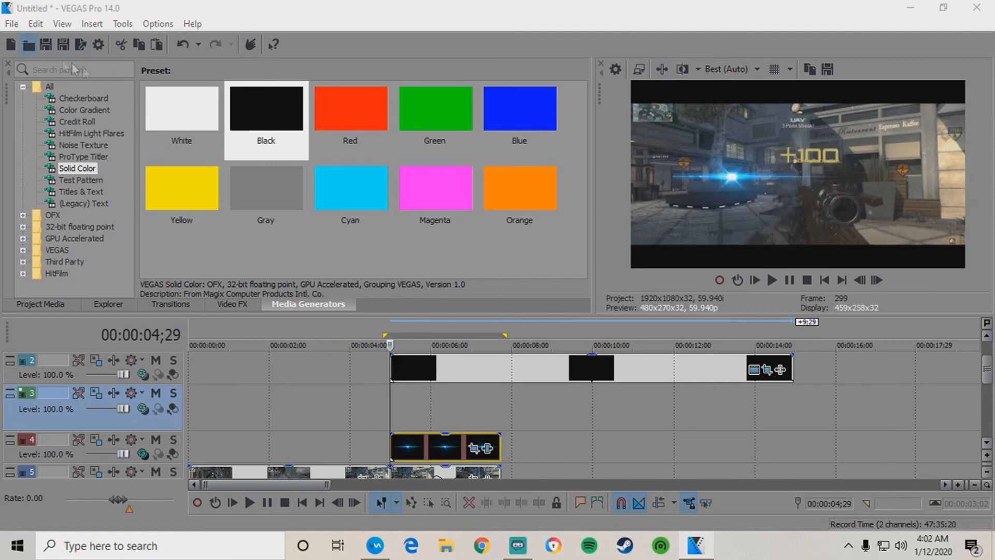
scroll(275, 251, "down", 2)
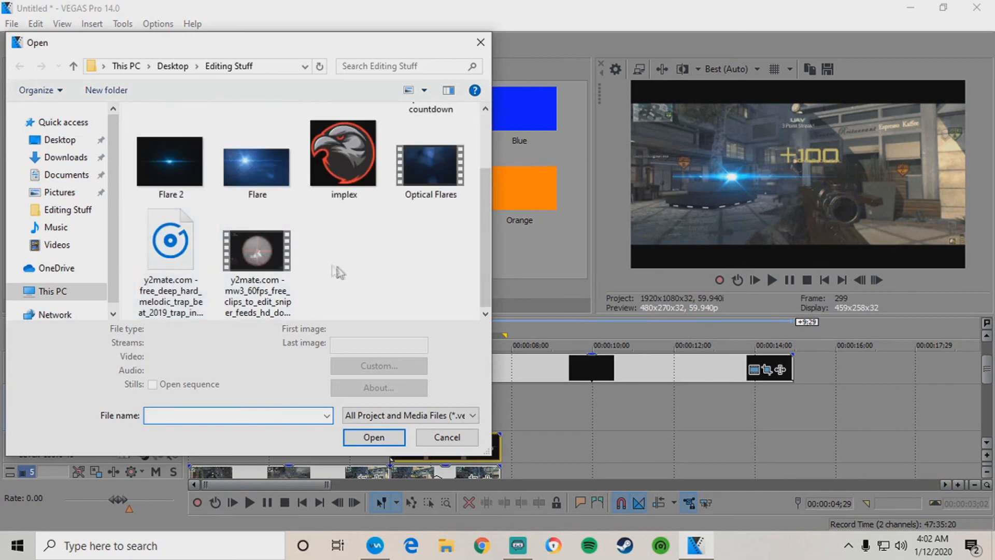
double_click(443, 180)
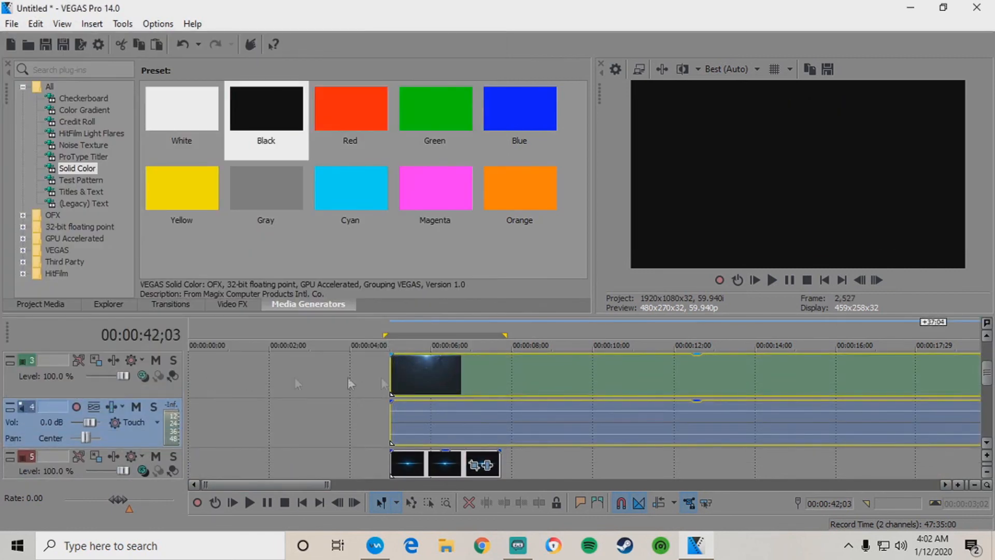
Delete the particle clip's unneeded audio track.
left_click(437, 383)
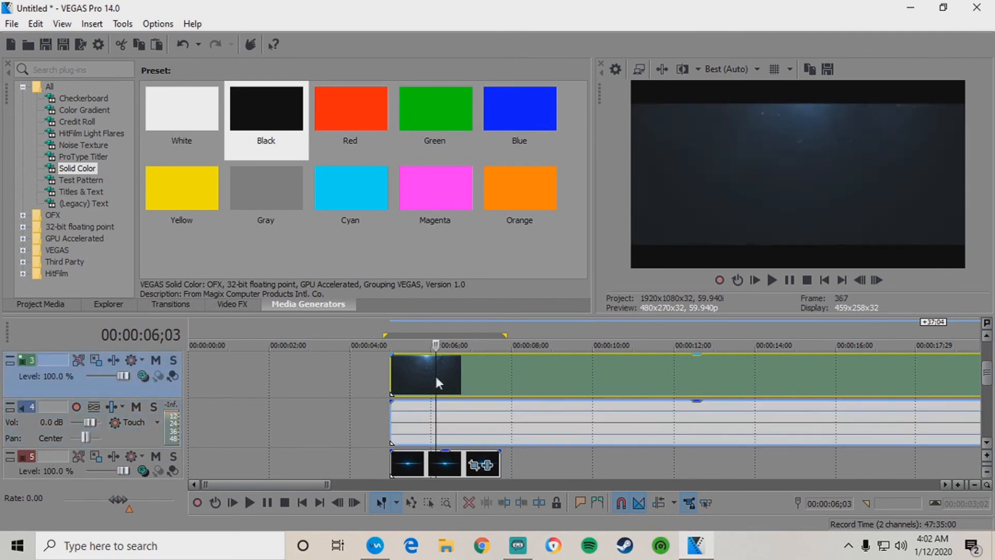
right_click(138, 436)
left_click(181, 174)
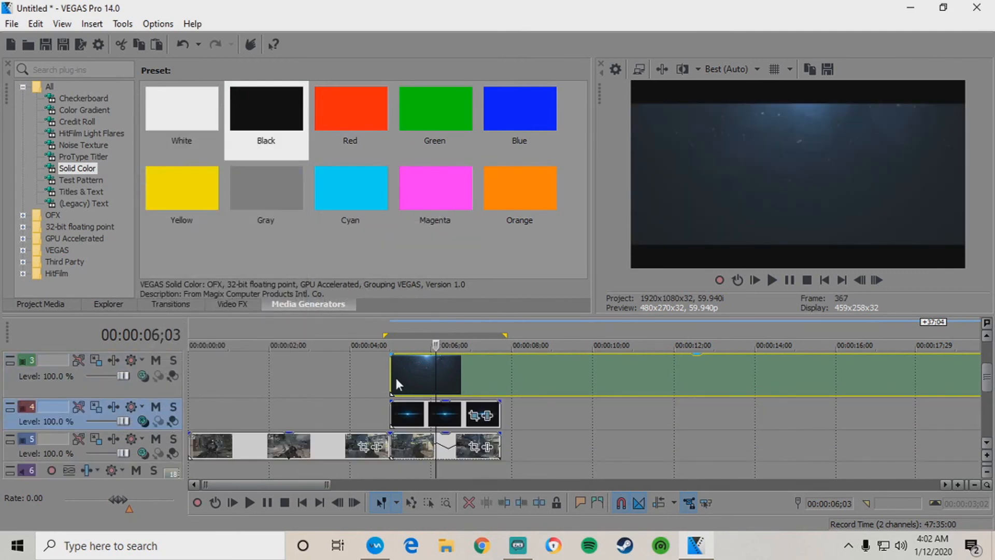
Preview the particle clip from 06;00 and scrub along it to 00:00:11;21.
left_click(404, 376)
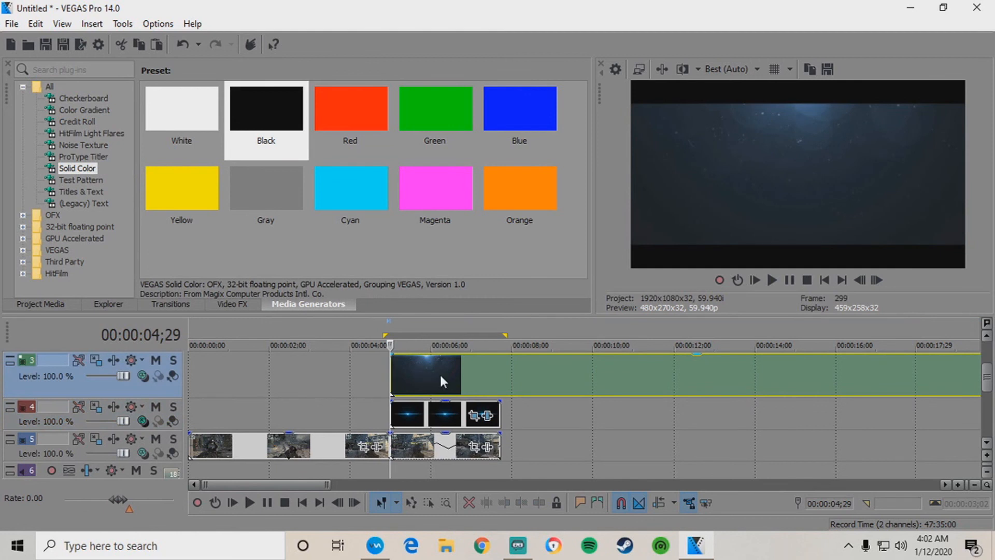
left_click(430, 372)
key("space")
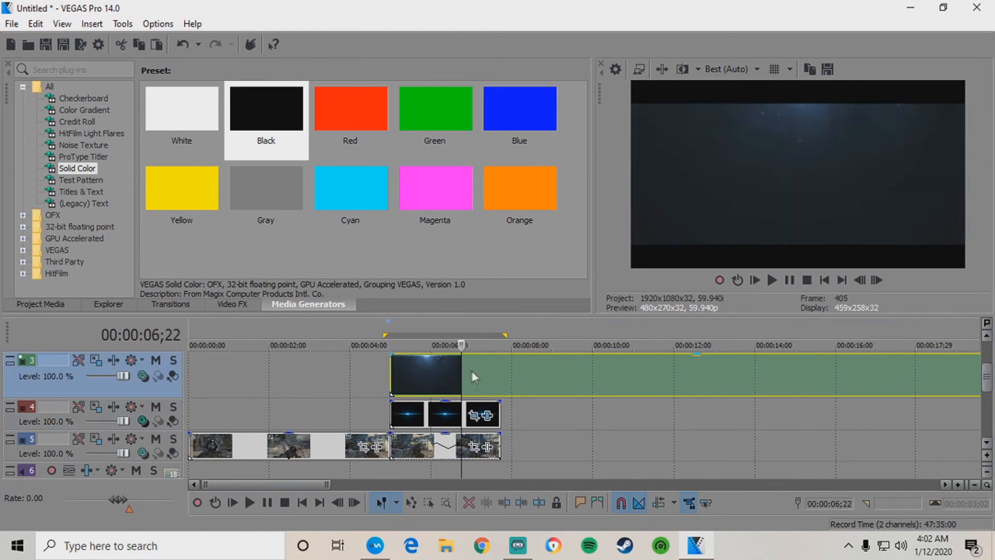
left_click(499, 375)
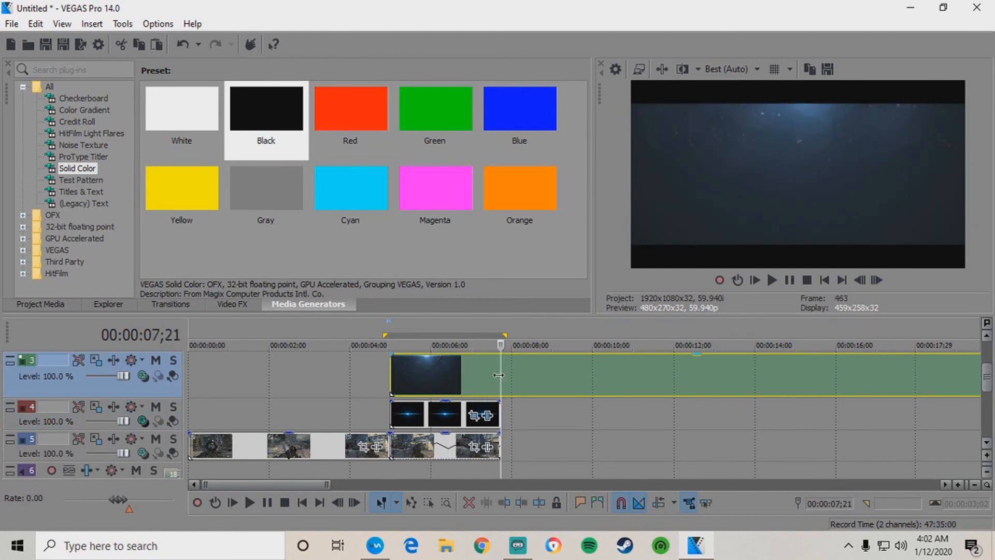
left_click(523, 372)
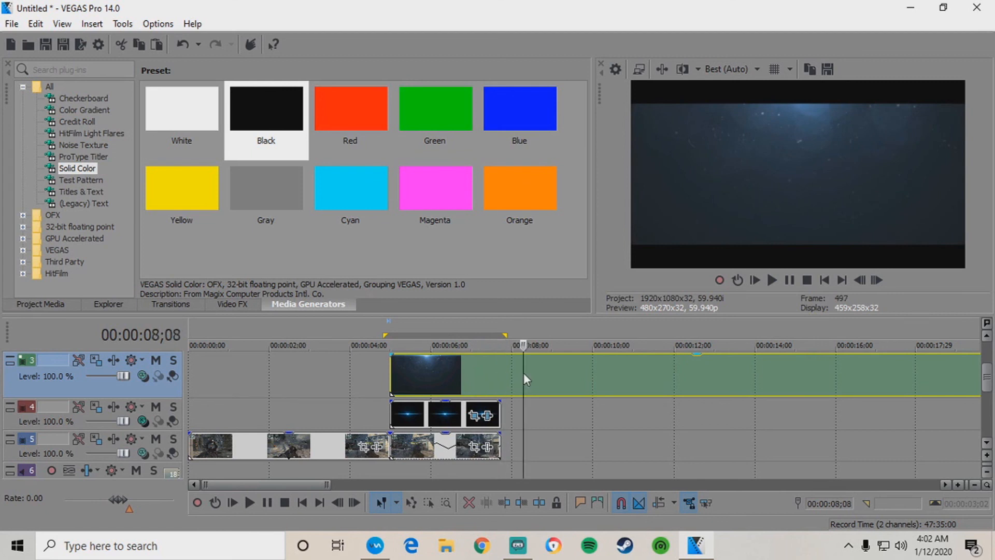
left_click(540, 371)
left_click(564, 374)
left_click(577, 374)
left_click(586, 374)
left_click(602, 374)
left_click(620, 374)
left_click(625, 374)
left_click(633, 374)
left_click(647, 374)
left_click(661, 375)
left_click(673, 377)
left_click(686, 377)
left_click(673, 377)
left_click(669, 377)
left_click(661, 378)
Split the particle clip at 11;21, delete the right part, and trim it to end with the gameplay.
key("s")
right_click(675, 379)
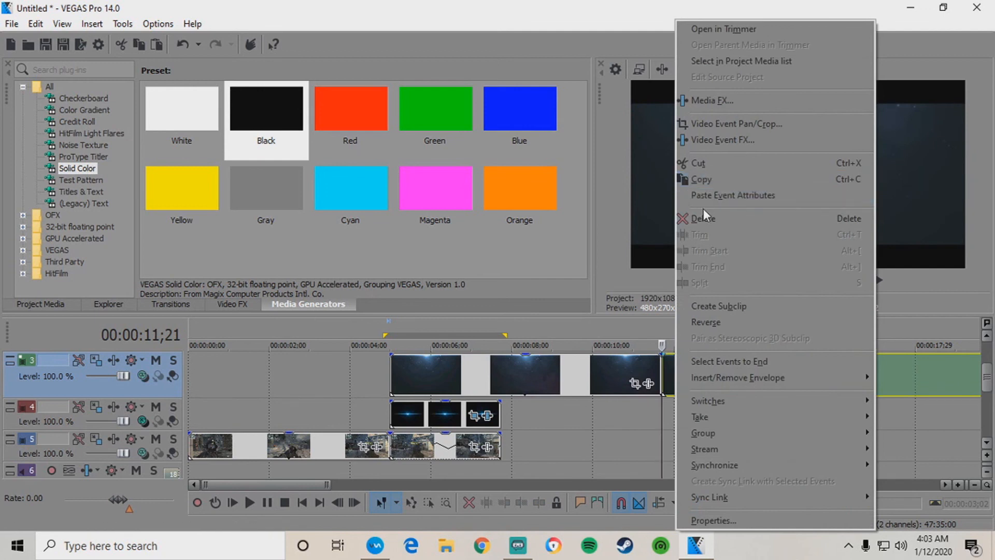
left_click(700, 214)
left_click_drag(662, 377, 497, 371)
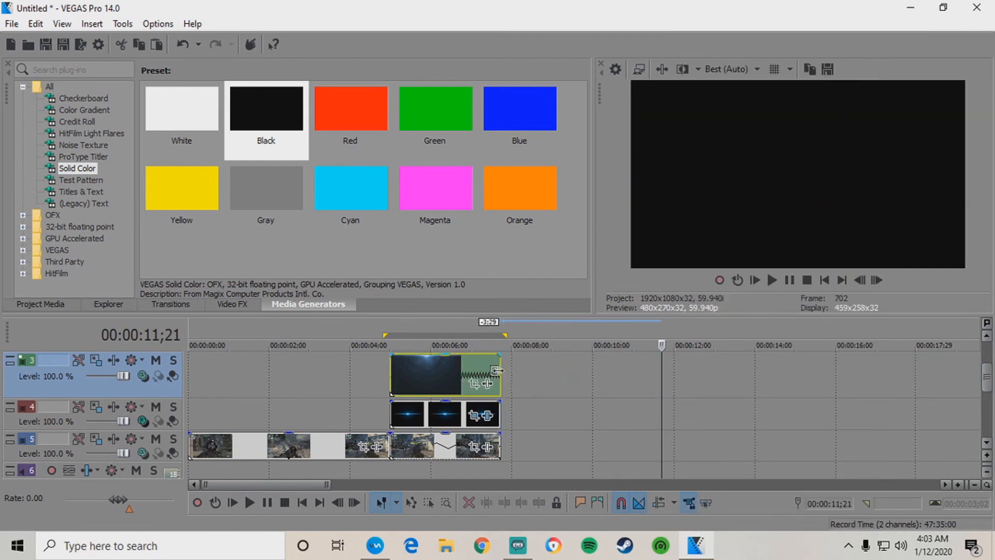
Set the particle track's compositing mode to Overlay.
left_click(400, 369)
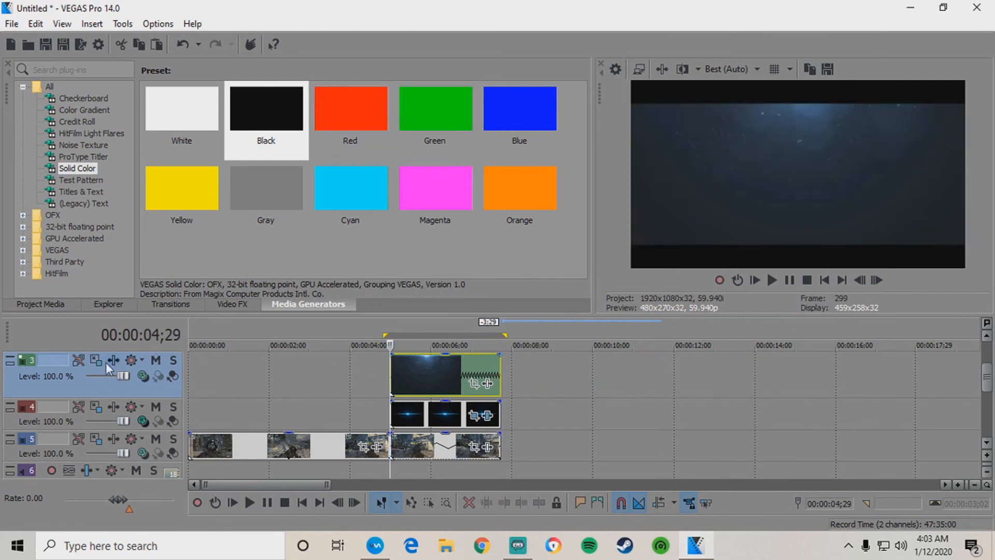
left_click(145, 378)
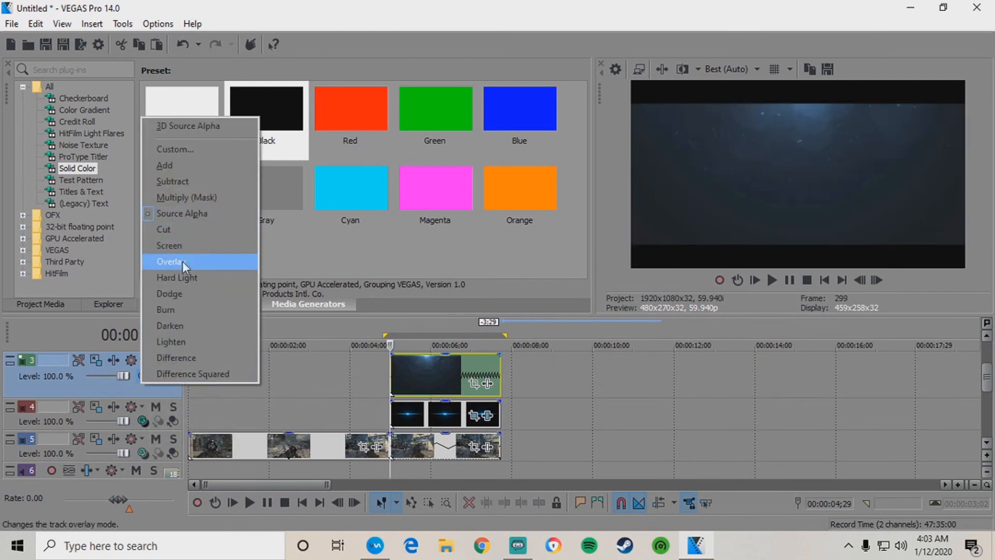
left_click(175, 244)
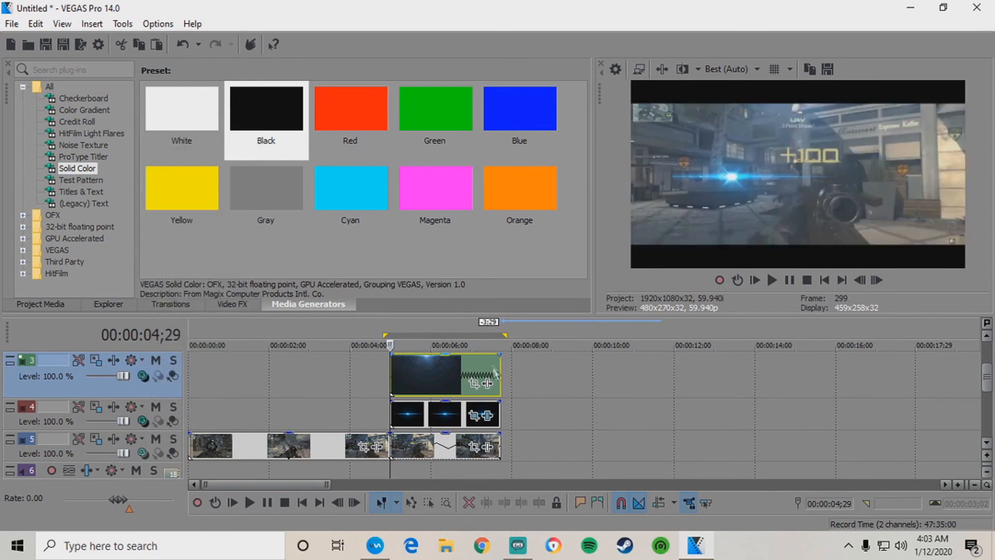
Loop the clip's time range and preview the Overlay blend from 04;20.
left_click_drag(512, 391, 377, 393)
left_click(376, 382)
key("space")
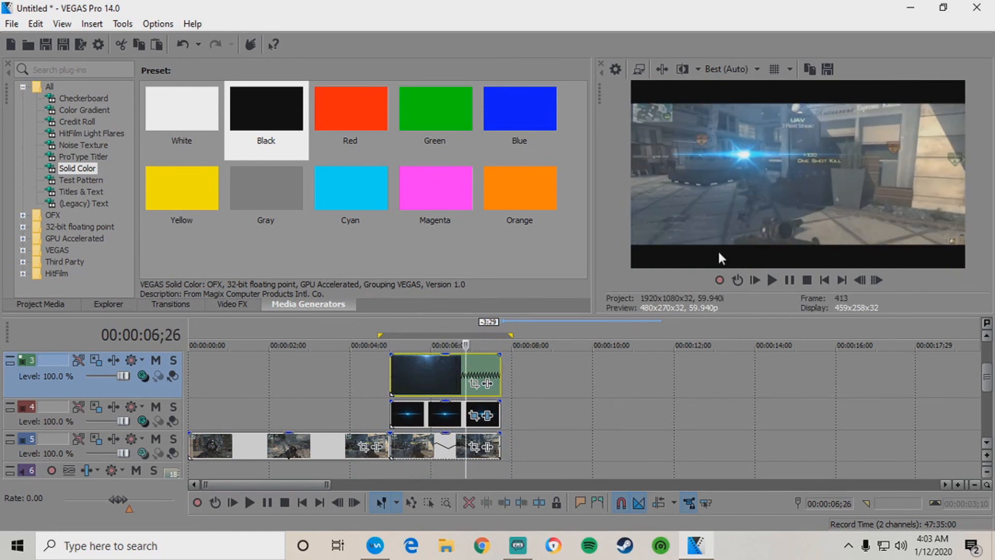
key("space")
left_click(400, 383)
left_click(416, 378)
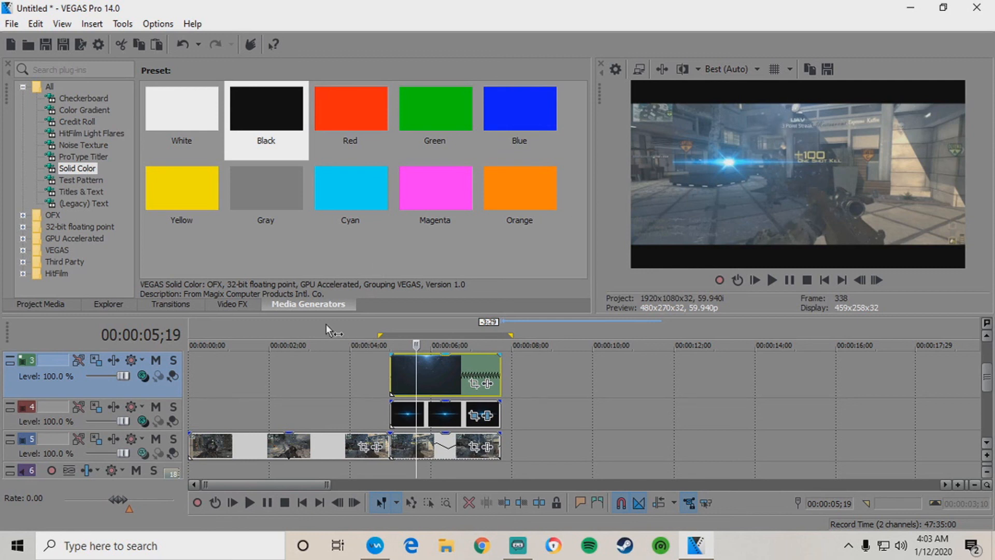
left_click(433, 375)
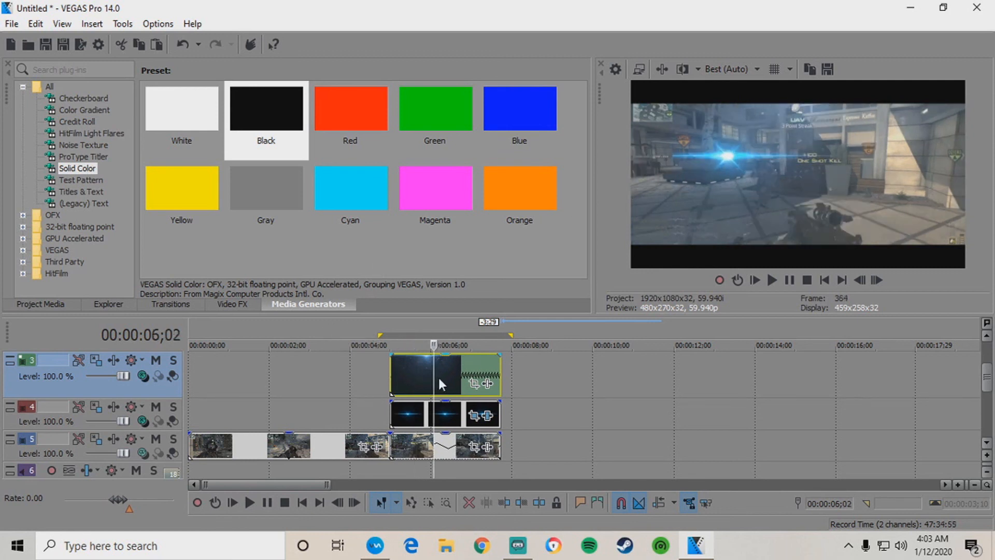